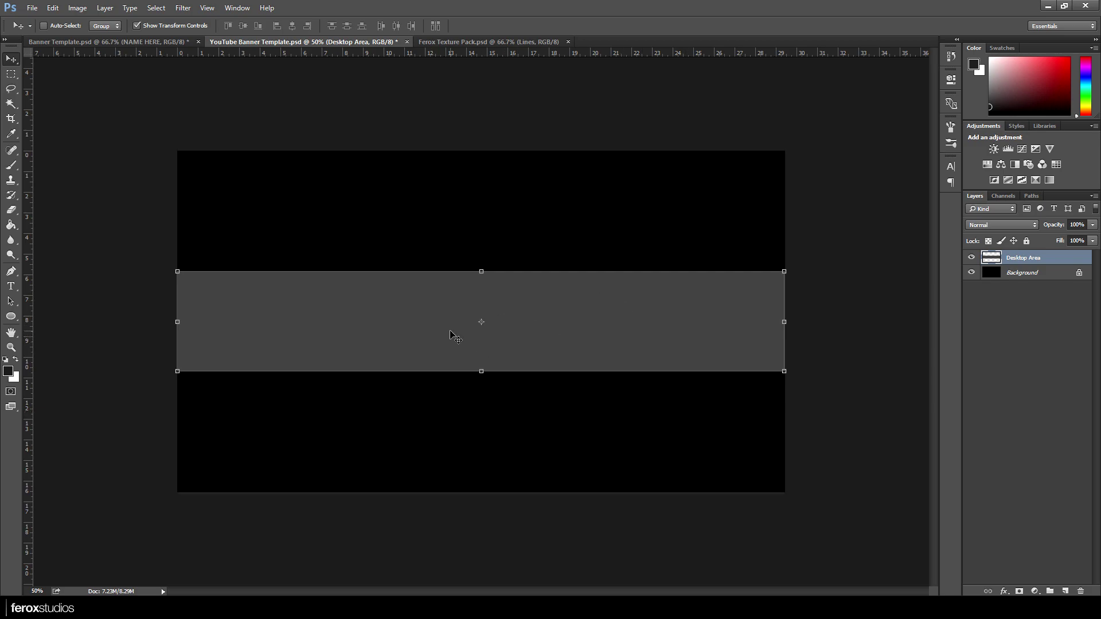
Step: Open the Layer Style dialog for the grey Desktop Area band
double_click(1066, 258)
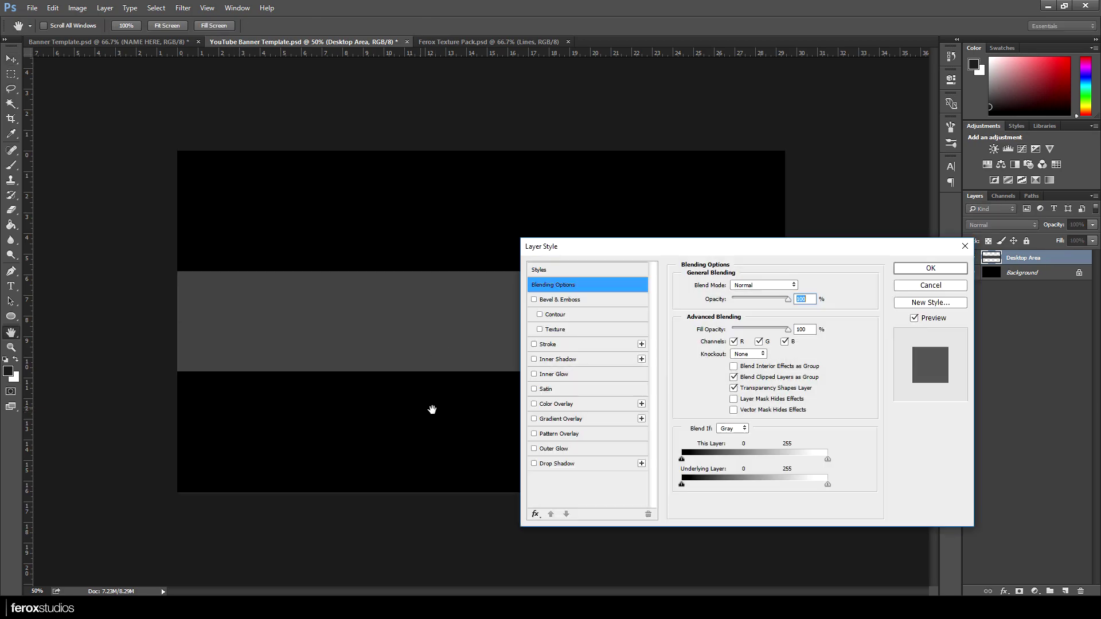
Step: Give Desktop Area a black Color Overlay and rasterize the layer style
left_click(576, 404)
left_click(802, 285)
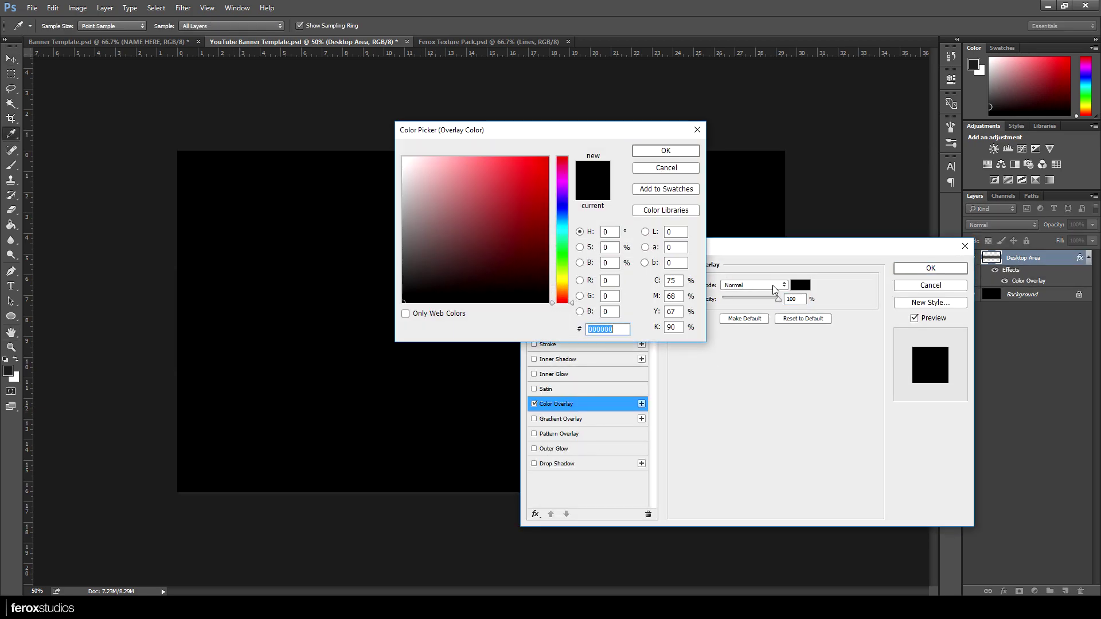
left_click(652, 153)
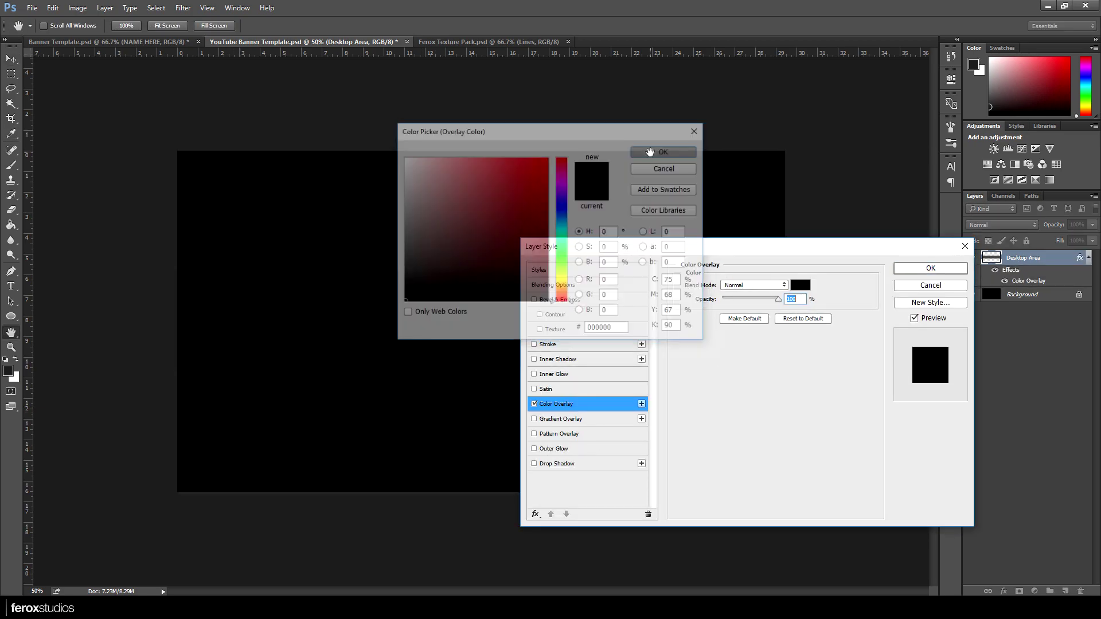
left_click(930, 268)
right_click(1057, 257)
left_click(962, 285)
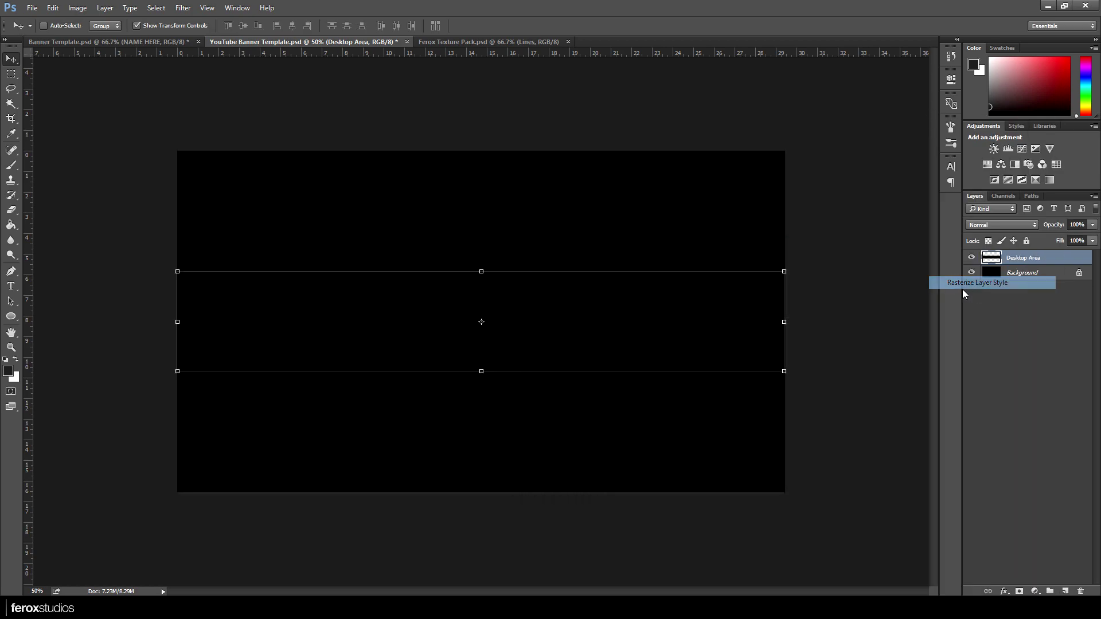
Step: Apply monochromatic Add Noise to the band and reset default black and white colours
left_click(183, 7)
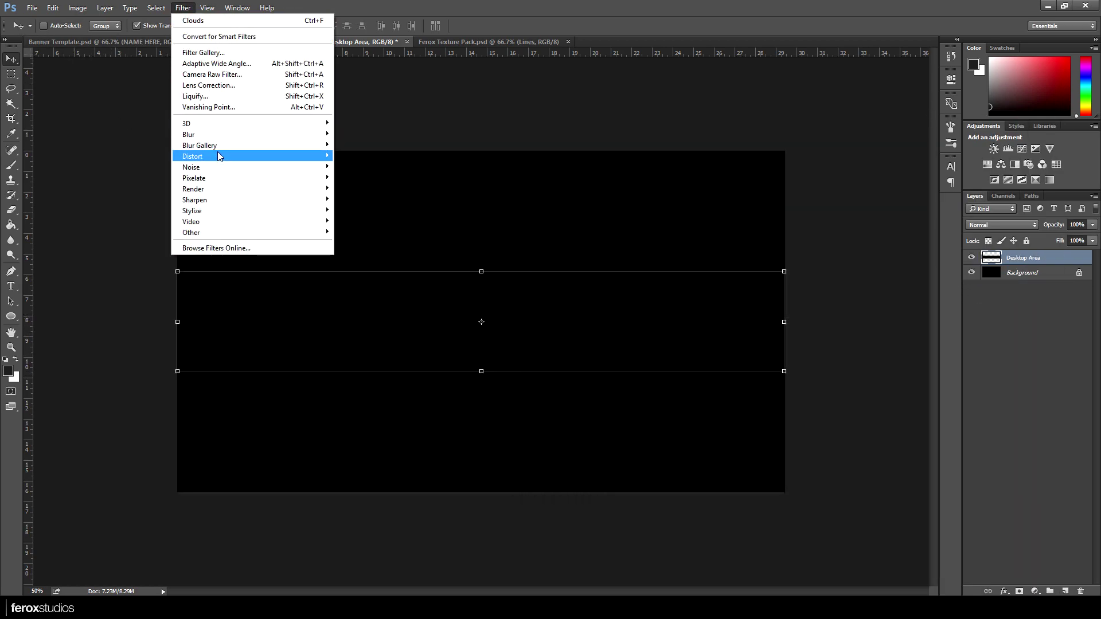
mouse_move(216, 166)
left_click(340, 167)
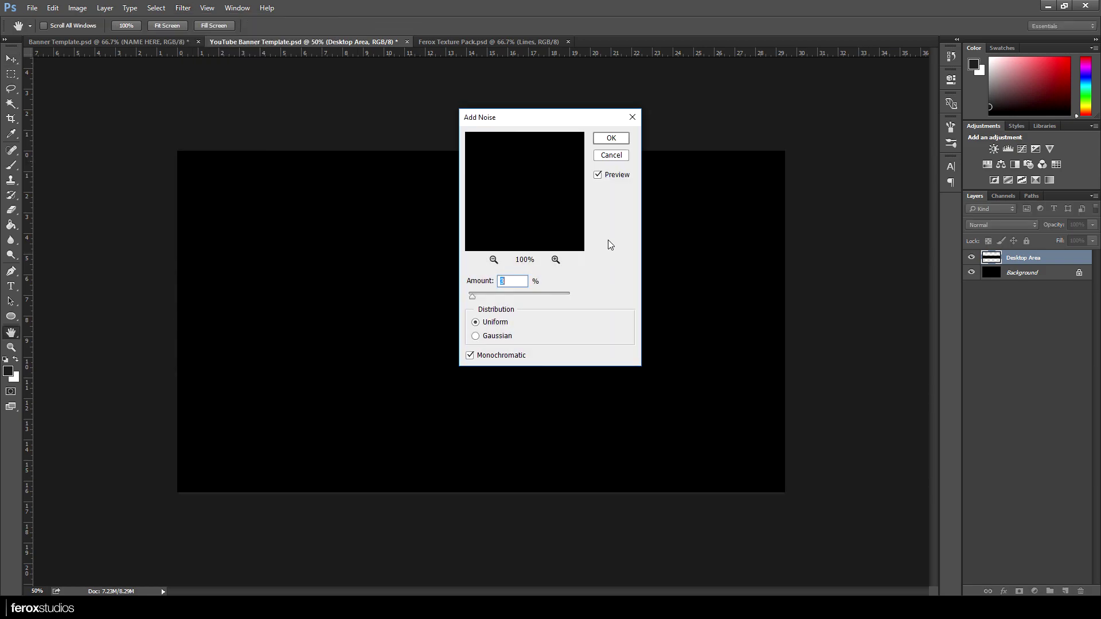
left_click_drag(544, 122, 589, 146)
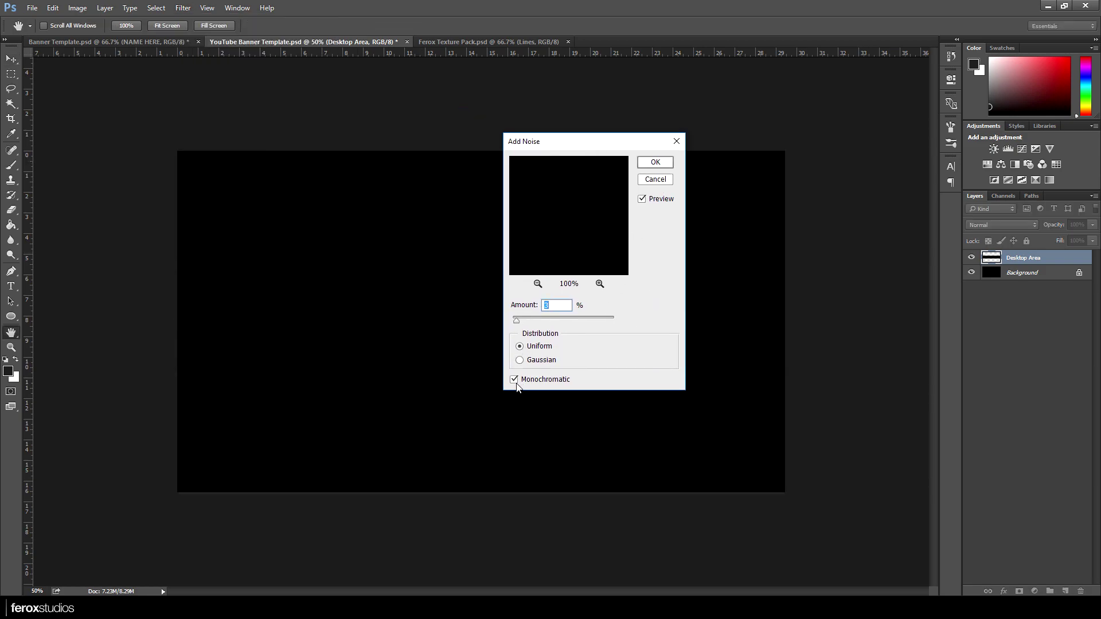
left_click(655, 164)
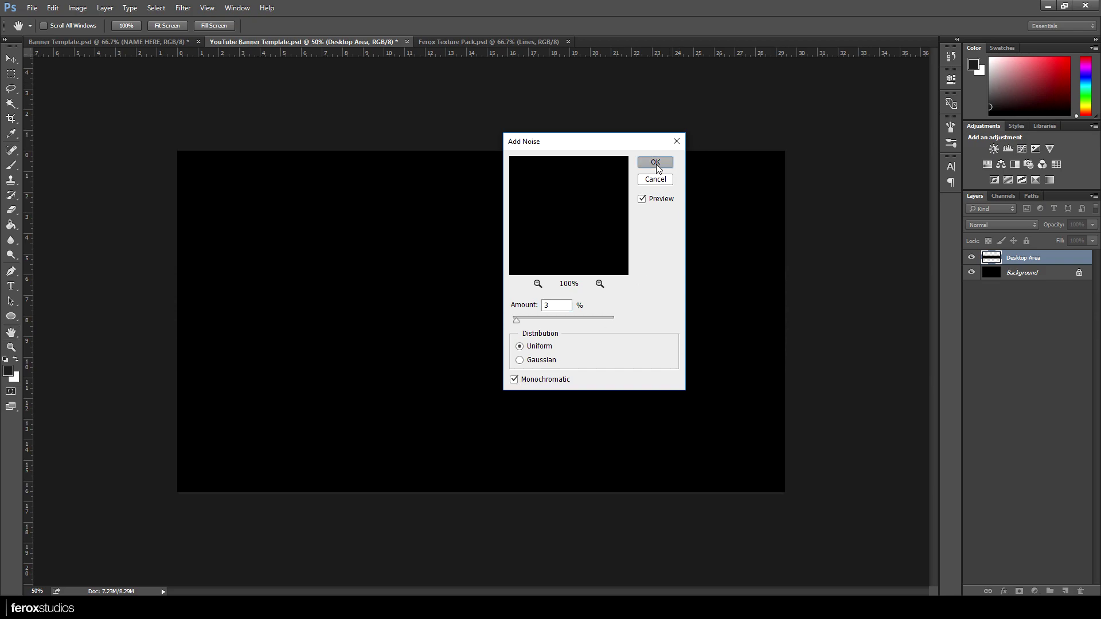
left_click(5, 361)
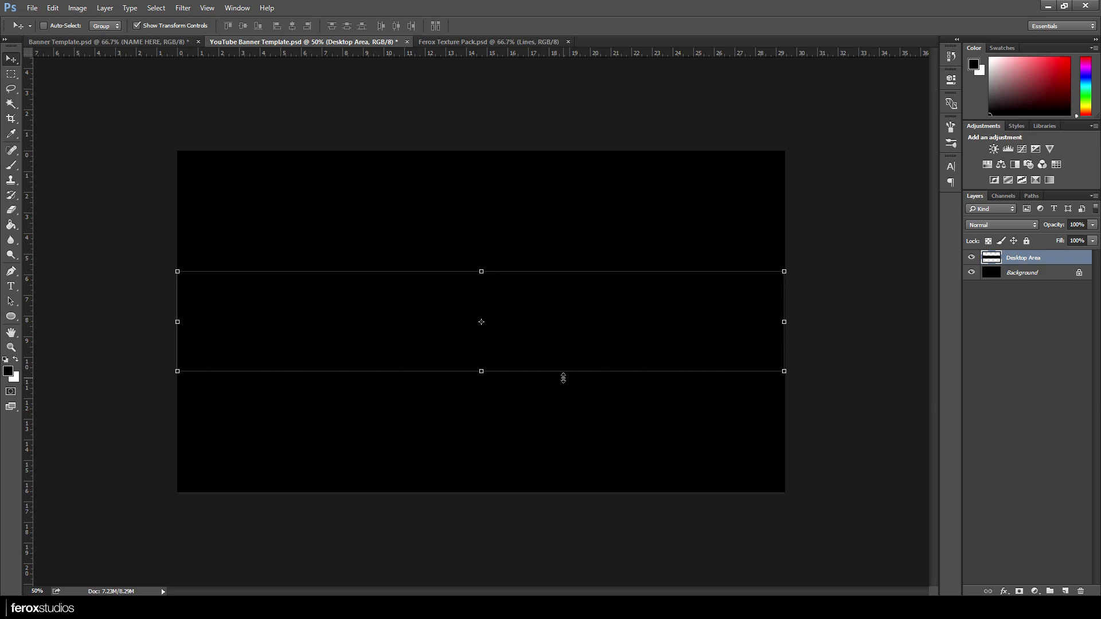
Step: Create a new layer and fill it with Render > Clouds
left_click(1065, 590)
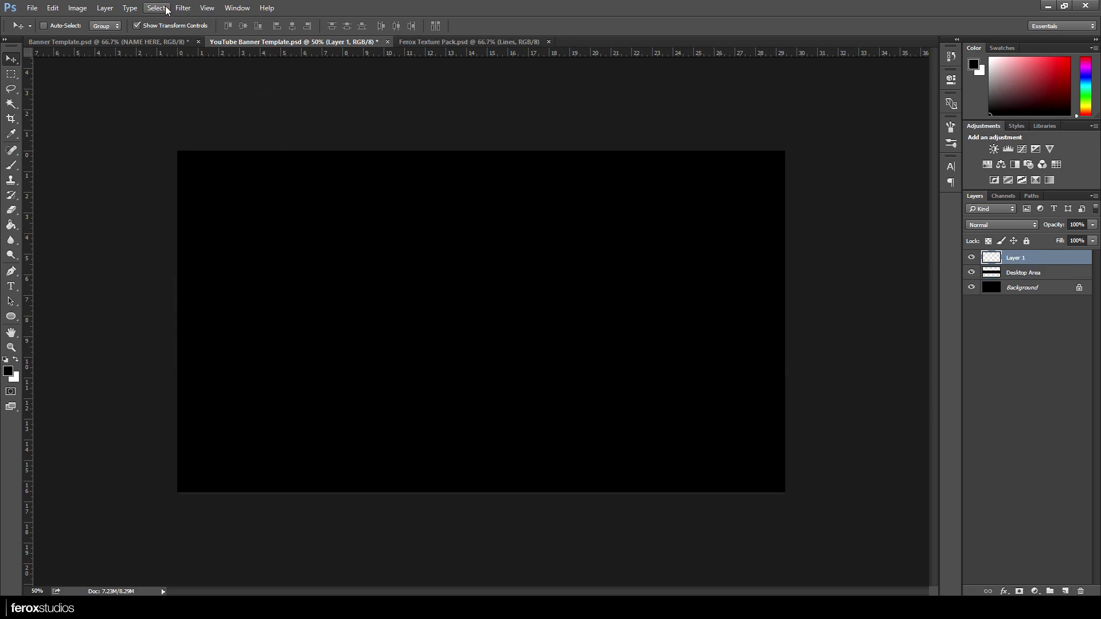
left_click(182, 8)
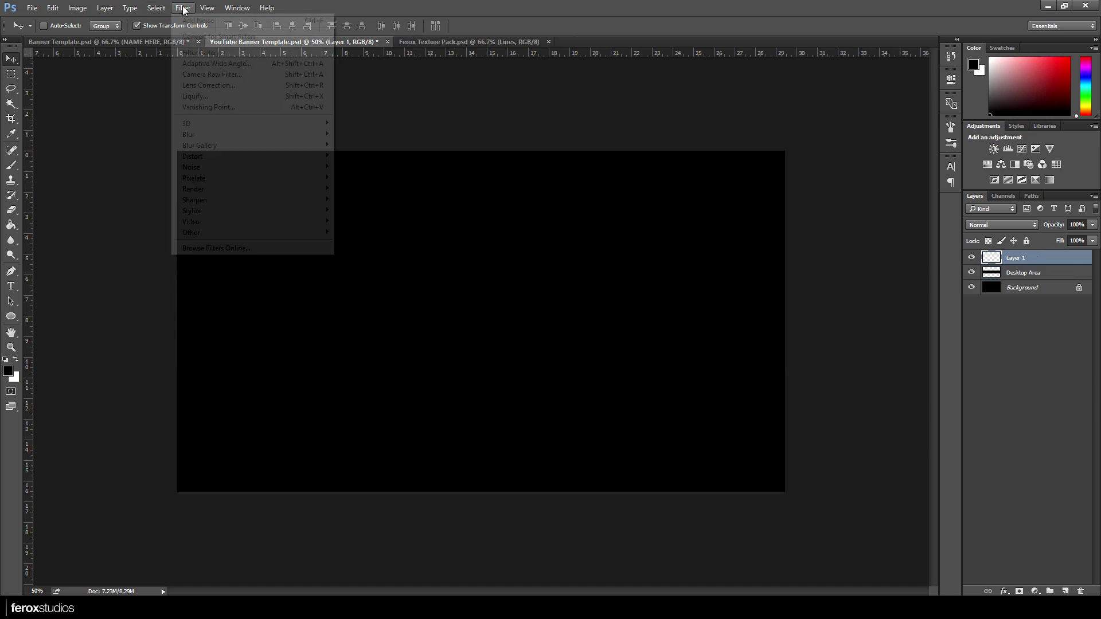
mouse_move(238, 190)
left_click(367, 226)
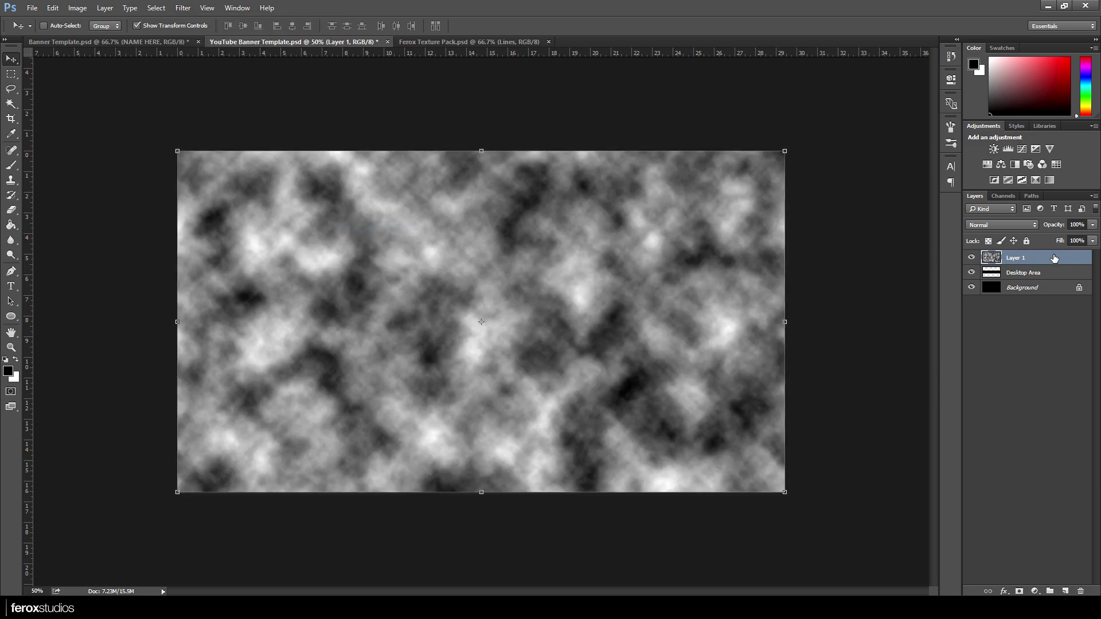
Step: Set the clouds layer to 5% opacity and clip it to Desktop Area
left_click(1077, 224)
type("5")
right_click(1031, 264)
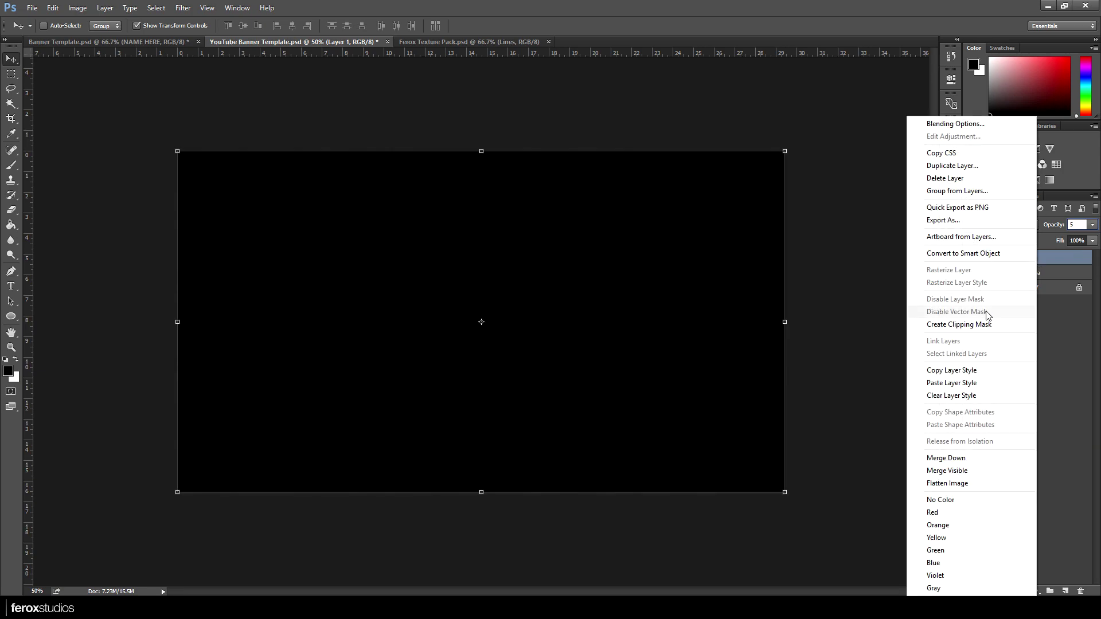
left_click(985, 325)
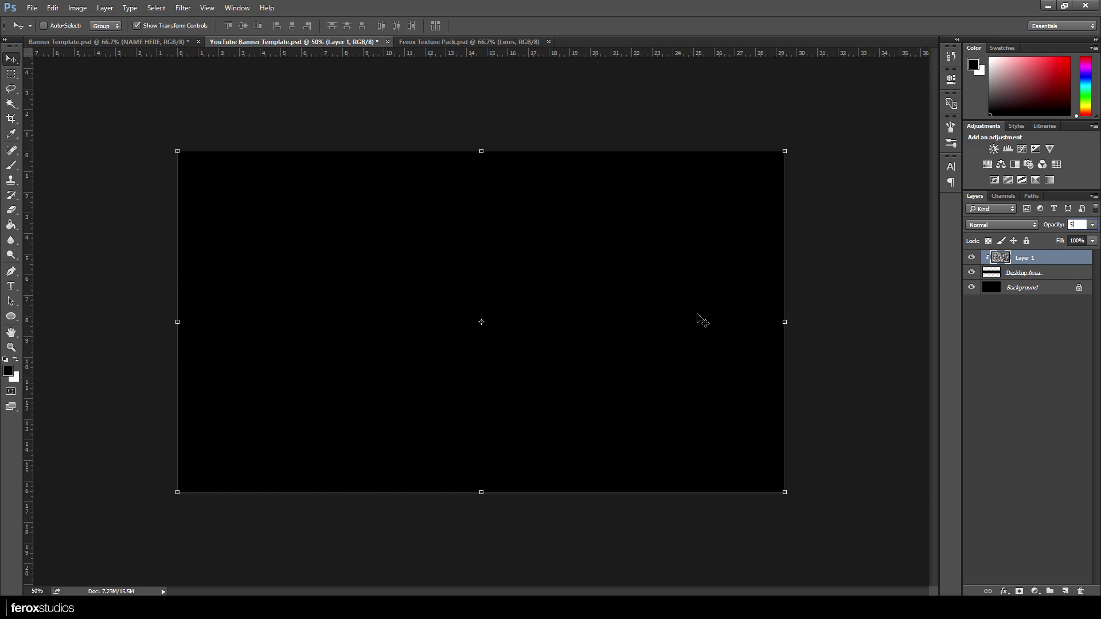
key("Return")
Step: Set up the Brush tool at size 2000 and zoom out to the whole canvas
left_click(10, 165)
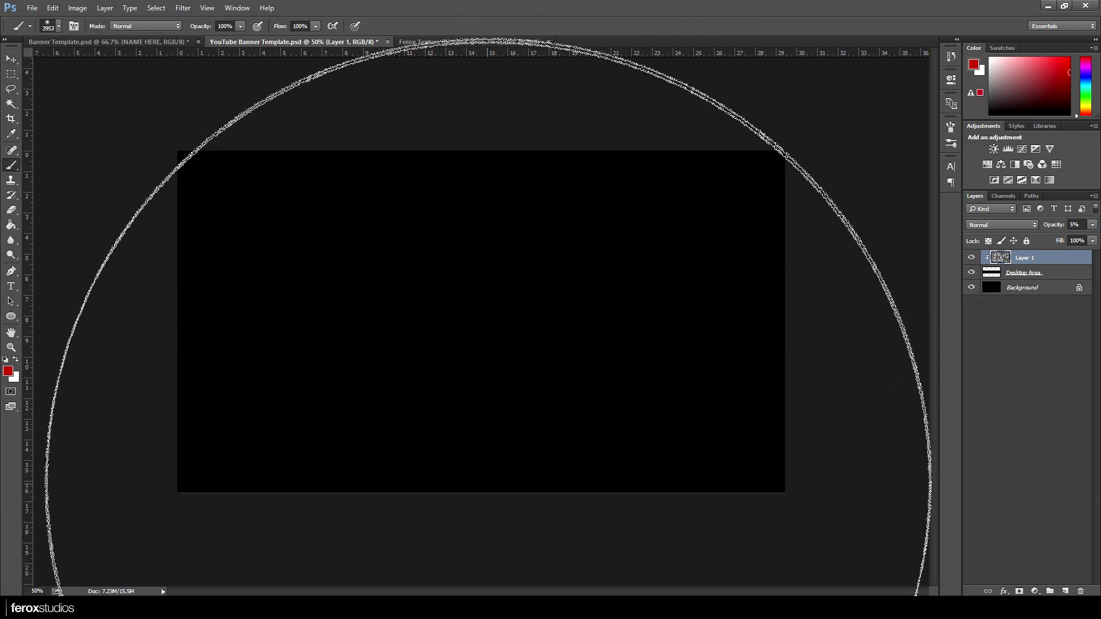
left_click(47, 29)
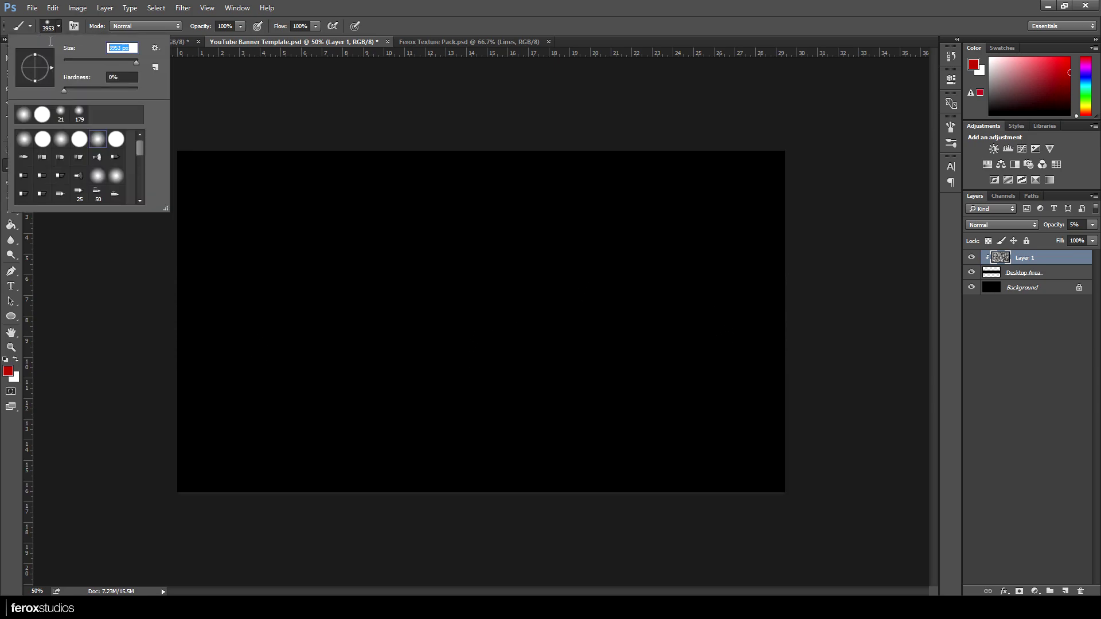
type("2000")
key("Return")
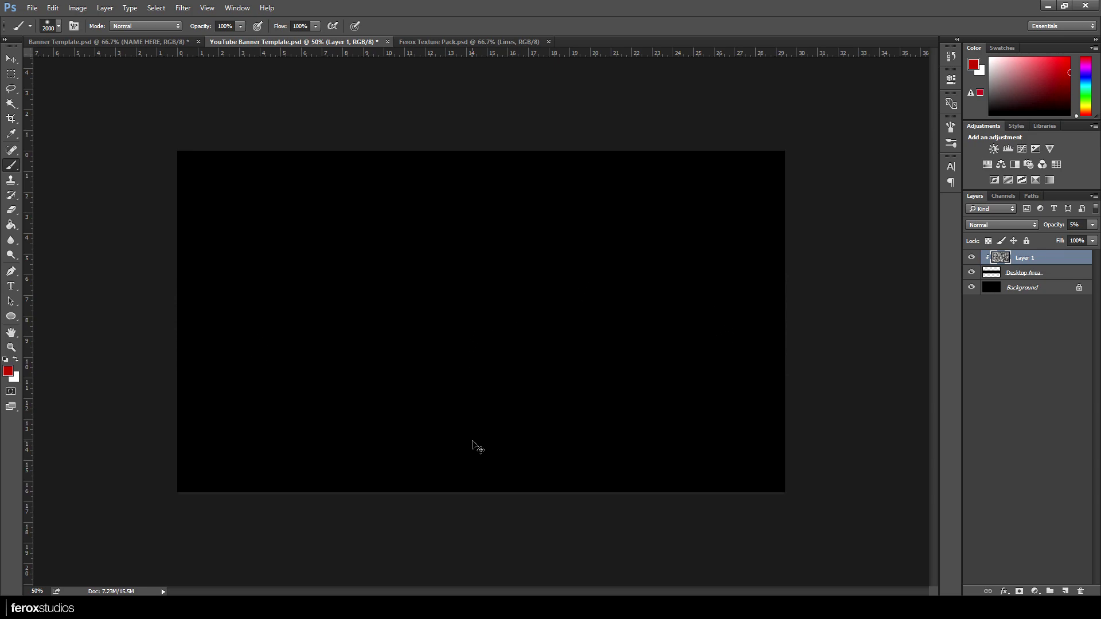
key("ctrl+minus")
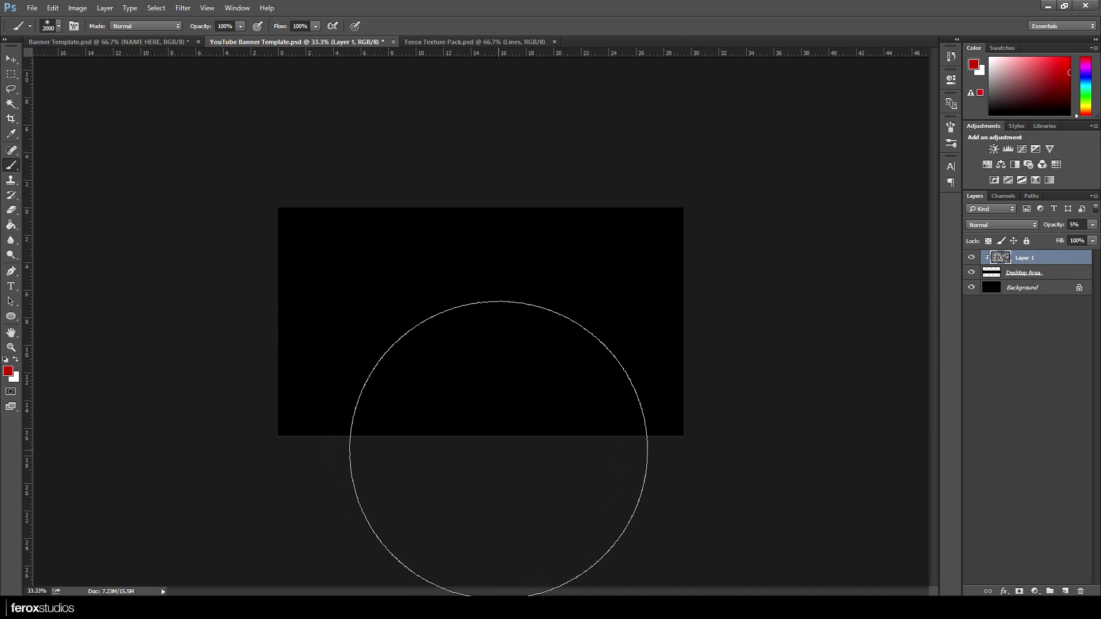
Step: Paint a red glow dab at the bottom centre on Layer 2 at 75% opacity, clipped to Desktop Area
left_click(1065, 591)
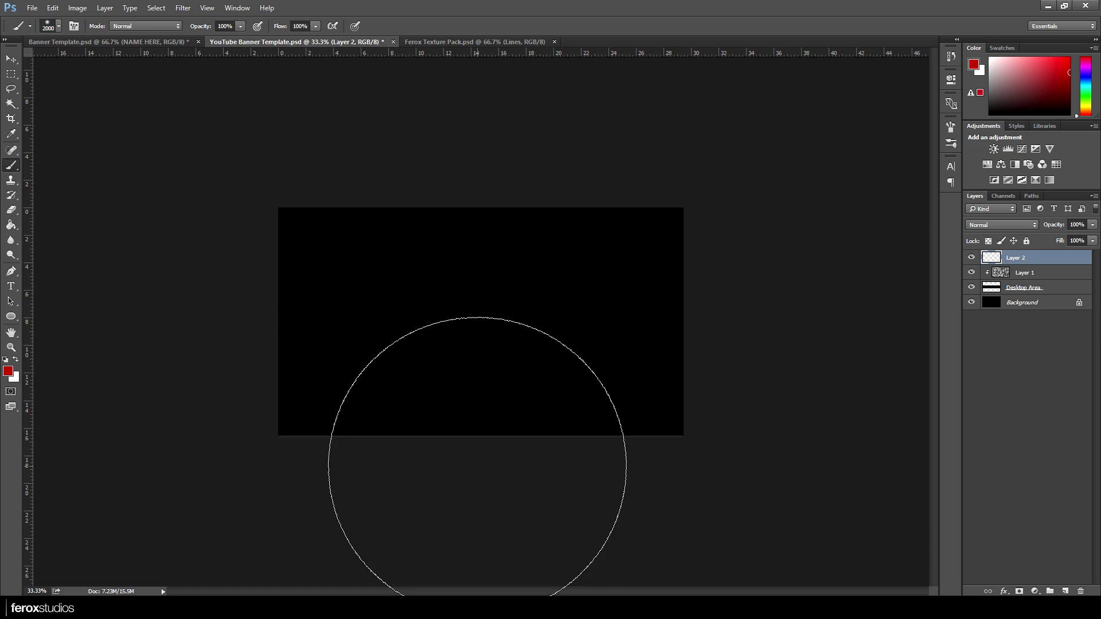
left_click(478, 473)
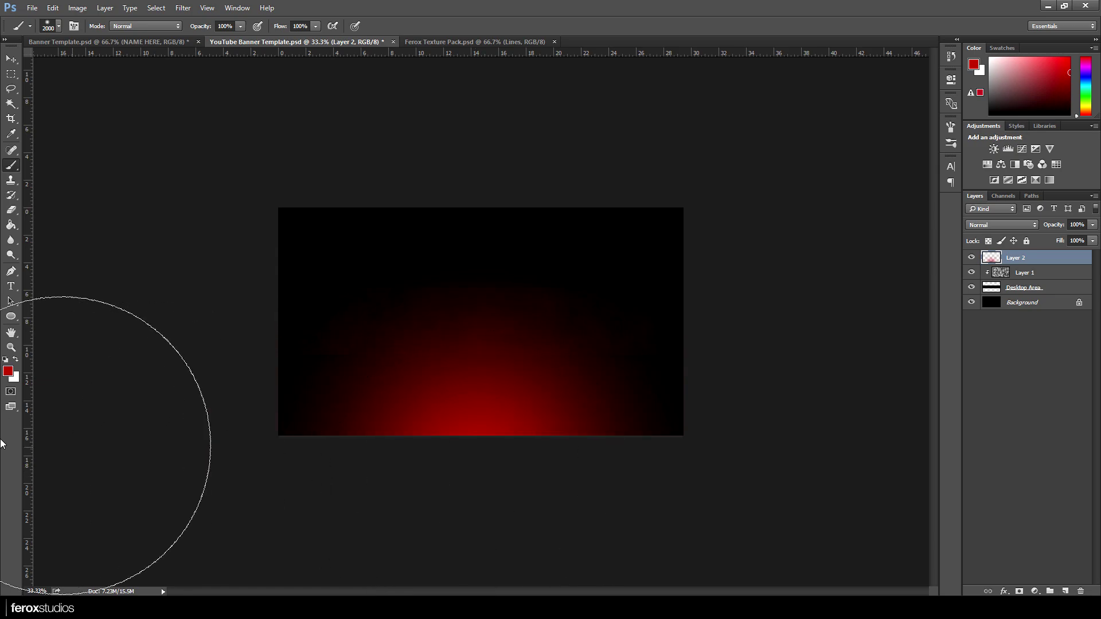
key("v")
key("ctrl+plus")
type("75")
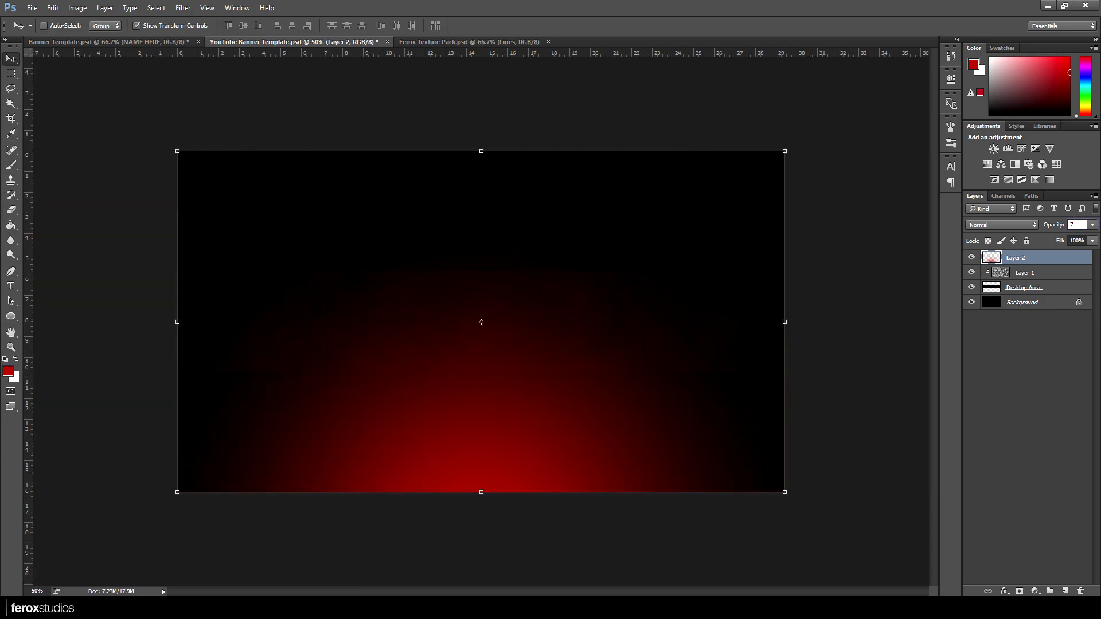
right_click(1052, 254)
left_click(1012, 325)
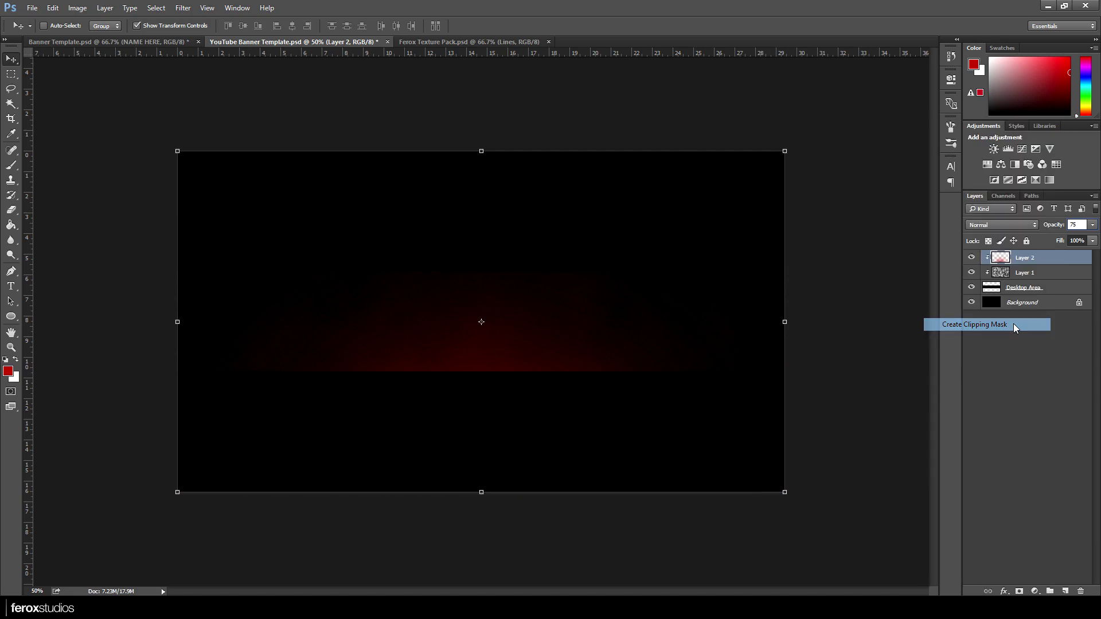
left_click(1082, 289)
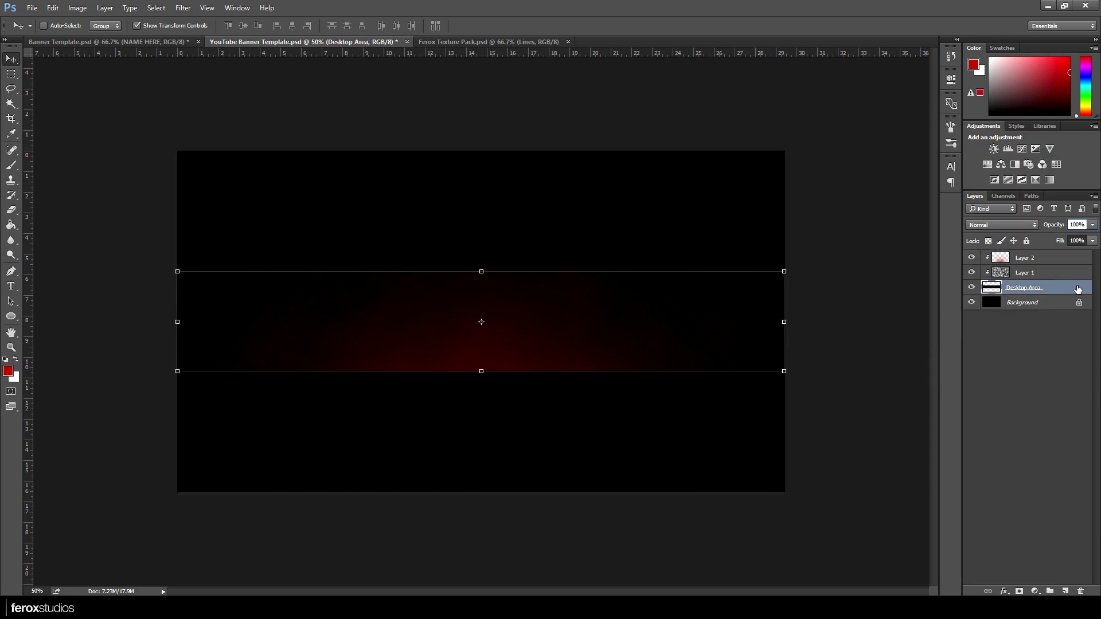
Step: Add a 25% Screen, 2 px Inner Glow to Desktop Area
double_click(1077, 289)
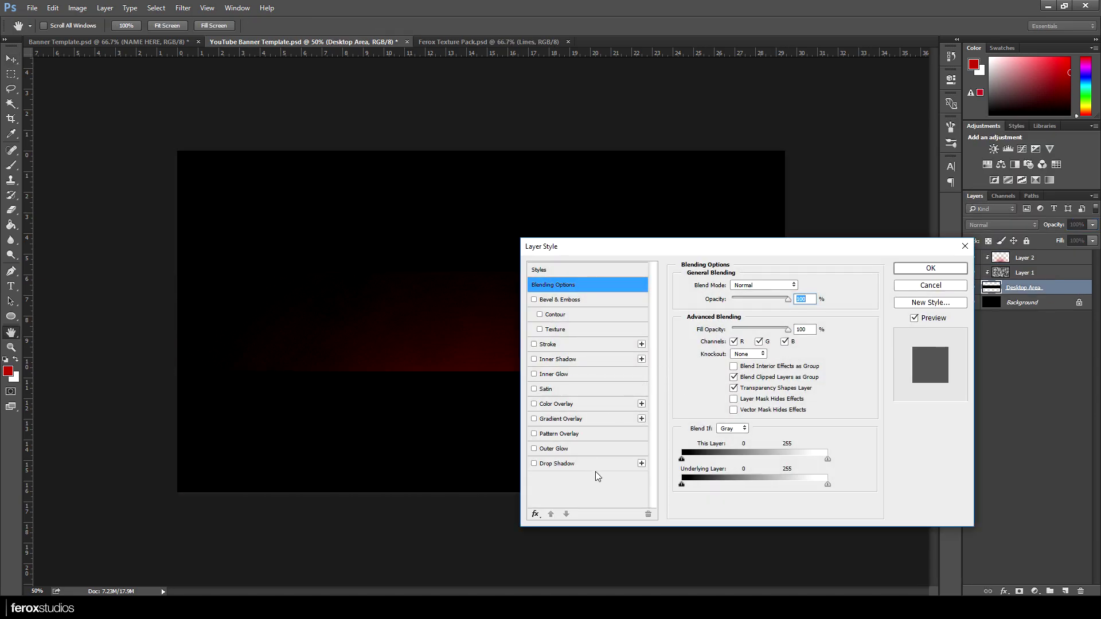
left_click(562, 379)
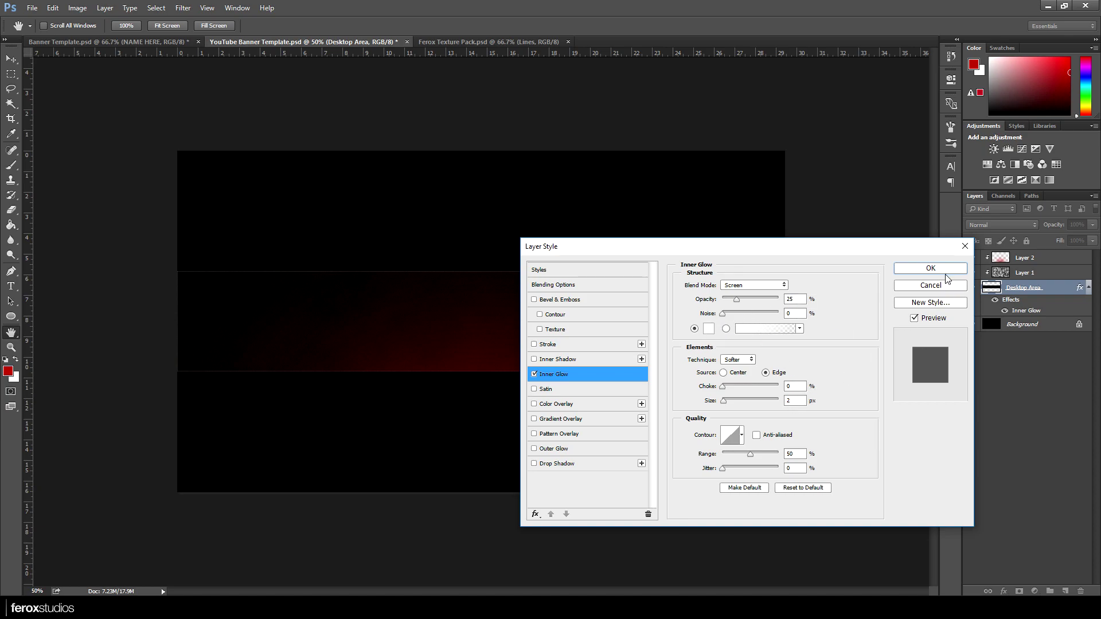
left_click(930, 267)
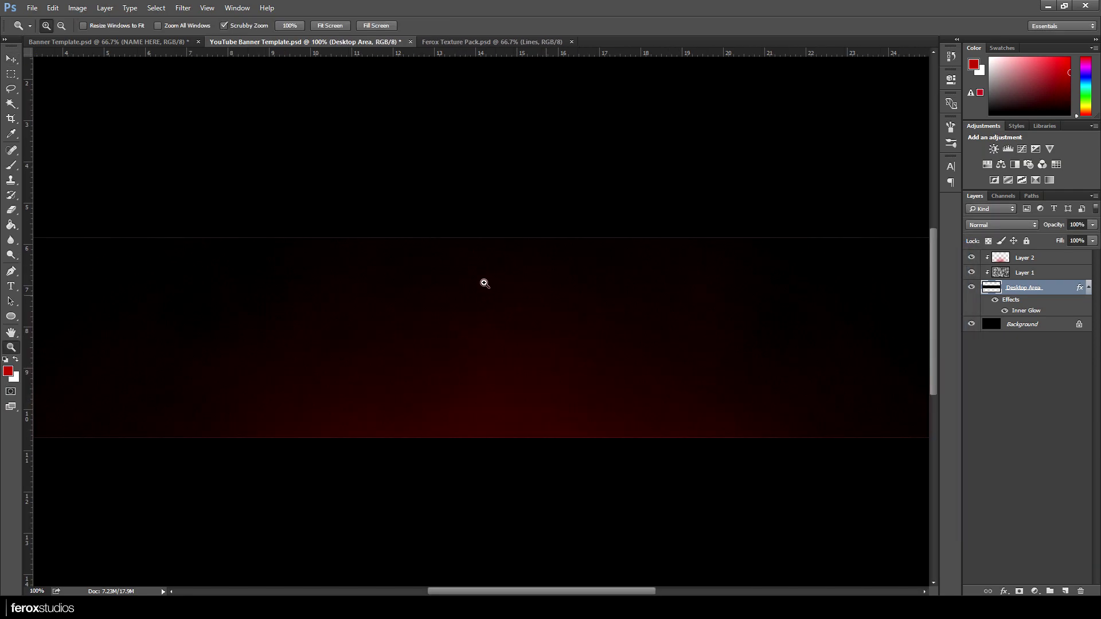
Step: Zoom in to check the band's edge, return to 66.67%, then view the Banner Template reference
key("z")
left_click(484, 287)
right_click(601, 334)
left_click(637, 405)
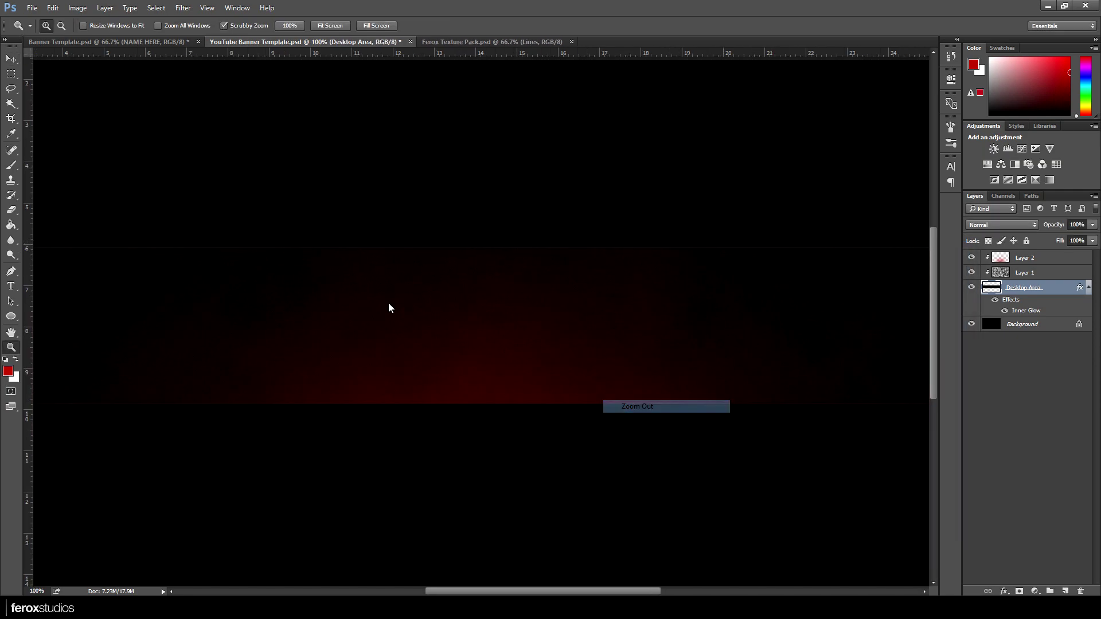
left_click(11, 58)
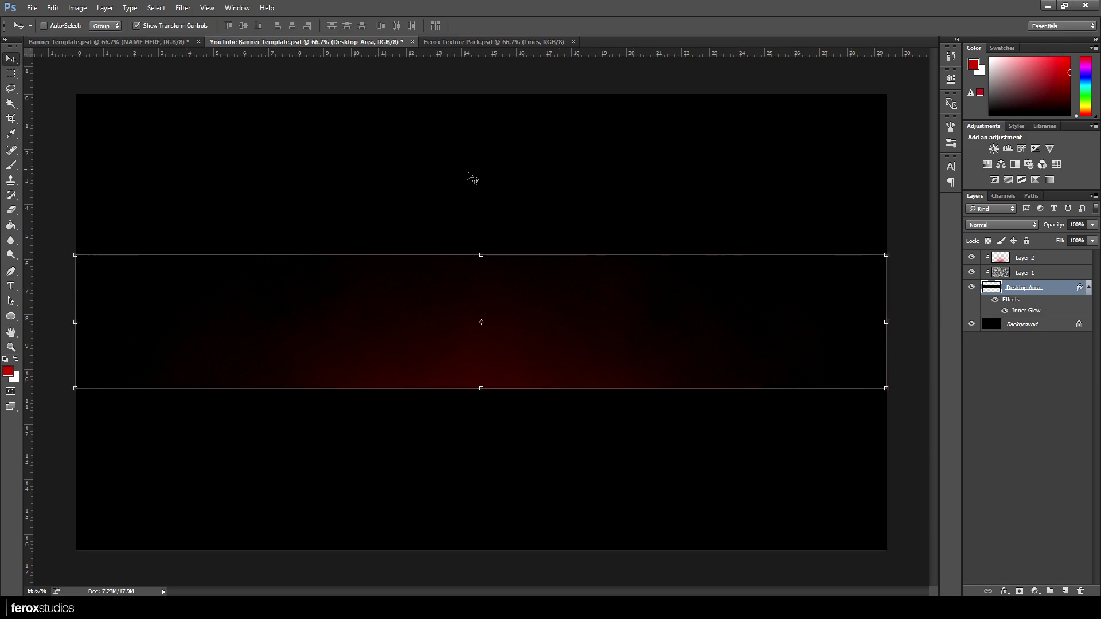
left_click(115, 44)
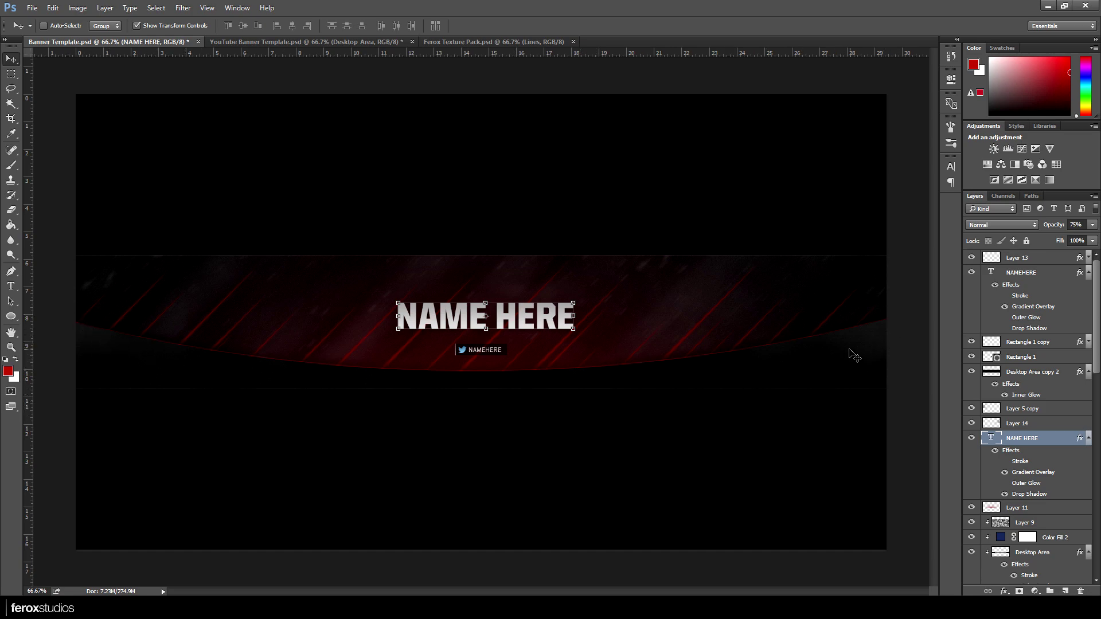
Step: Return to YouTube Banner Template.psd and open the shape tool flyout
left_click(309, 43)
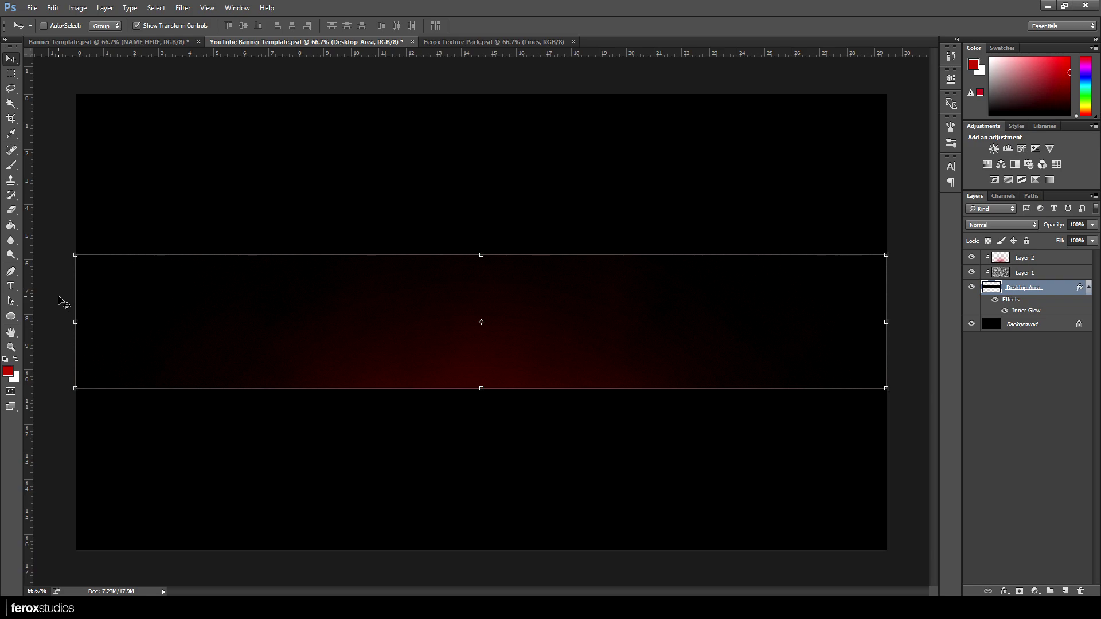
left_click(11, 317)
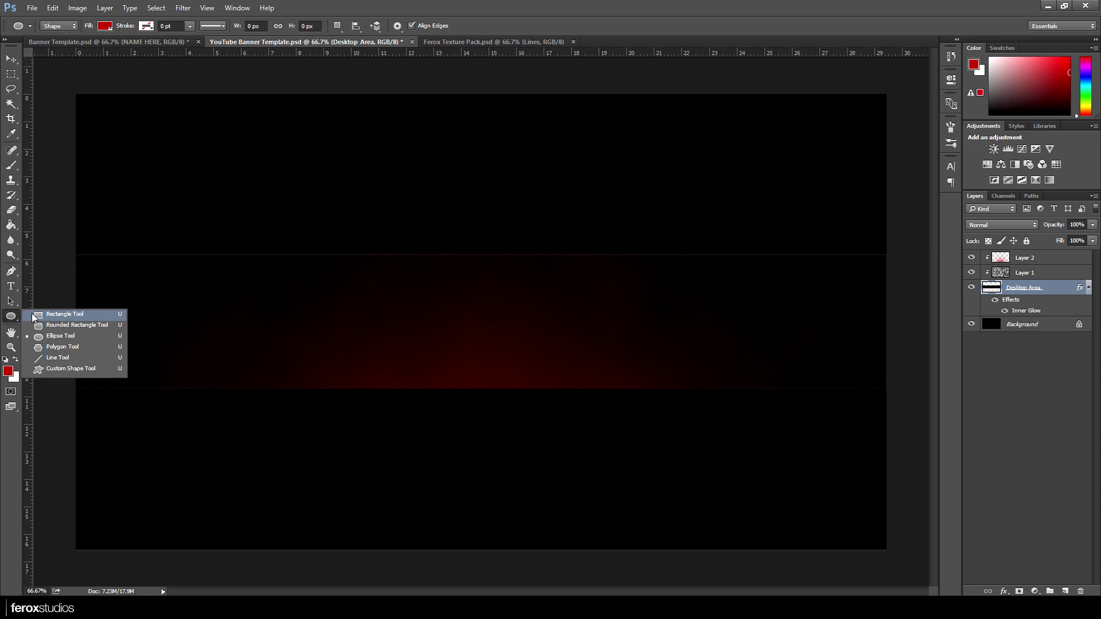
Step: Draw a huge red ellipse above Layer 2, extending far beyond the banner
left_click(50, 337)
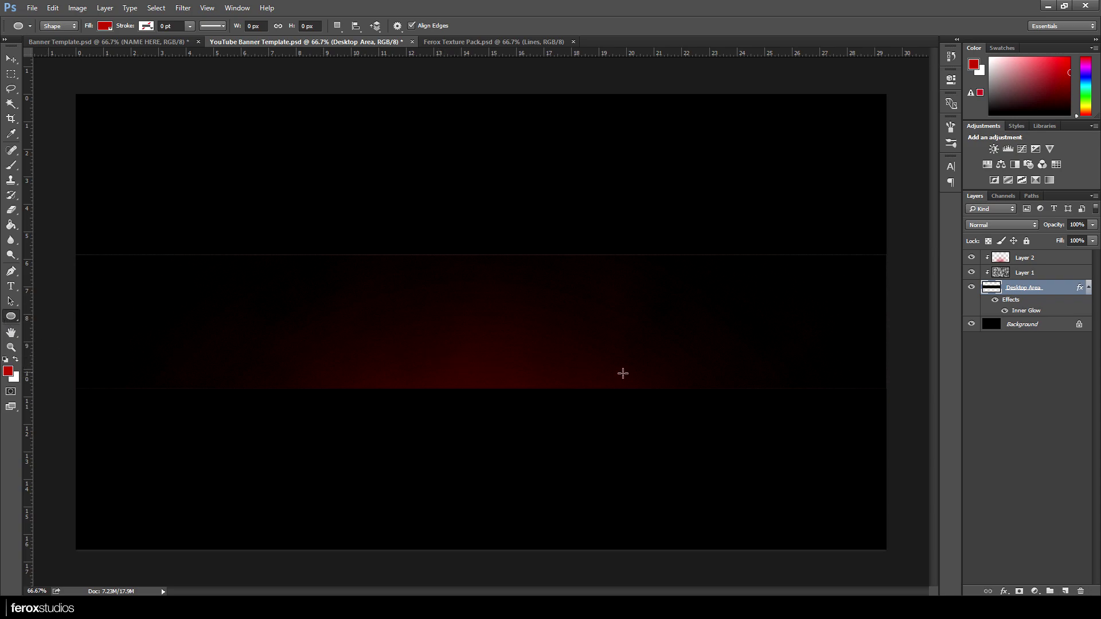
left_click(1041, 259)
key("ctrl+minus")
key("ctrl+minus")
key("ctrl+minus")
key("ctrl+minus")
key("ctrl+minus")
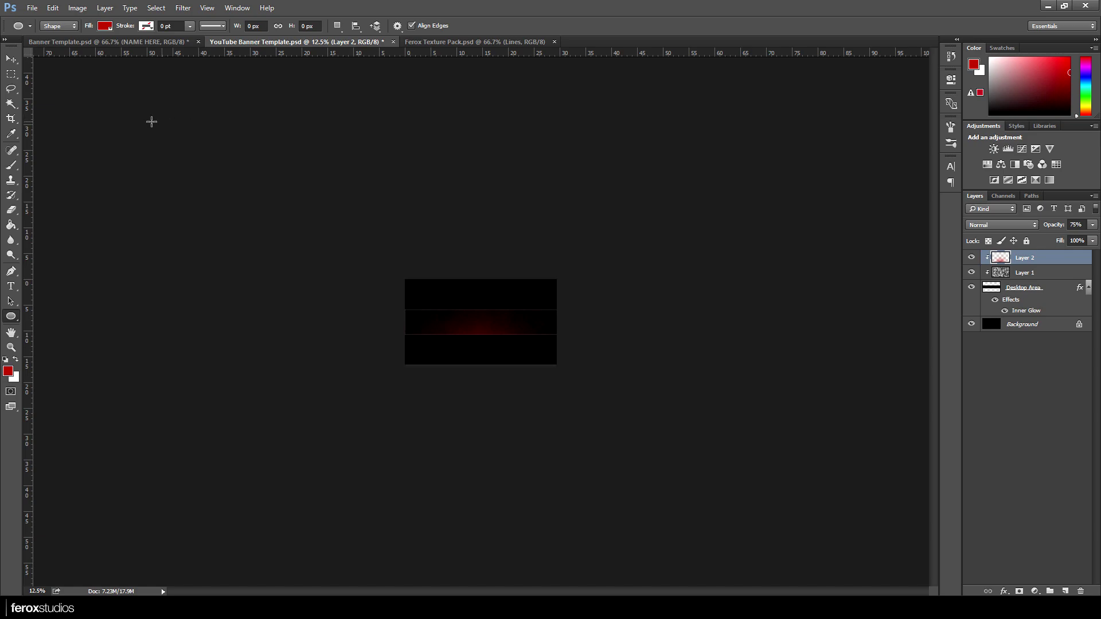
left_click_drag(40, 65, 273, 228)
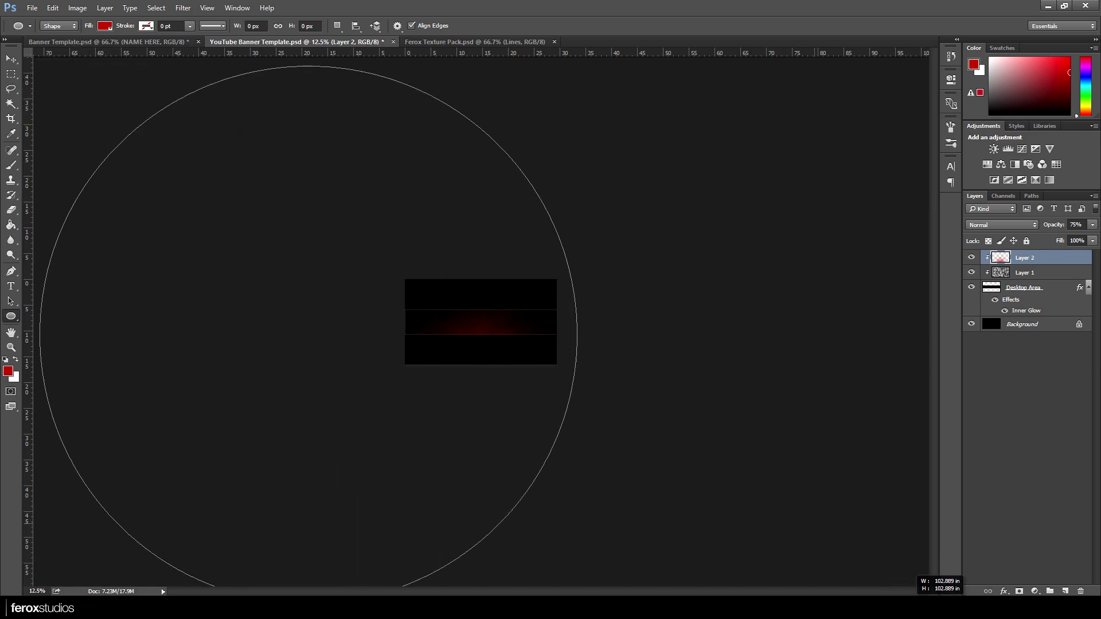
left_click_drag(576, 603, 591, 618)
Step: Position Ellipse 1 over the banner top, centred horizontally with its curve dipping into the glow
key("v")
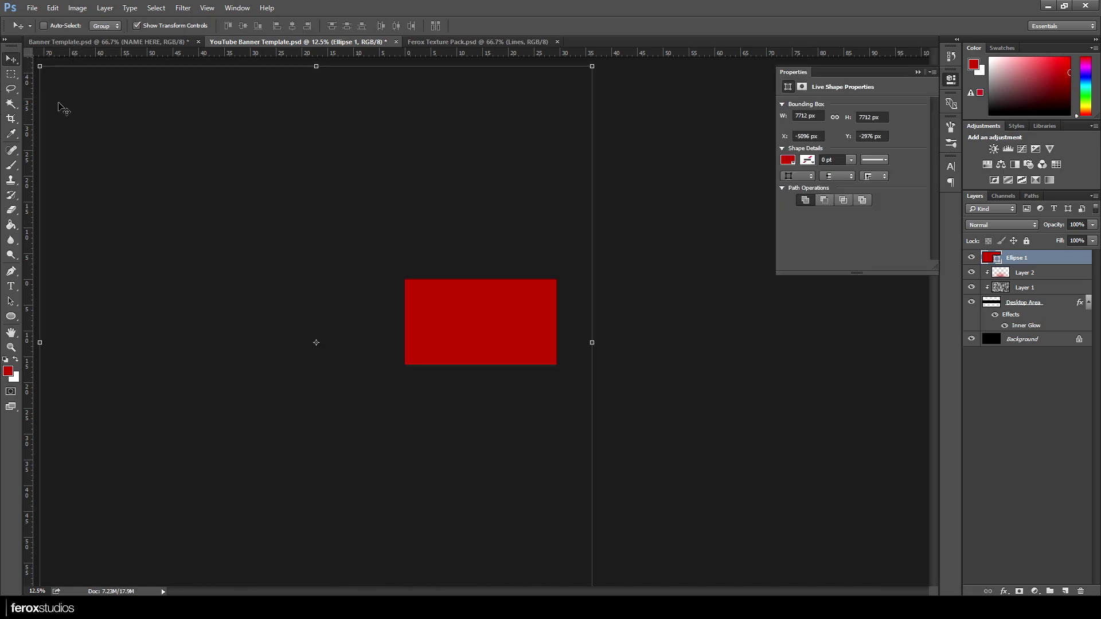
left_click_drag(437, 397, 553, 239)
key("ctrl+plus")
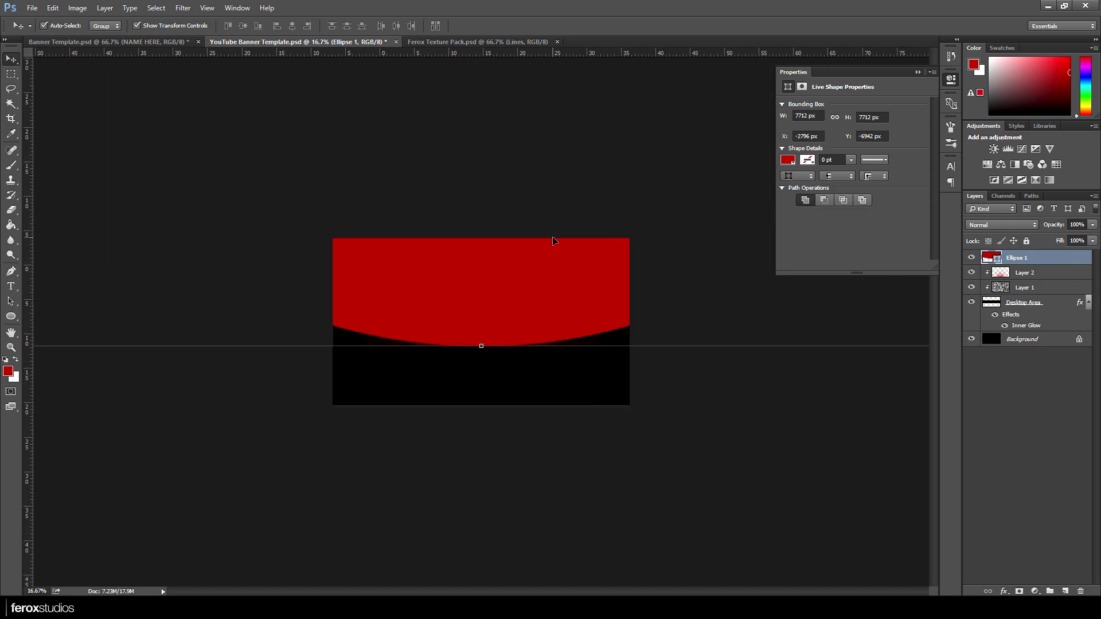
key("ctrl+plus")
key("ctrl+plus")
left_click_drag(555, 242, 544, 282)
key("ctrl+plus")
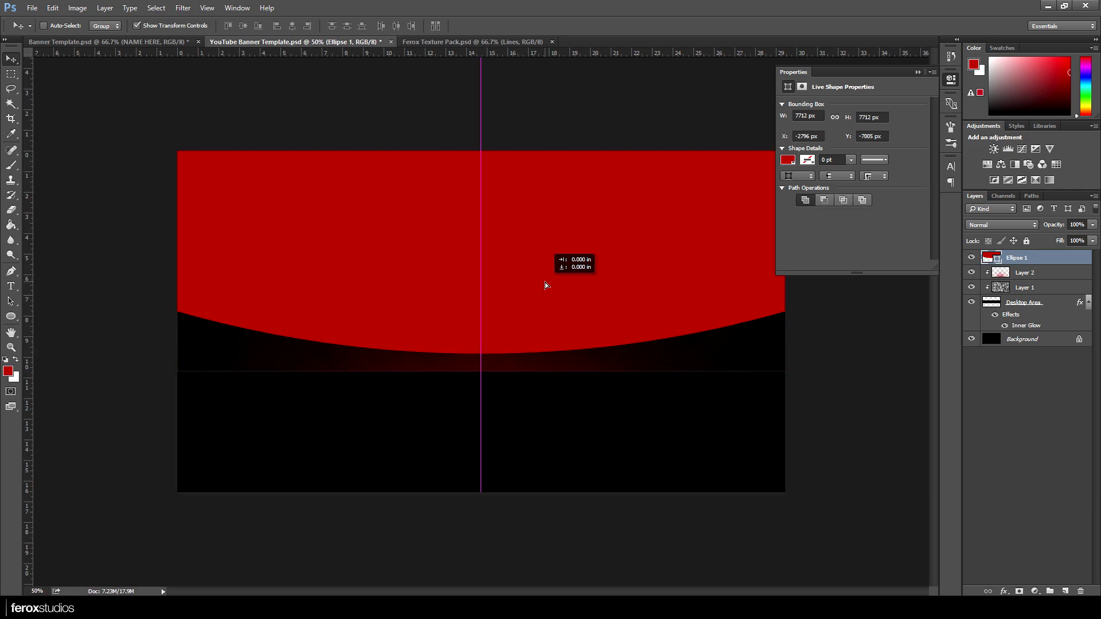
left_click_drag(545, 281, 559, 282)
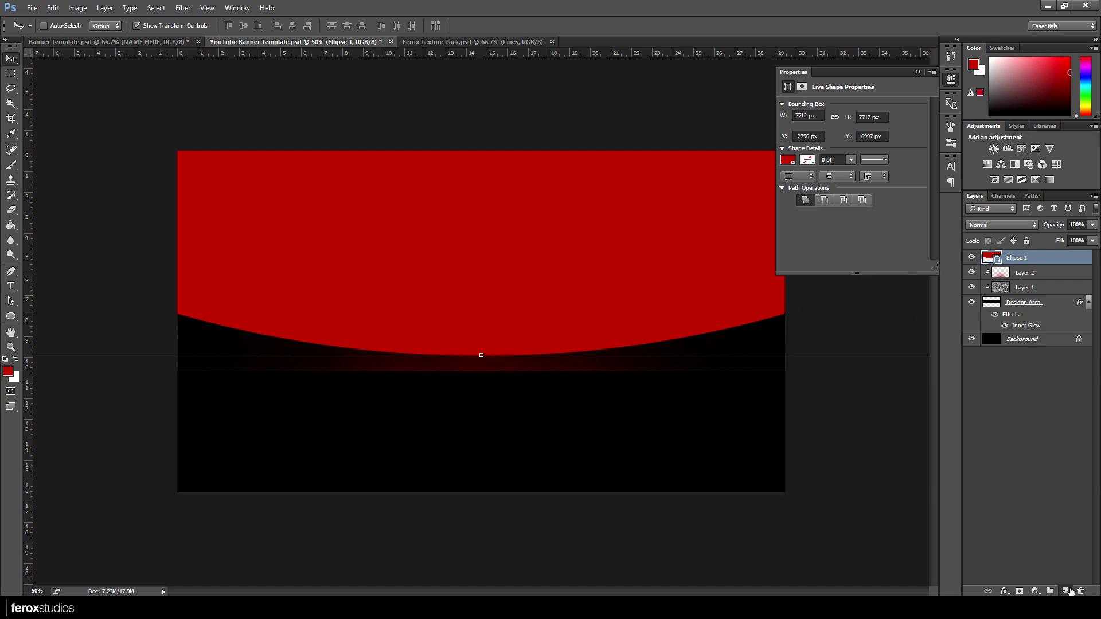
left_click(1065, 591)
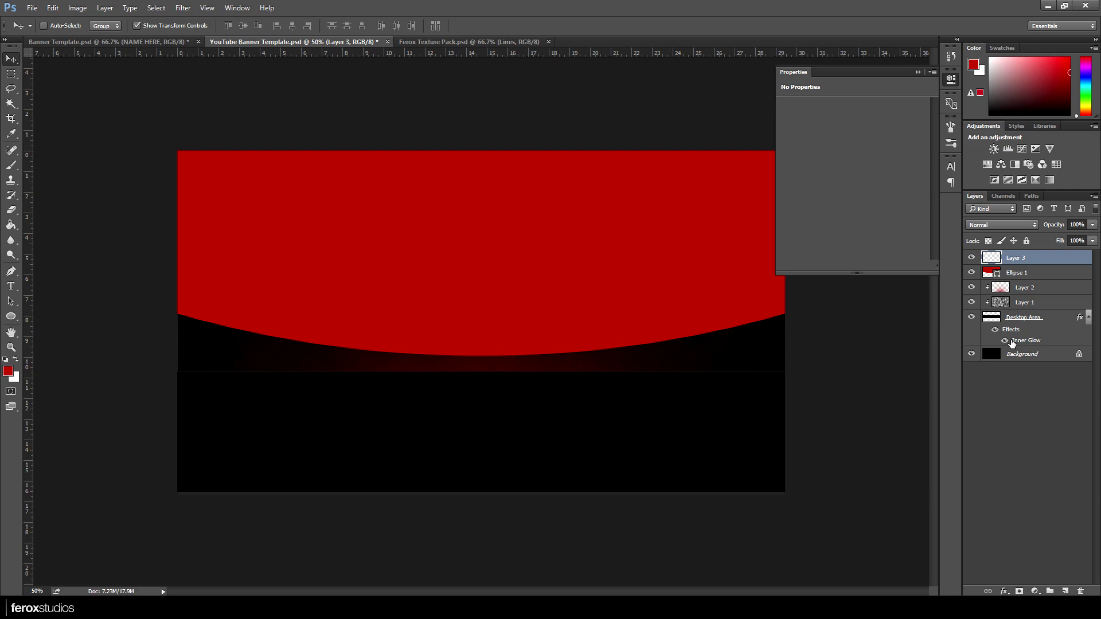
Step: Load Ellipse 1's outline as a selection and invert it
key("ctrl")
left_click(988, 273, "ctrl")
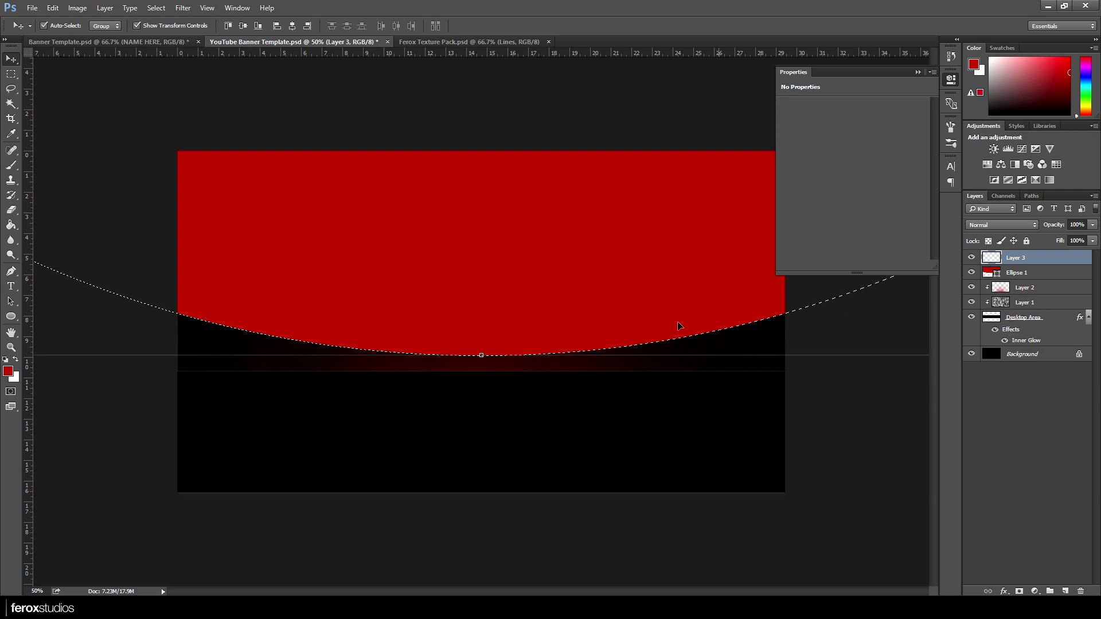
left_click(157, 9)
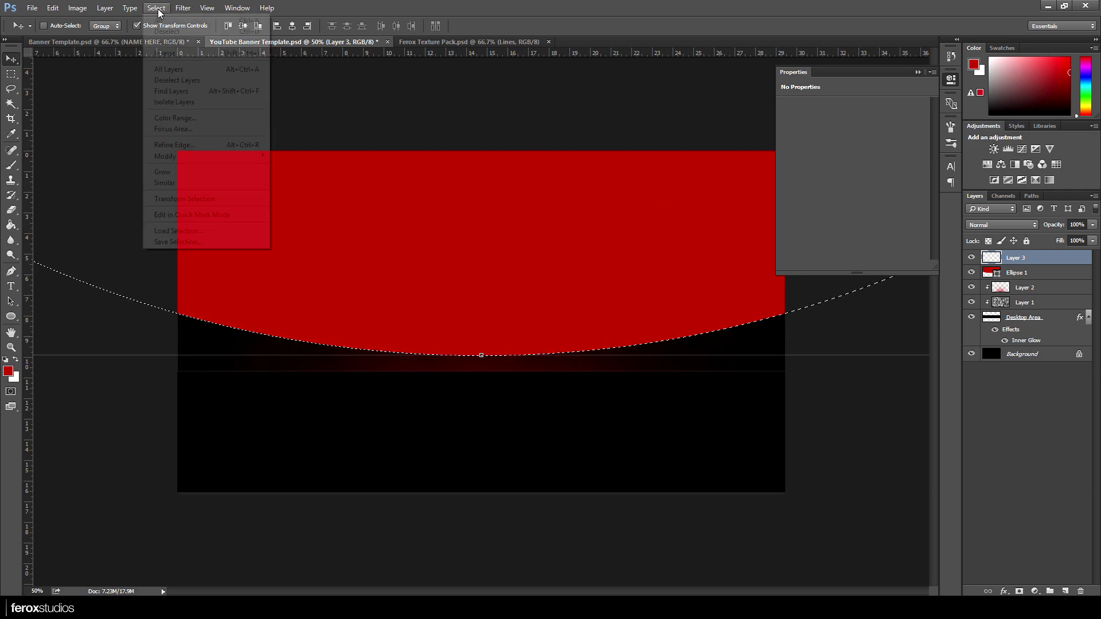
left_click(163, 55)
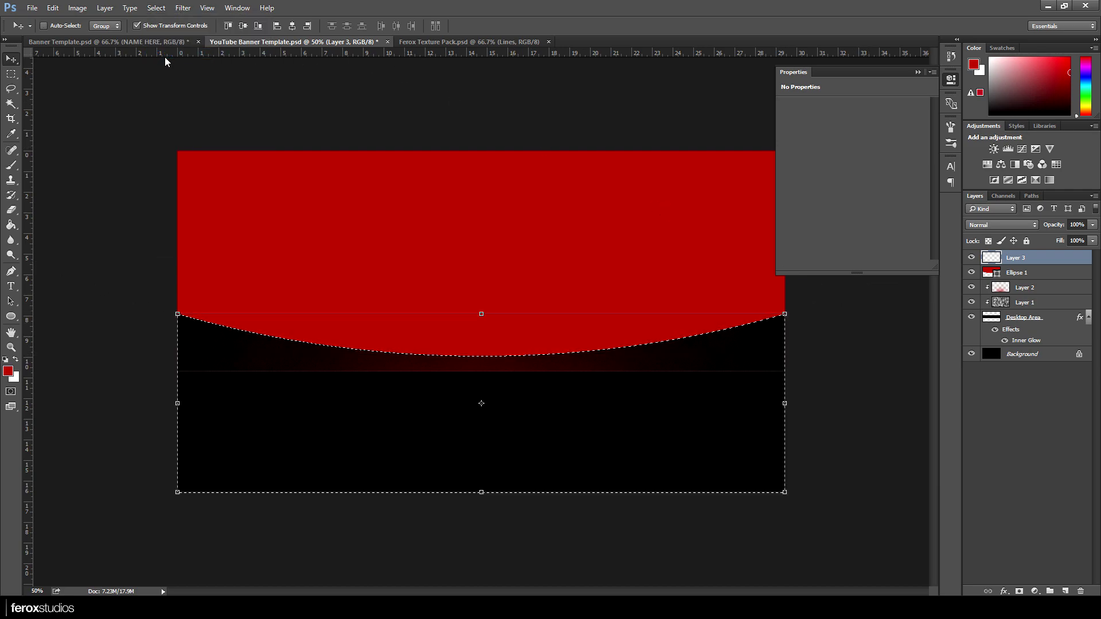
Step: Fill the area below the curve on Layer 3 with dark grey #363636
left_click(8, 371)
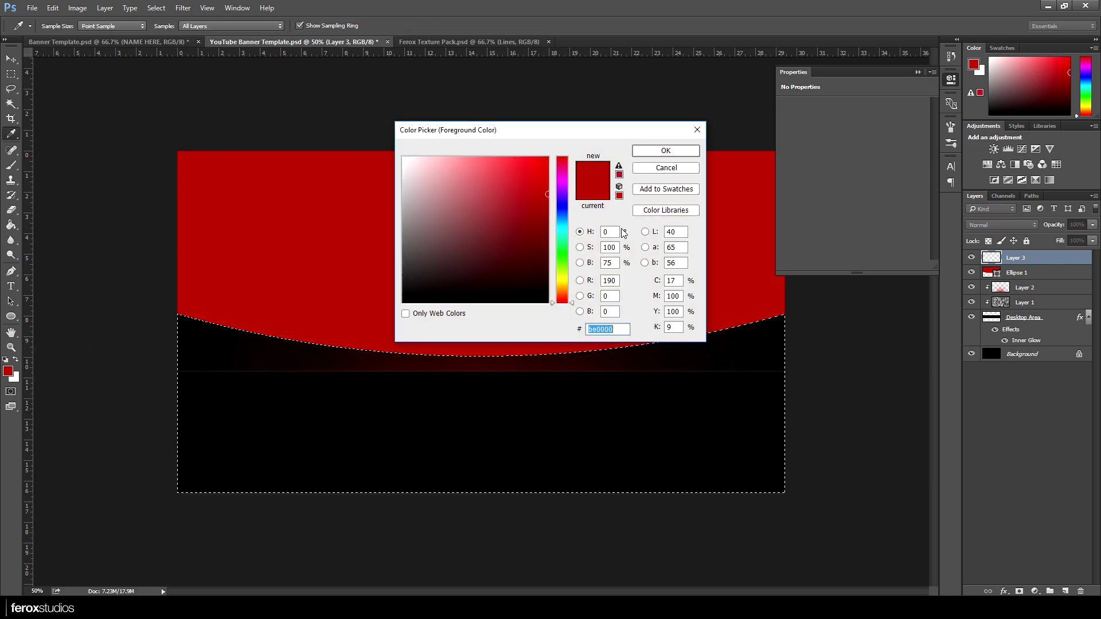
mouse_move(455, 245)
left_mouse_down()
mouse_move(352, 278)
mouse_move(408, 282)
mouse_move(391, 273)
left_mouse_up()
key("Return")
left_click(13, 228)
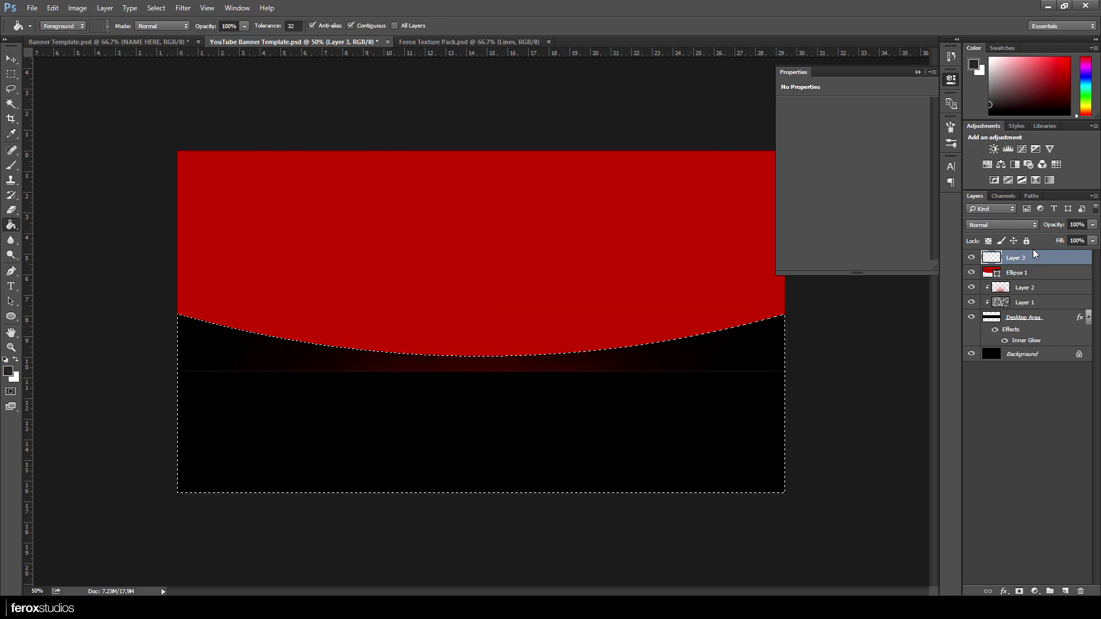
left_click(477, 388)
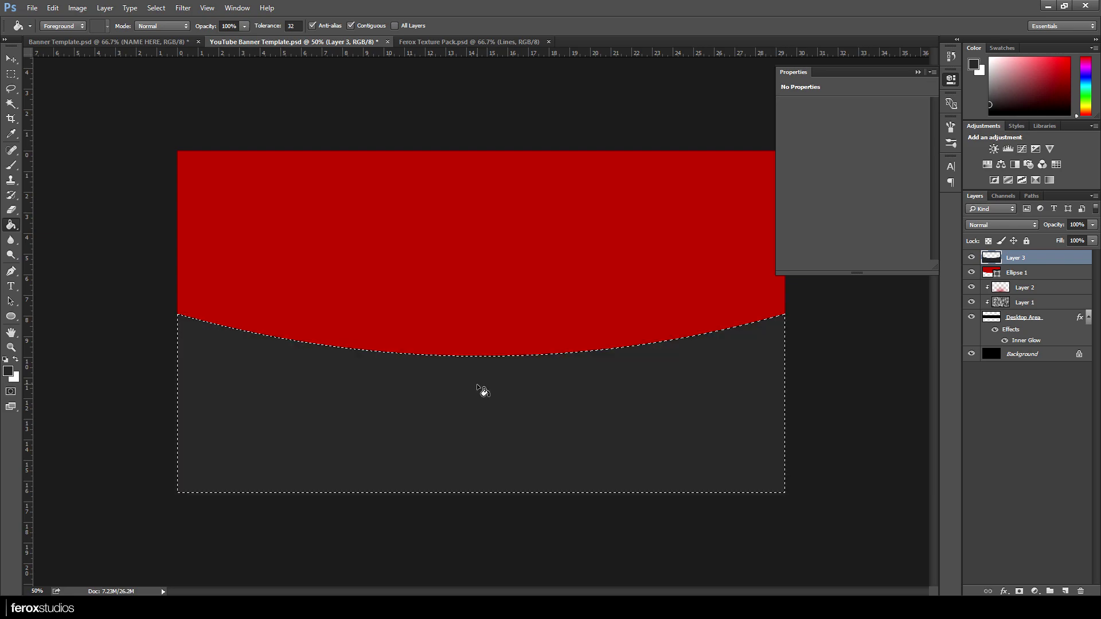
Step: Deselect and delete the red Ellipse 1 layer
left_click(156, 8)
left_click(169, 34)
key("v")
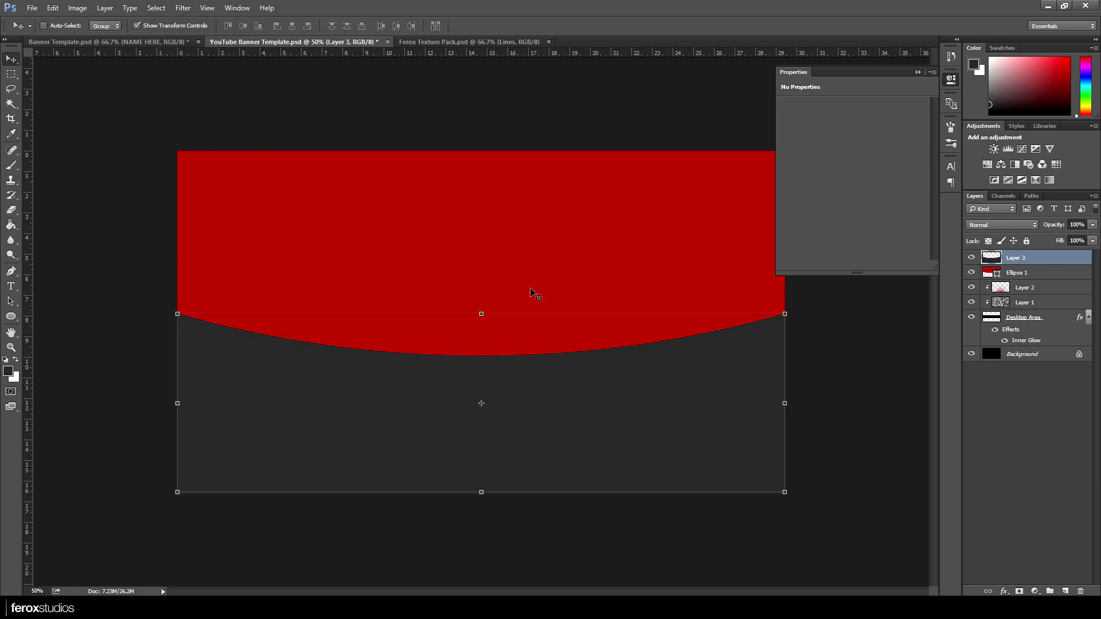
left_click(1030, 274)
key("Delete")
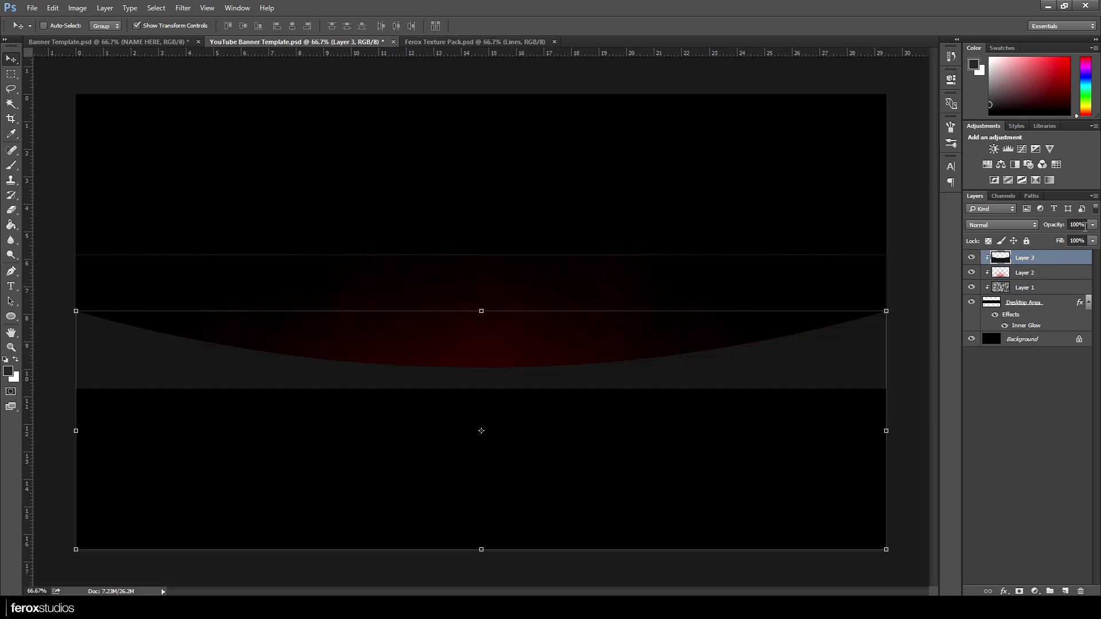
Step: Set Layer 3 to 80% opacity and soften it with a slight Gaussian Blur
left_click(1076, 224)
type("80")
left_click(183, 7)
mouse_move(269, 136)
left_click(387, 175)
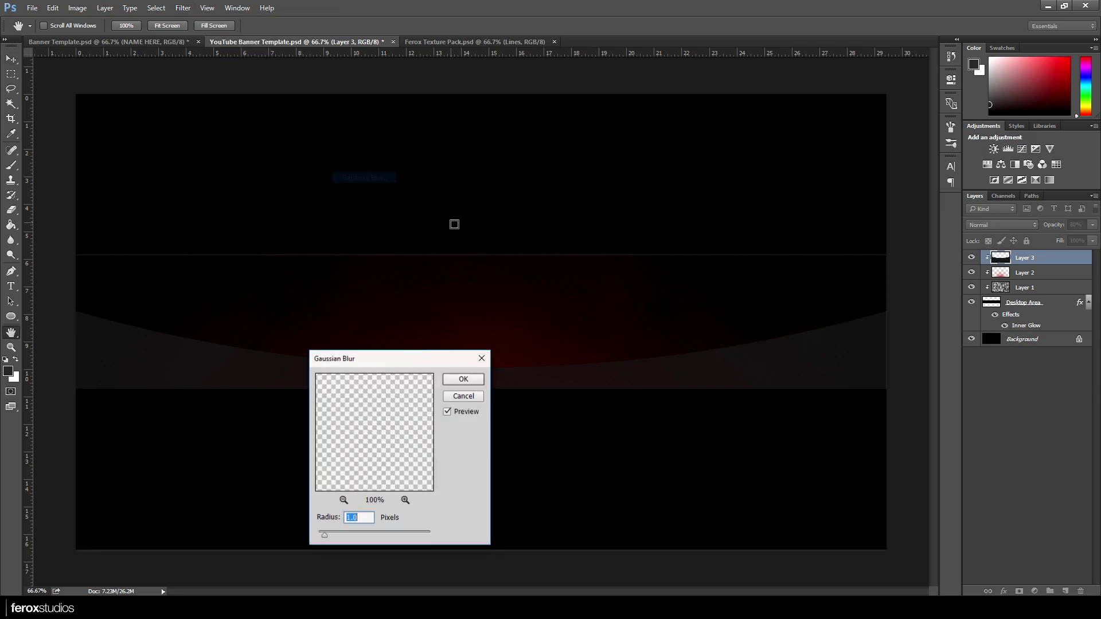
left_click_drag(388, 368, 786, 324)
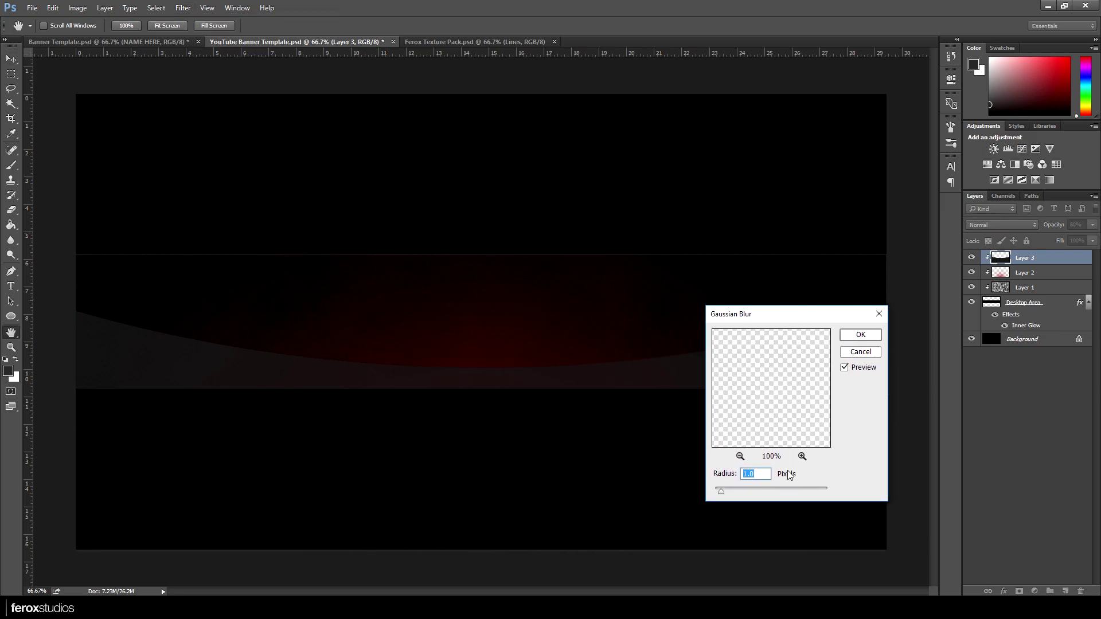
left_click(860, 335)
Step: Give Layer 3 a Drop Shadow: angle -90, distance 5, size 20, opacity 20%
key("v")
double_click(1064, 263)
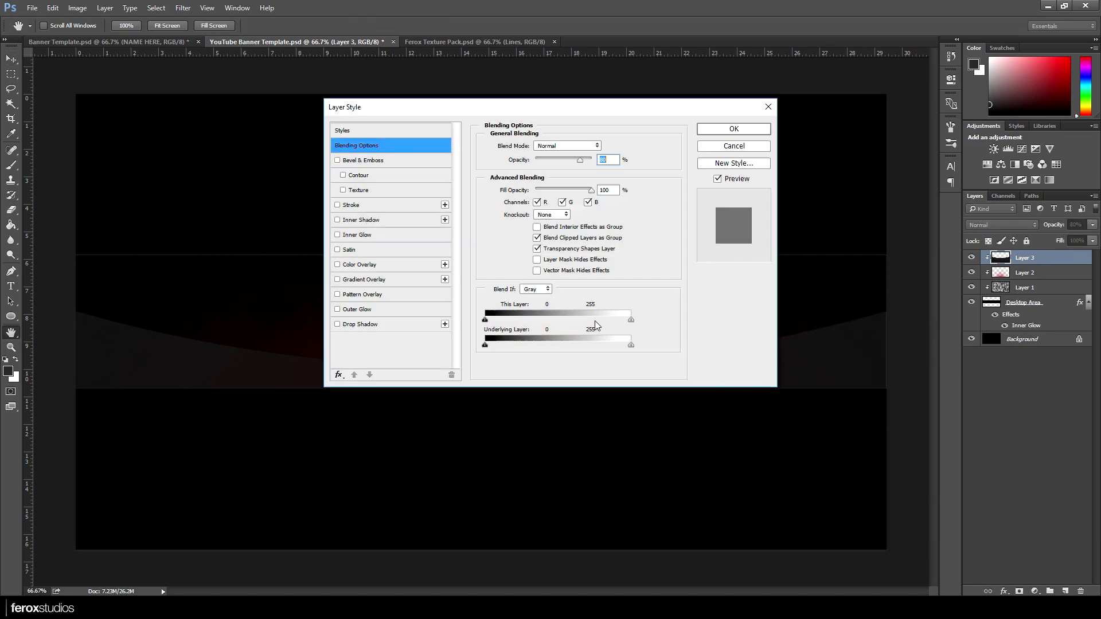
left_click(361, 325)
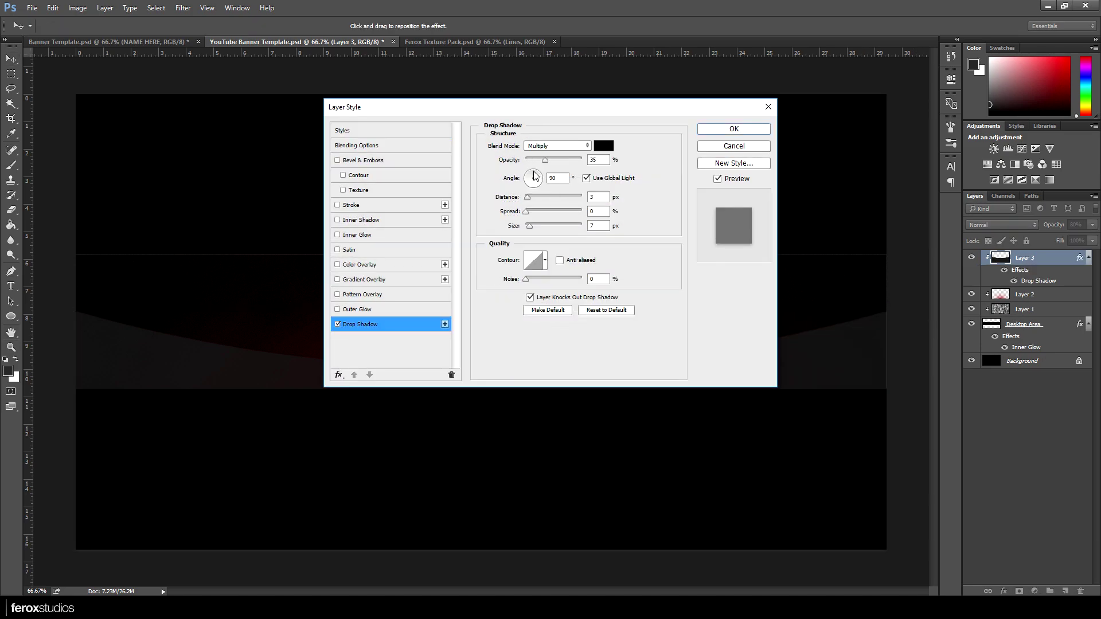
left_click(586, 178)
left_click_drag(533, 177, 535, 196)
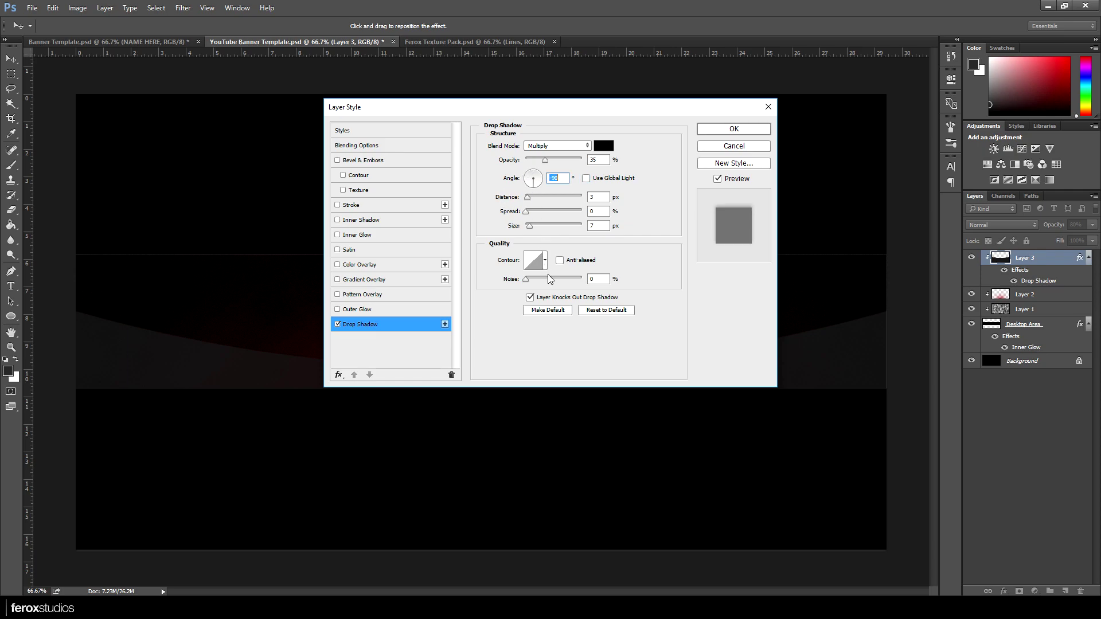
left_click_drag(633, 122, 939, 235)
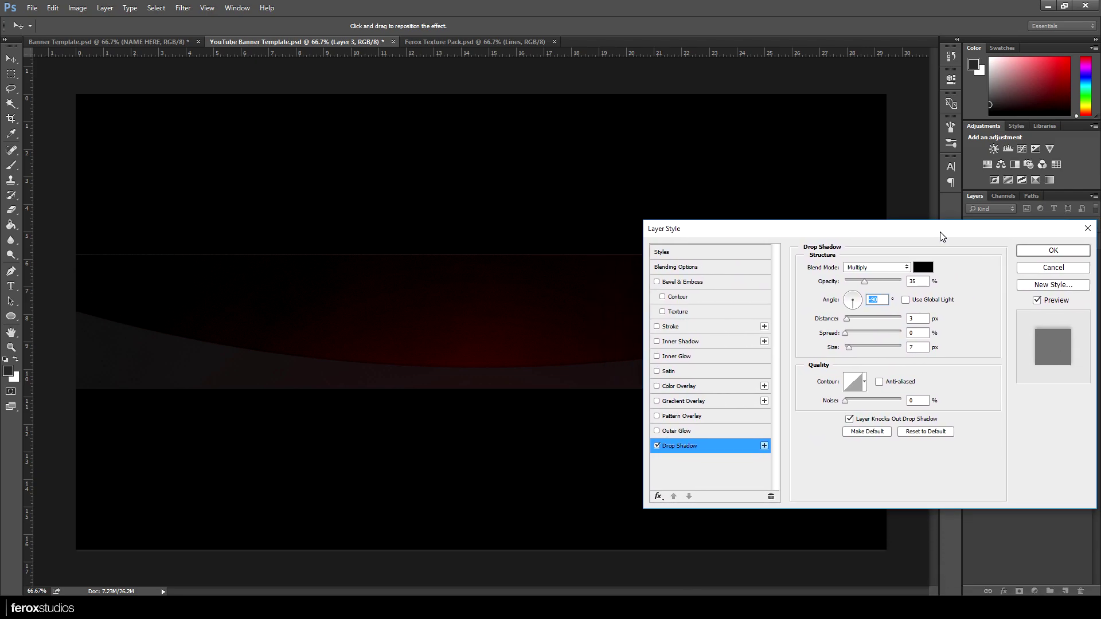
double_click(922, 319)
type("5")
double_click(913, 347)
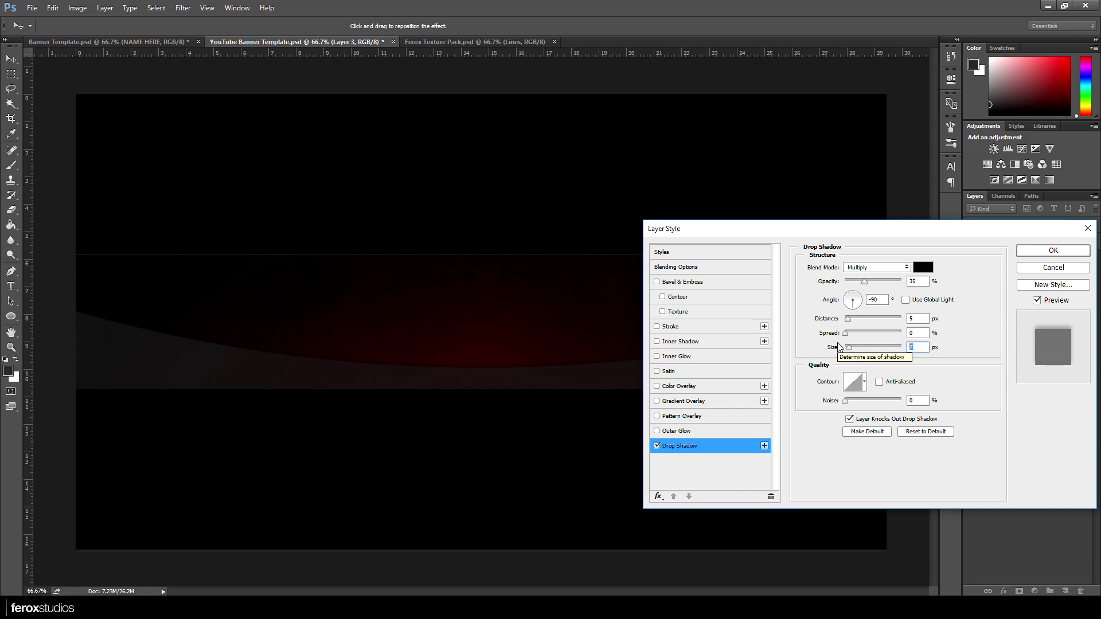
type("20")
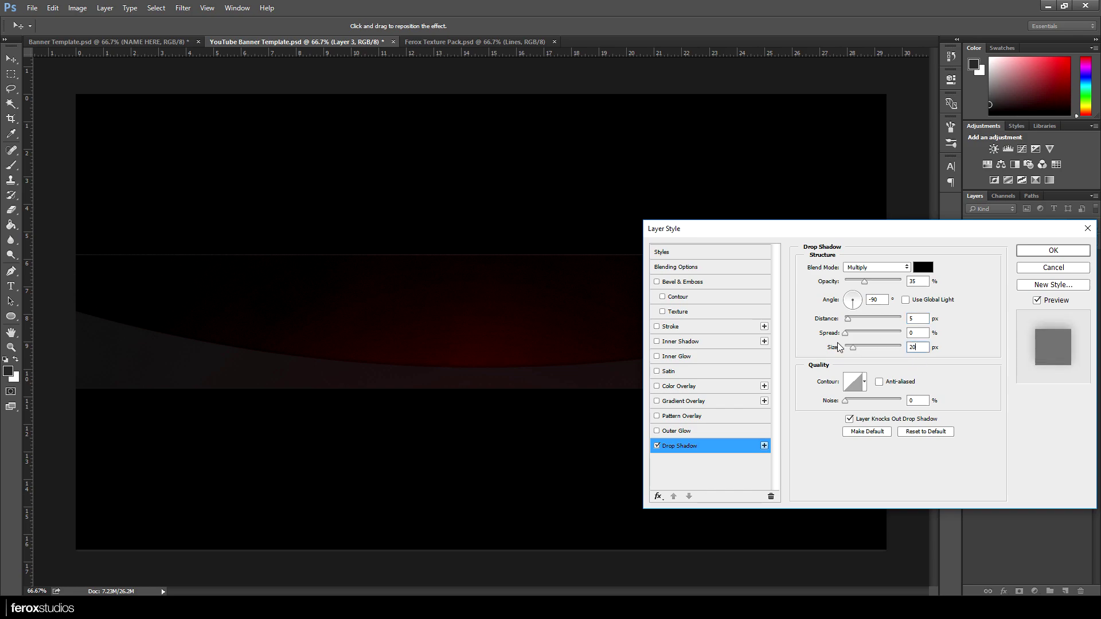
double_click(920, 281)
type("20")
key("Return")
Step: Set Layer 3 to 100% opacity and lower its Fill to 25%
type("50")
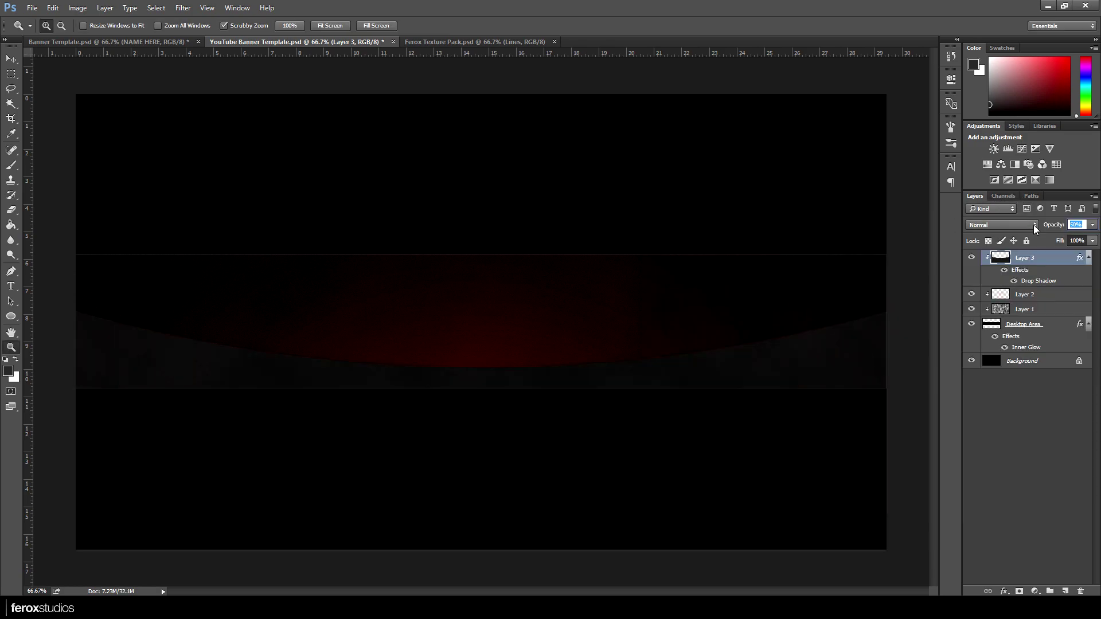
type("100")
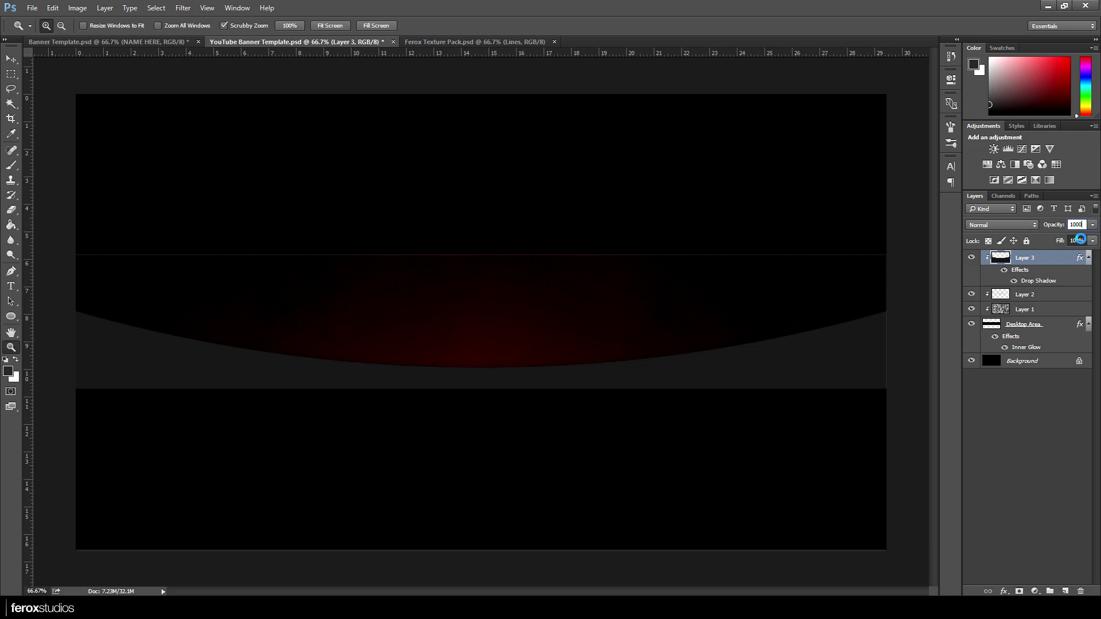
type("0")
key("Return")
key("Return")
left_click(1080, 241)
type("0")
key("Return")
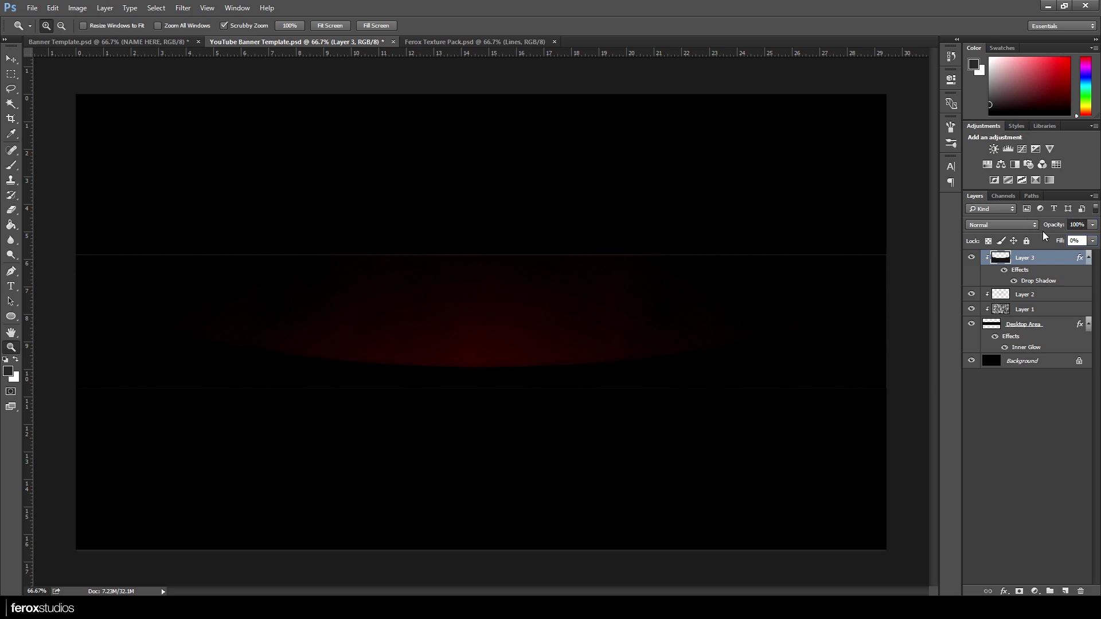
left_click(1077, 240)
key("Return")
Step: Add a Normal-mode Inner Shadow to Layer 3 in dark red (b20000)
double_click(1054, 261)
left_click(682, 341)
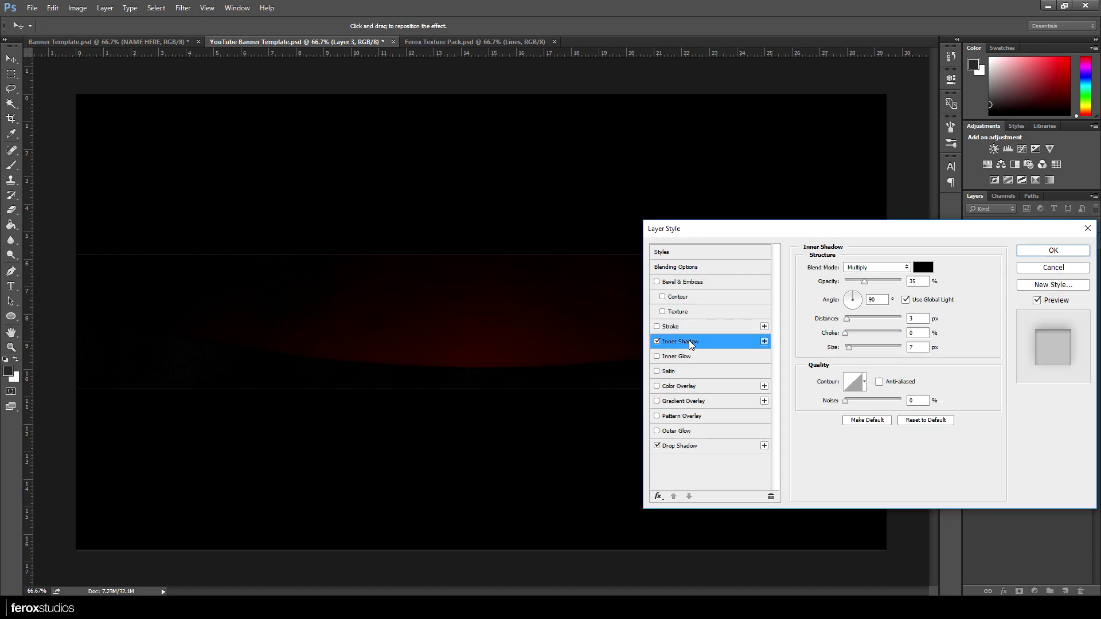
left_click(897, 267)
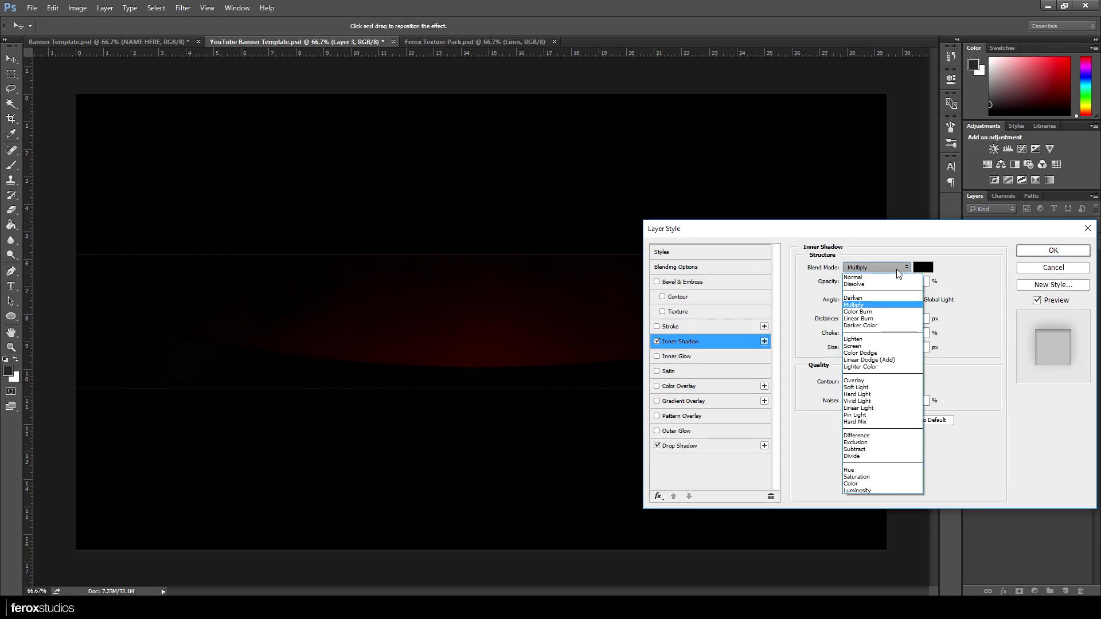
left_click(871, 278)
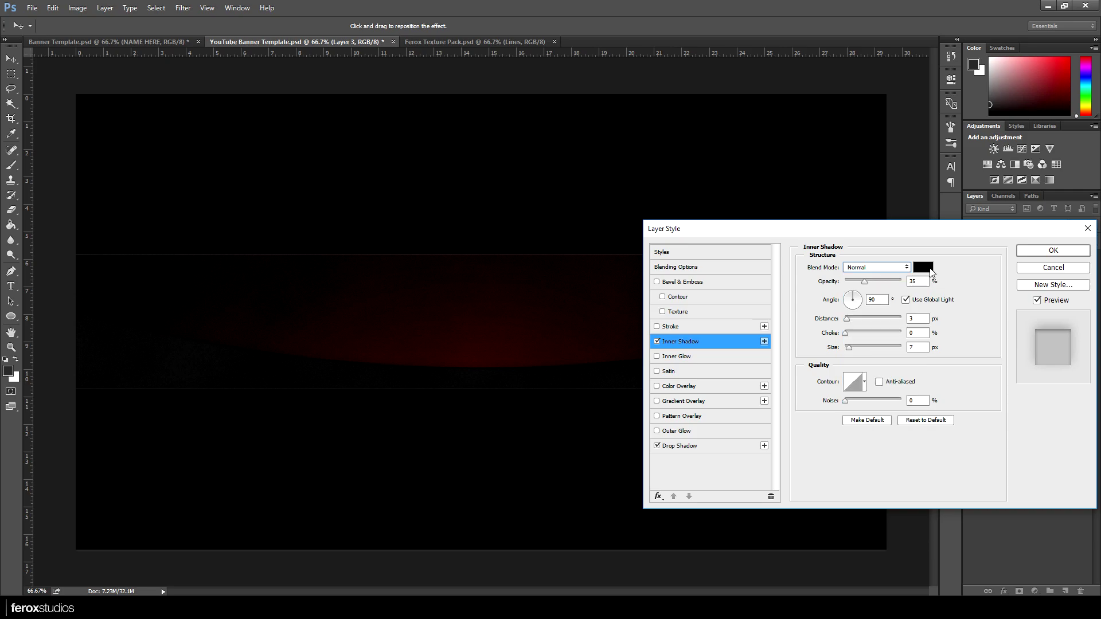
left_click(930, 270)
type("bf0000")
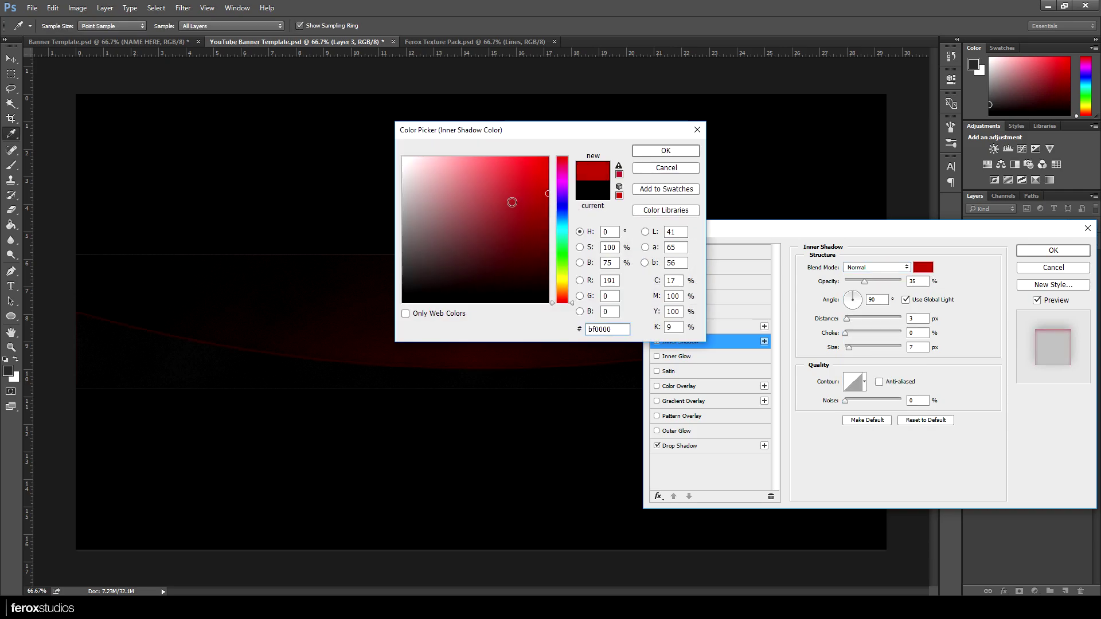
left_click_drag(531, 198, 580, 201)
left_click(666, 151)
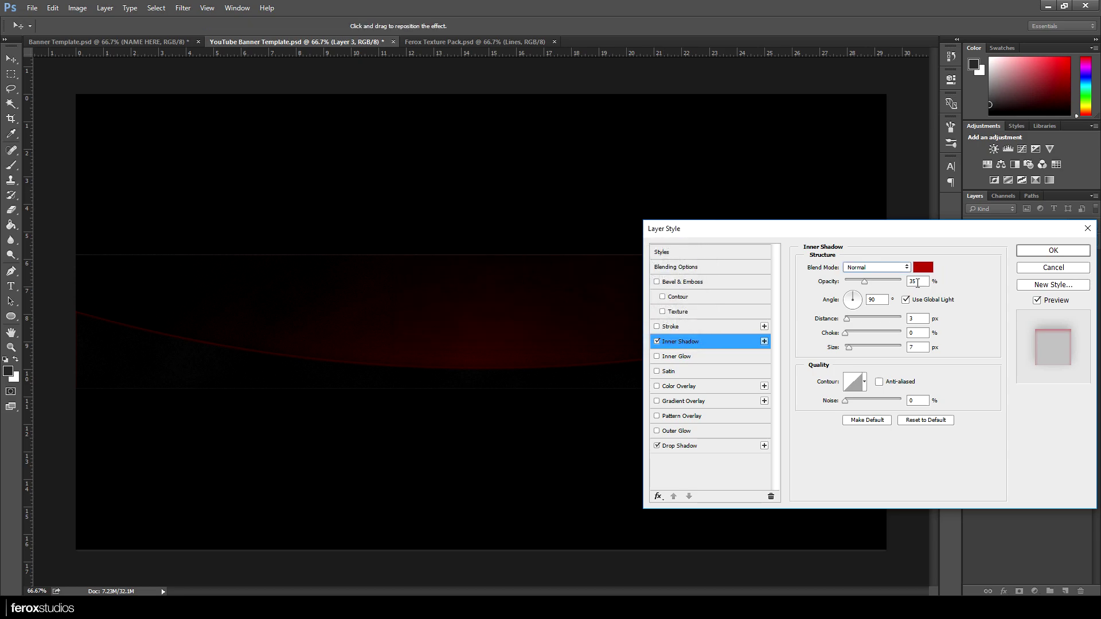
Step: Set the inner shadow to 60% opacity, distance 2 and size 0, then apply it
type("50")
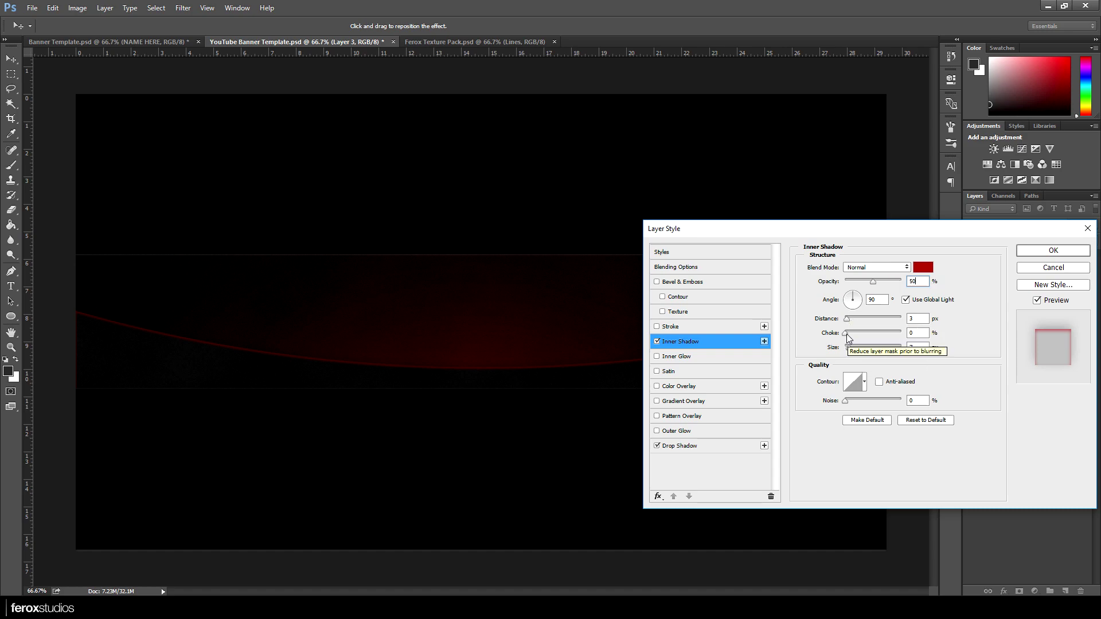
left_click_drag(850, 348, 845, 348)
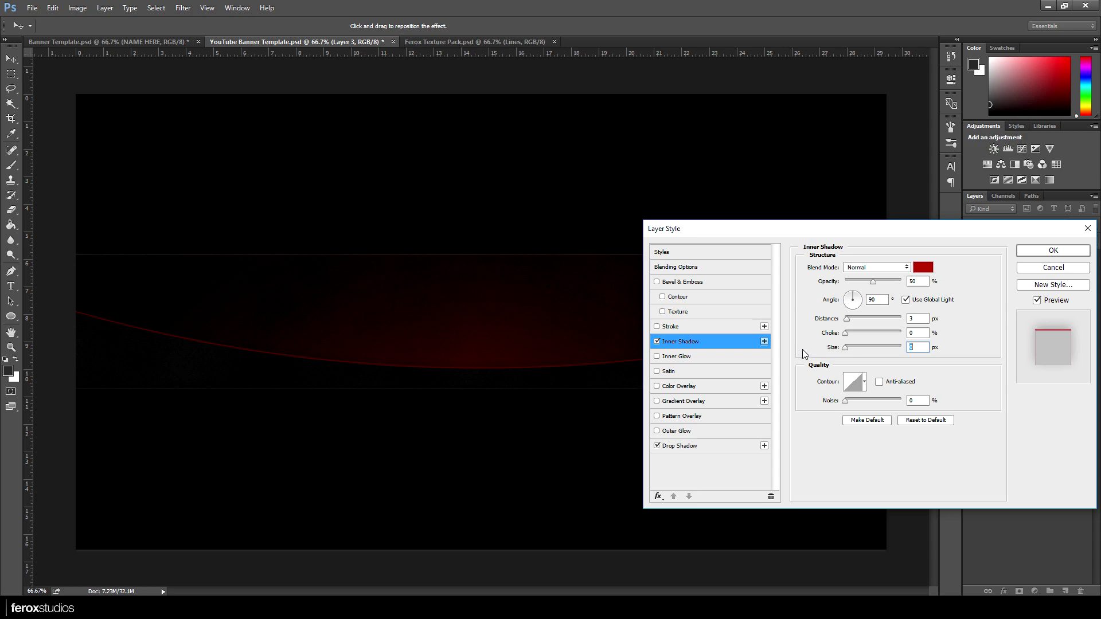
left_click_drag(845, 318, 844, 323)
left_click(907, 280)
type("75")
type("60")
left_click(1037, 253)
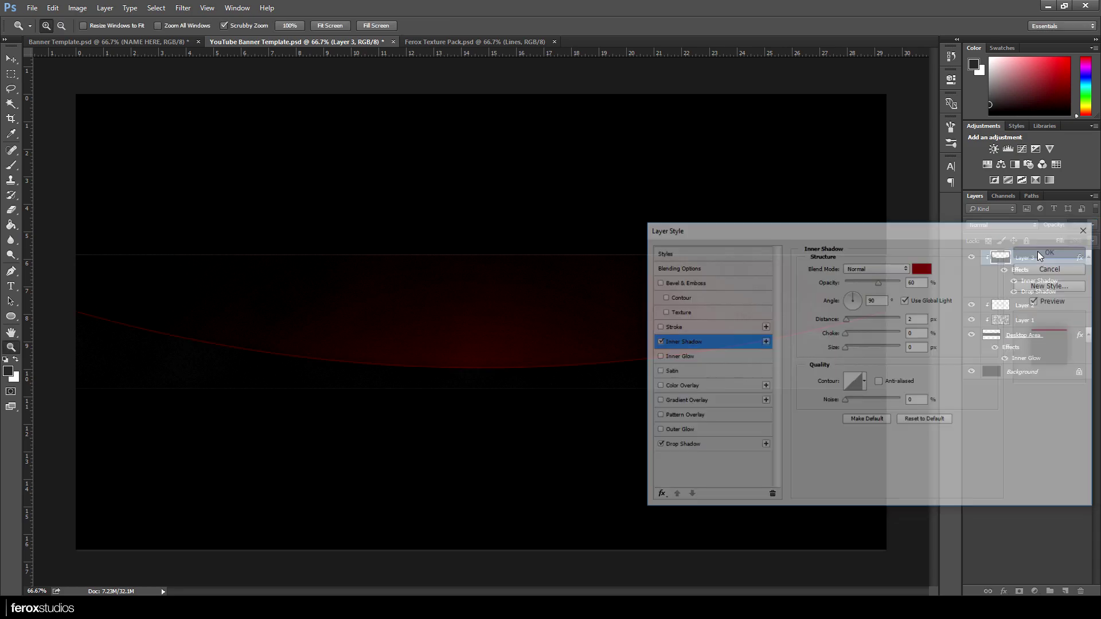
left_click(471, 353)
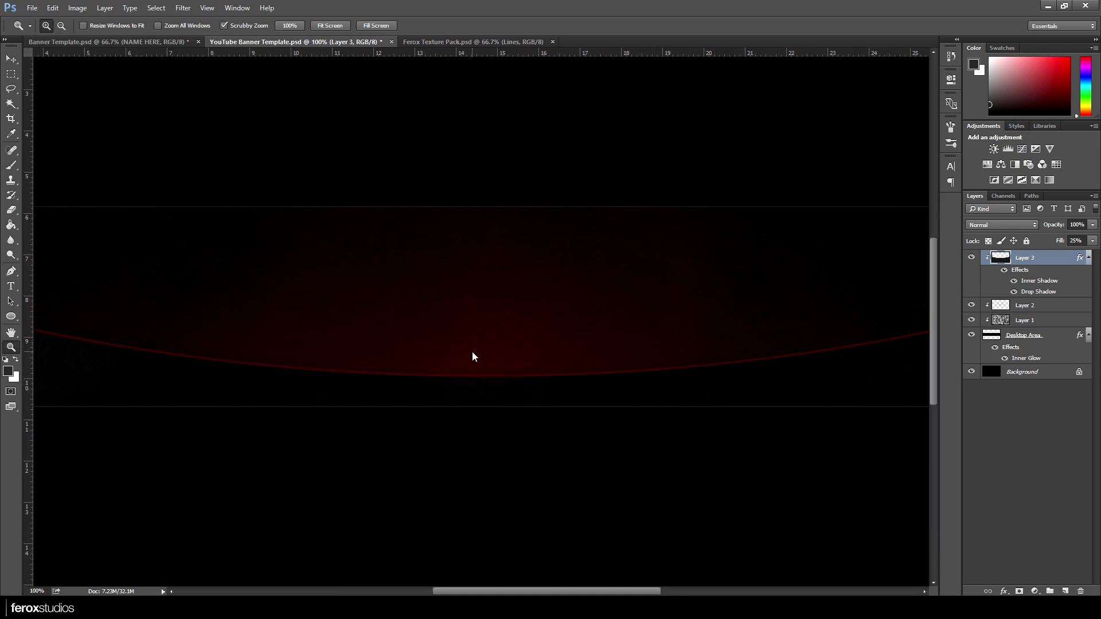
right_click(472, 356)
left_click(504, 427)
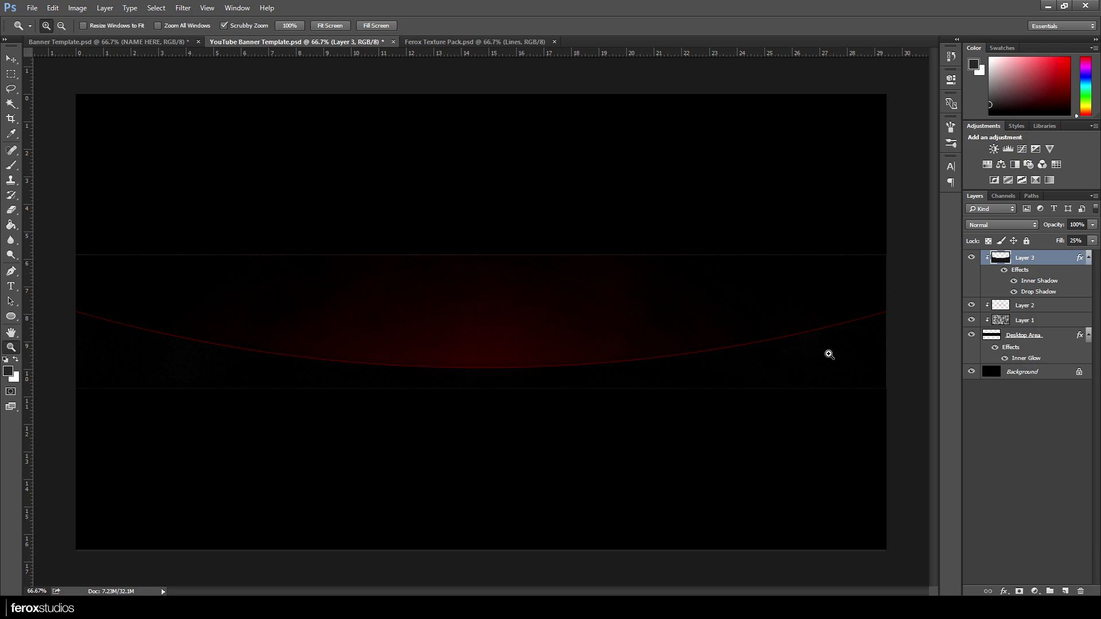
left_click(827, 351)
Step: Choose the Line Tool and set the foreground colour to dark red b50000
double_click(11, 332)
left_click(11, 317)
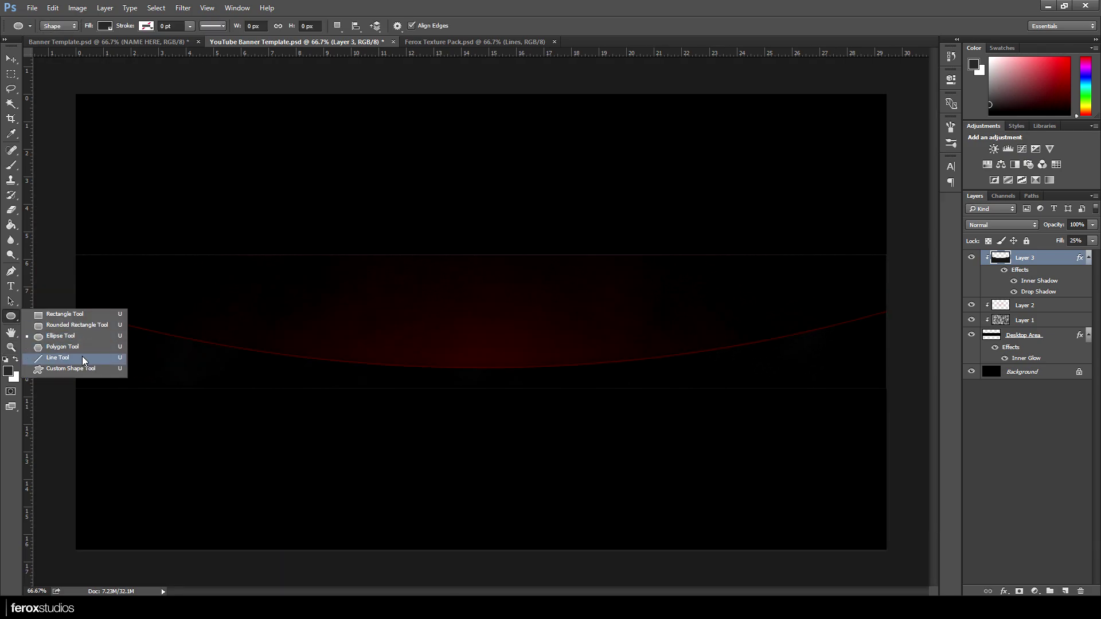
left_click(82, 357)
left_click(9, 371)
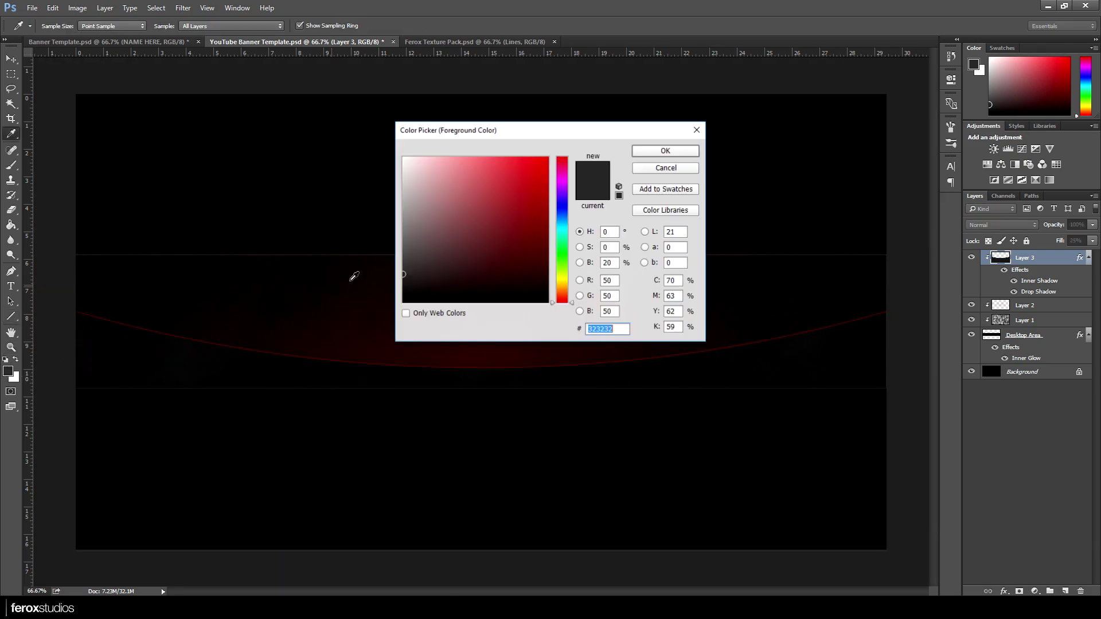
type("2d0808")
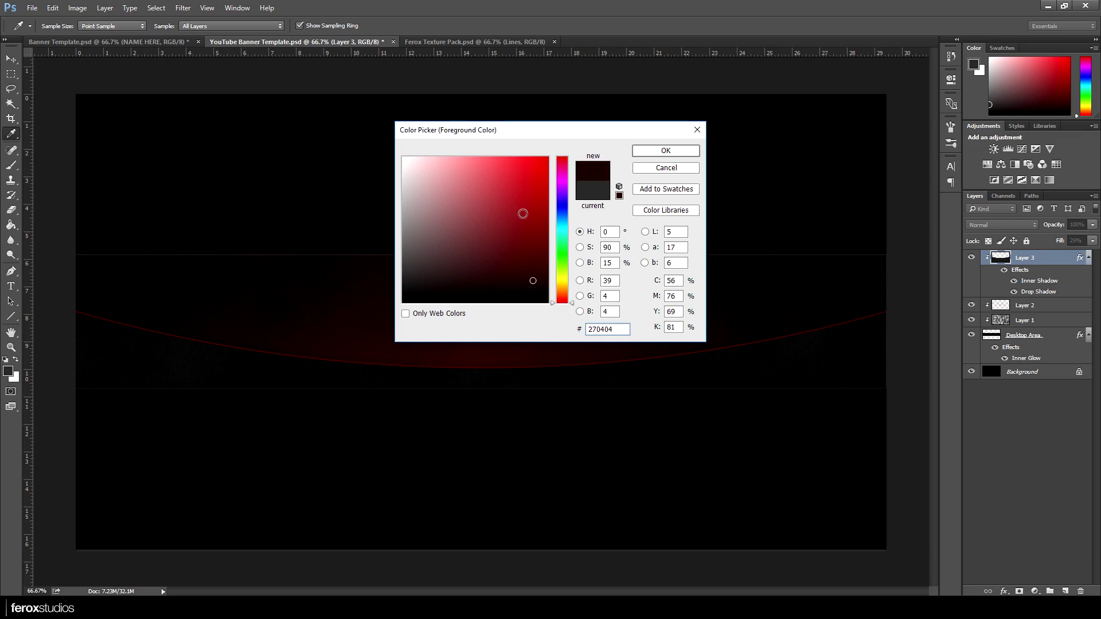
left_click_drag(523, 214, 580, 199)
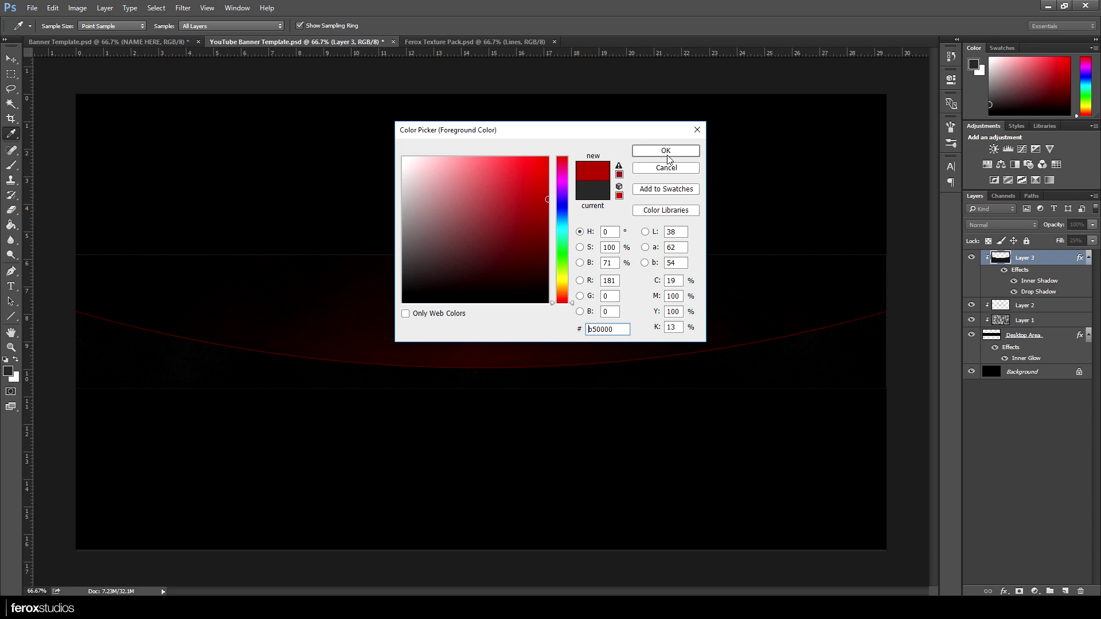
left_click(675, 150)
Step: Draw a 1 px, 1239 px wide horizontal red line across the strip and nudge it down
key("u")
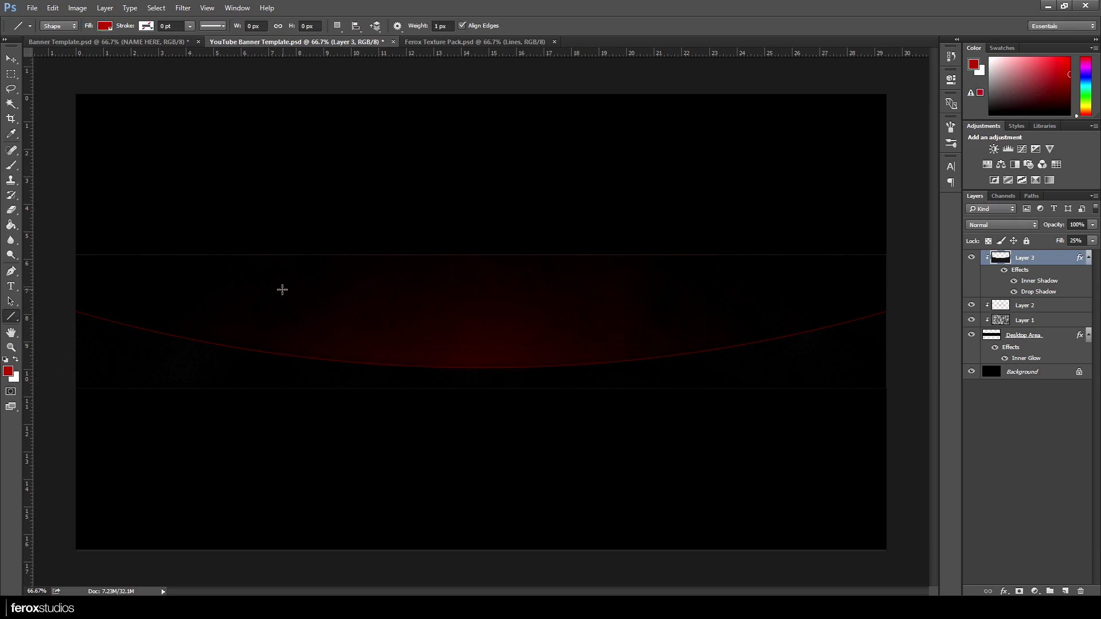
left_click_drag(243, 308, 716, 304)
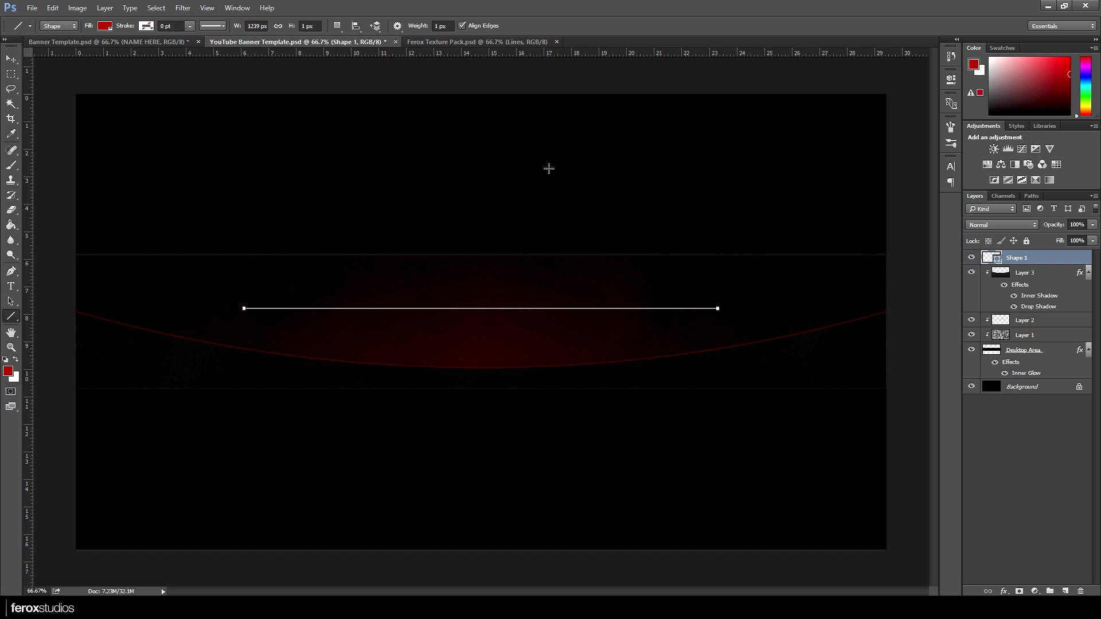
left_click(449, 26)
left_click(11, 58)
left_click_drag(565, 248, 565, 250)
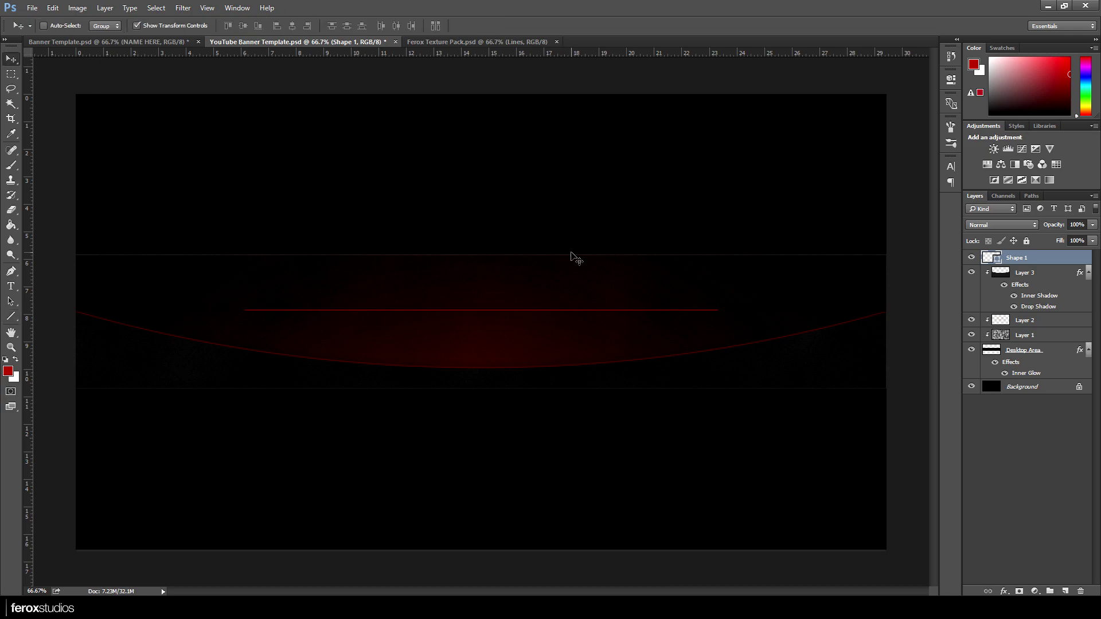
Step: Rasterize Shape 1, erase the line's right end and reposition it on the strip
right_click(1049, 261)
left_click(975, 273)
left_click(11, 212)
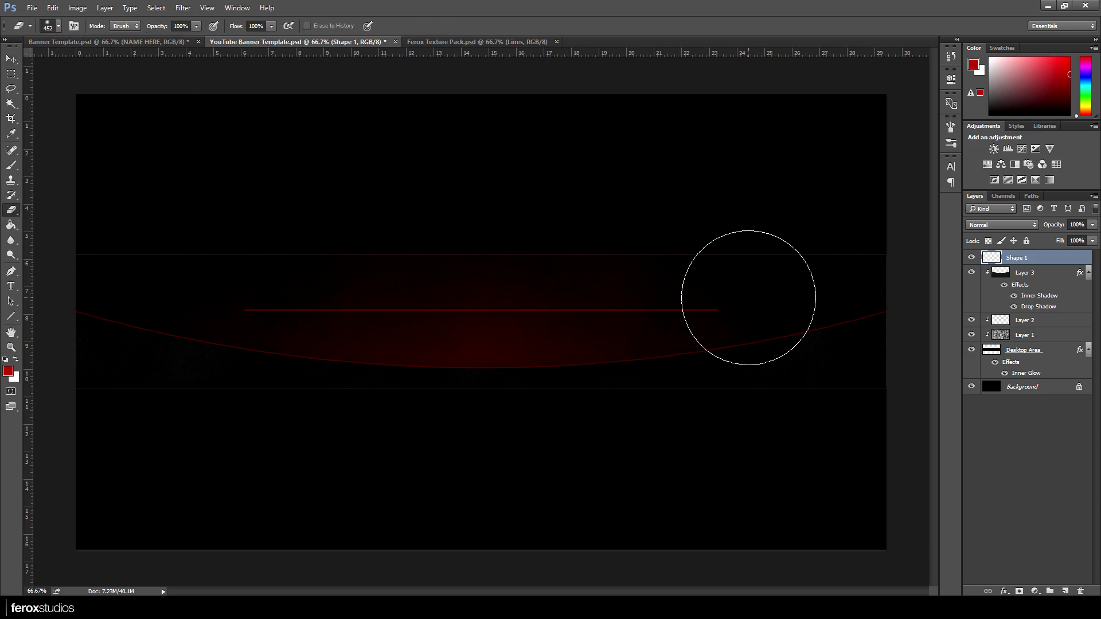
left_click(745, 317)
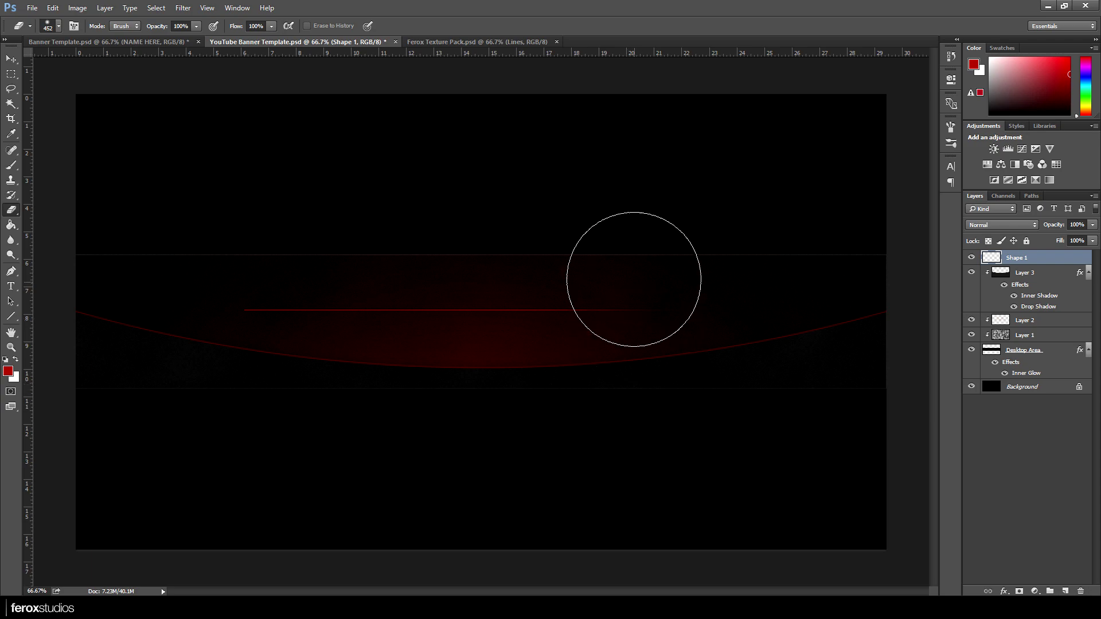
mouse_move(609, 243)
left_mouse_down()
mouse_move(688, 344)
mouse_move(661, 401)
mouse_move(741, 267)
left_mouse_up()
left_click(11, 59)
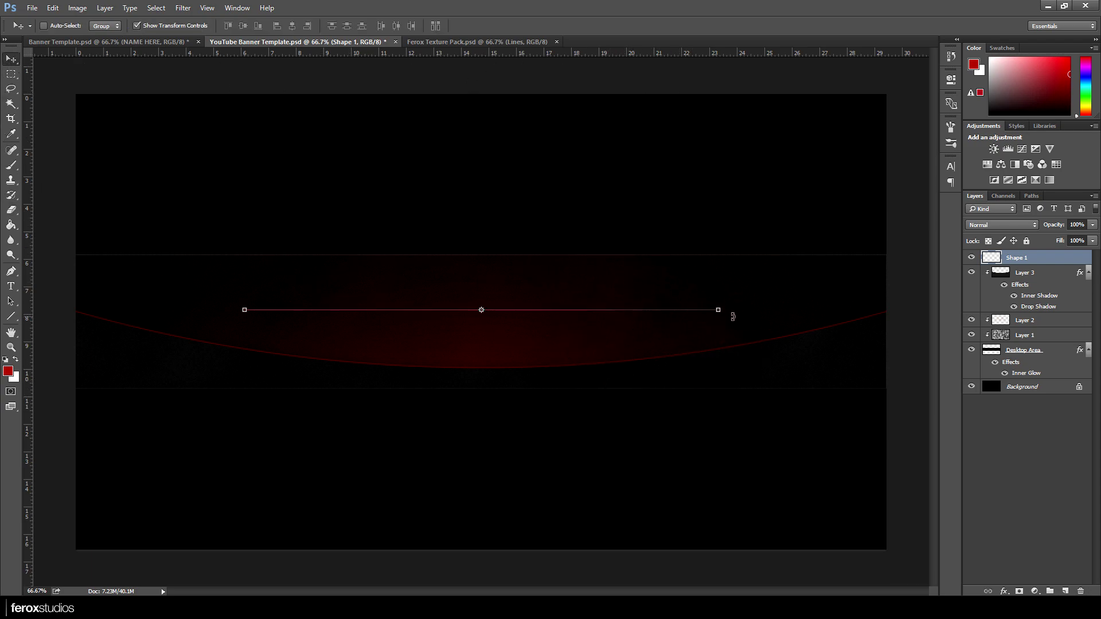
left_click_drag(633, 342, 577, 360)
key("ctrl+plus")
Step: Apply a 1.0 px Gaussian Blur to the red line
left_click(193, 9)
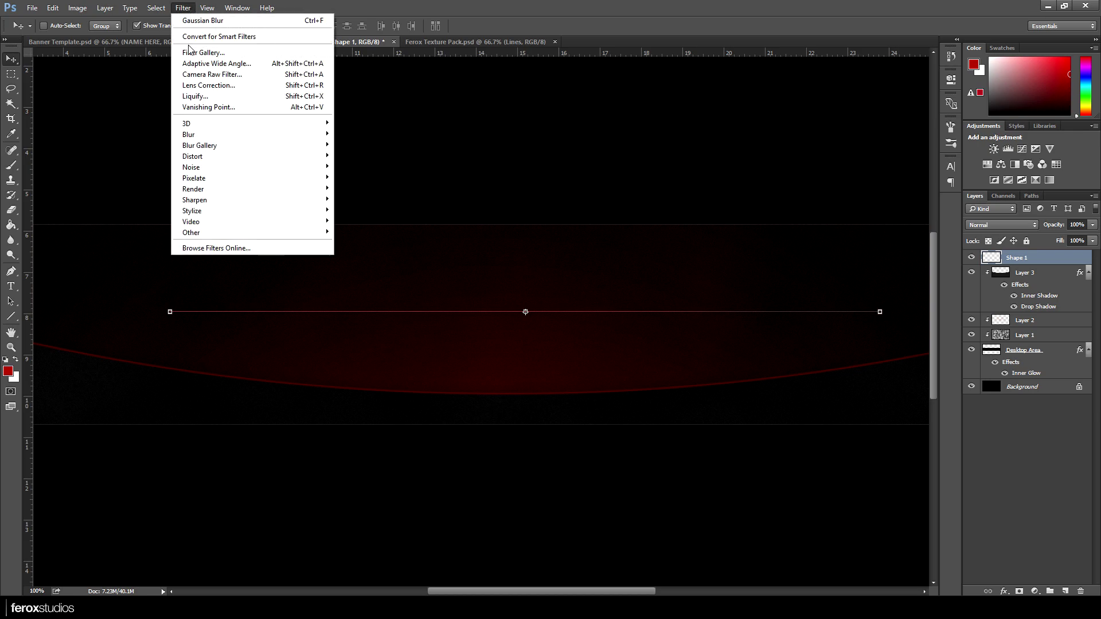
mouse_move(221, 135)
left_click(375, 177)
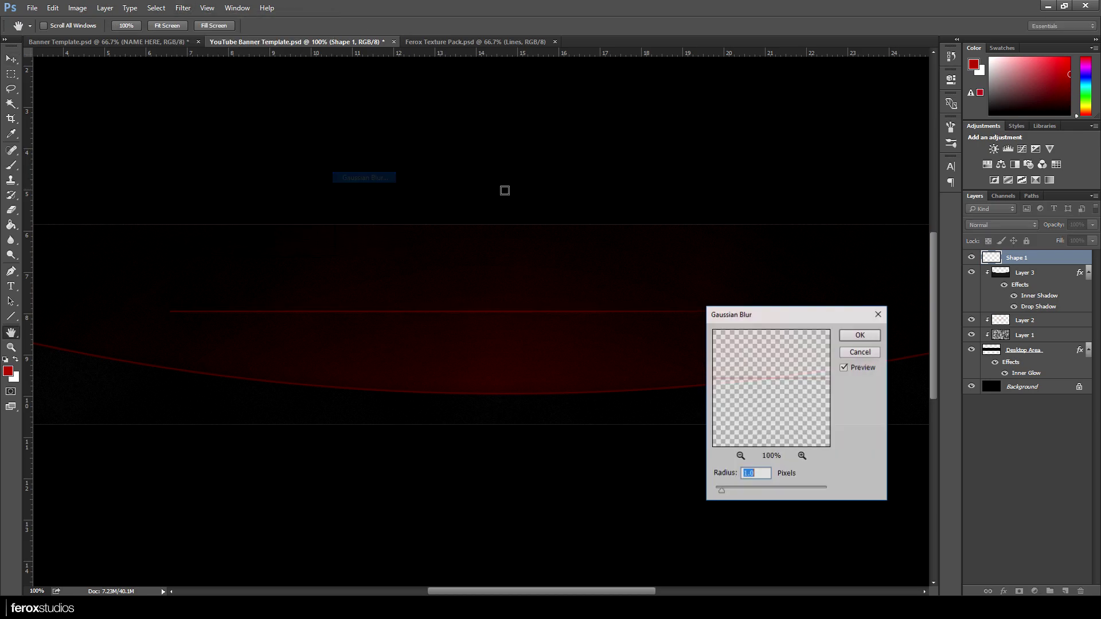
key("v")
left_click(861, 334)
Step: Rotate the blurred line to -45° so it runs diagonally across the banner
left_click_drag(625, 348, 630, 354)
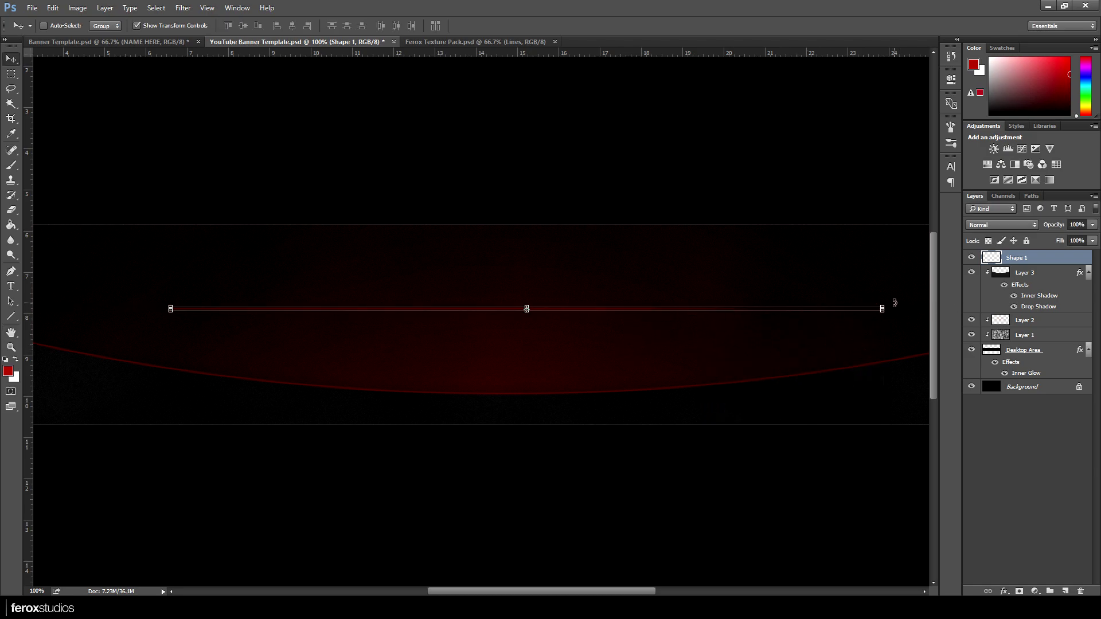
left_click_drag(894, 303, 654, 137)
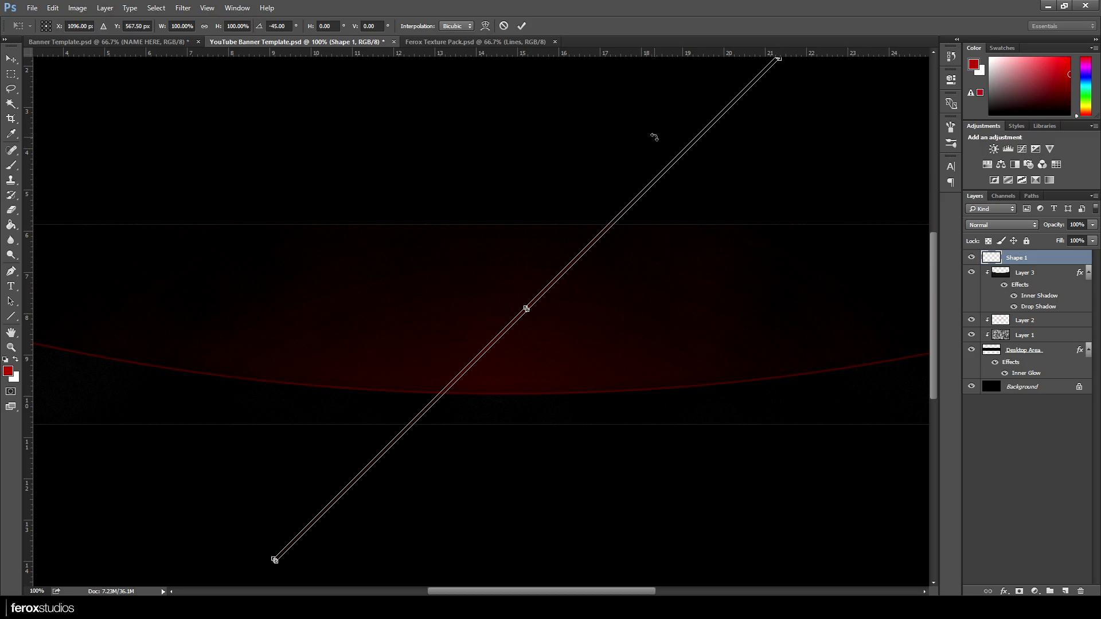
left_click(521, 25)
key("ctrl+minus")
Step: Alt-drag the diagonal line into parallel copies, then duplicate a group of eight across the banner
left_click_drag(494, 445, 451, 427)
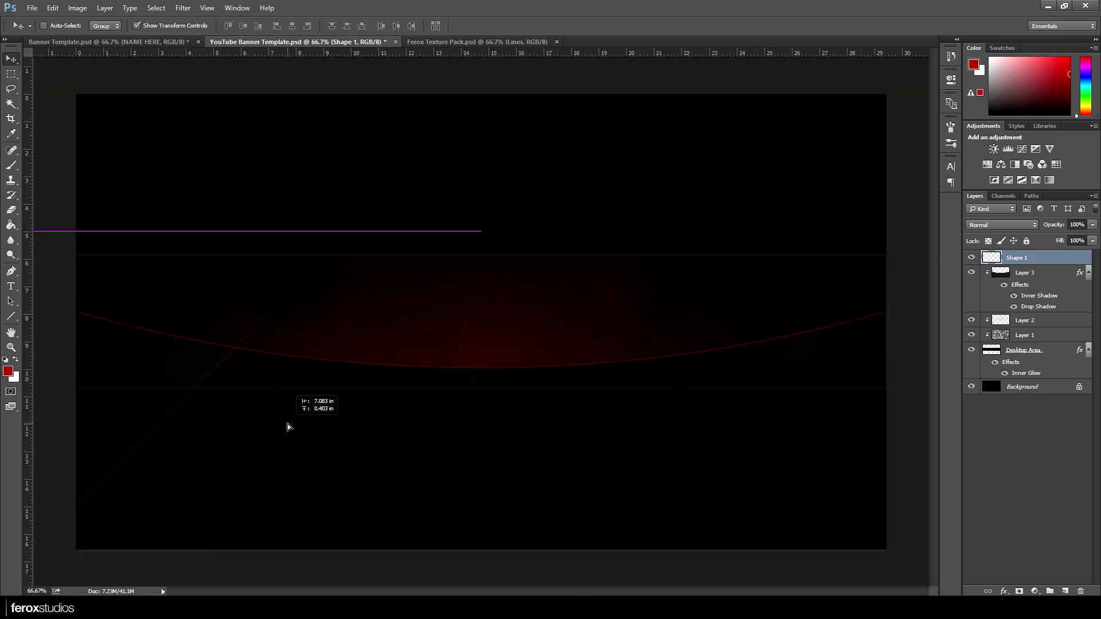
left_click_drag(288, 426, 779, 436)
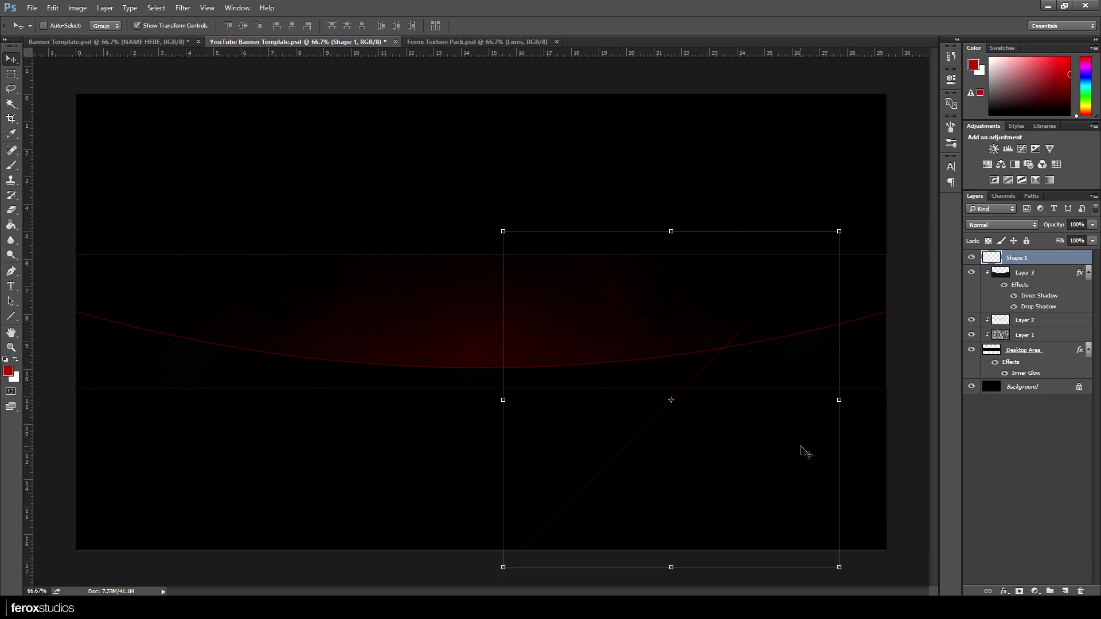
left_click_drag(806, 453, 771, 478)
left_click_drag(771, 477, 647, 455)
left_click_drag(647, 456, 514, 441)
left_click_drag(510, 371, 550, 419)
mouse_move(1026, 376)
left_mouse_down()
mouse_move(1064, 324)
mouse_move(1015, 365)
left_mouse_up()
left_click(1031, 257, "shift")
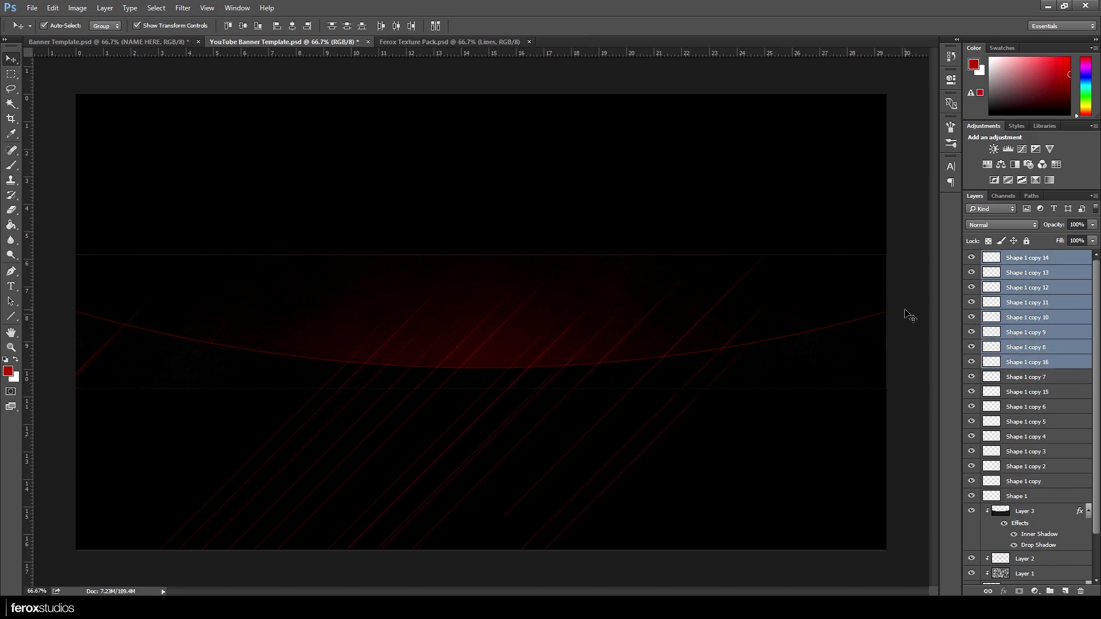
left_click_drag(909, 315, 218, 460)
Step: Select every Shape 1 line layer up to copy 40 and merge them into one layer
left_click(1066, 347)
scroll(1069, 367, "down", 10)
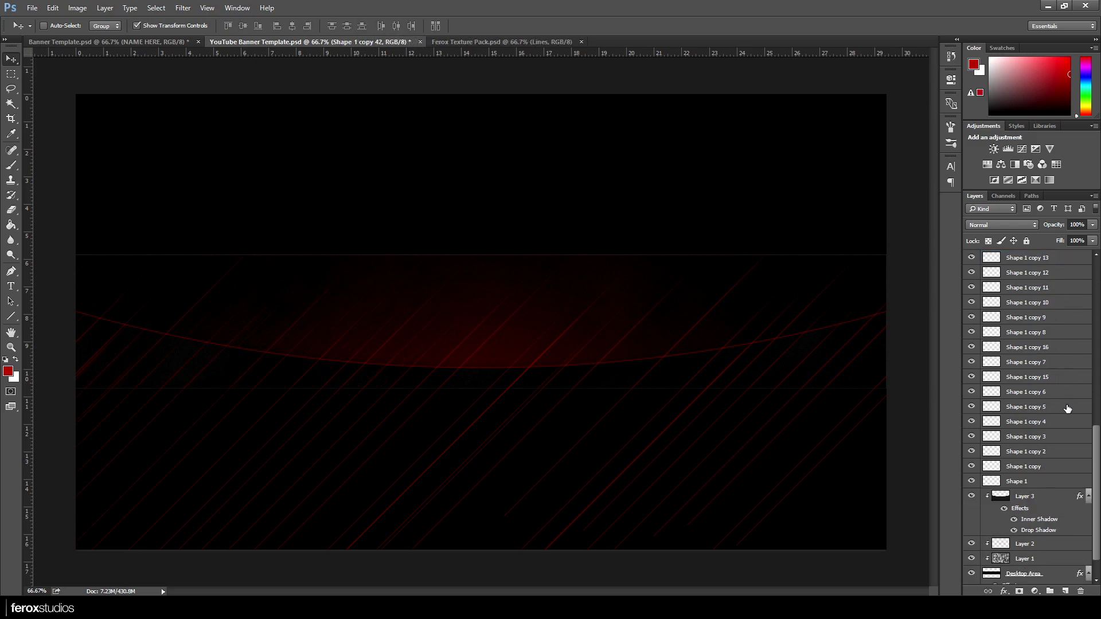
left_click(1036, 485)
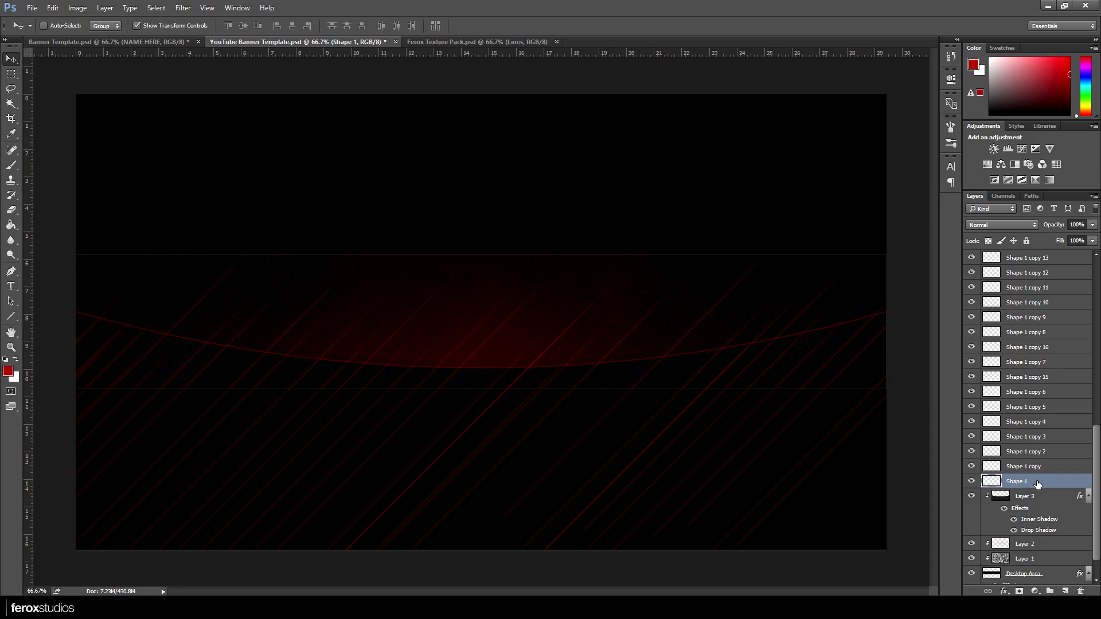
scroll(1039, 477, "up", 10)
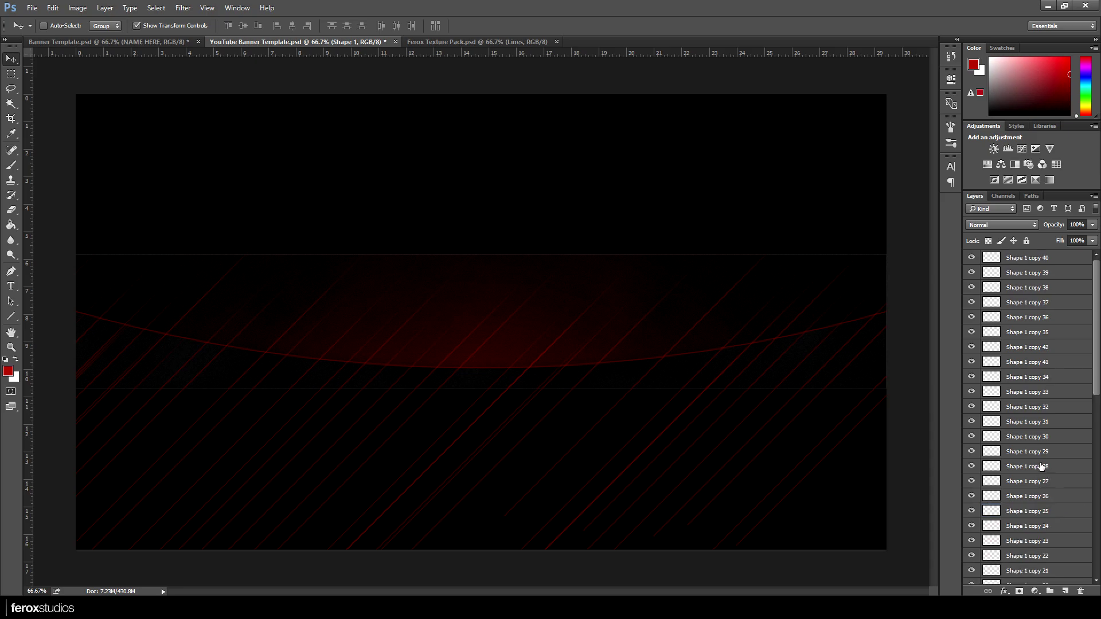
left_click(1034, 258, "shift")
scroll(1056, 344, "down", 10)
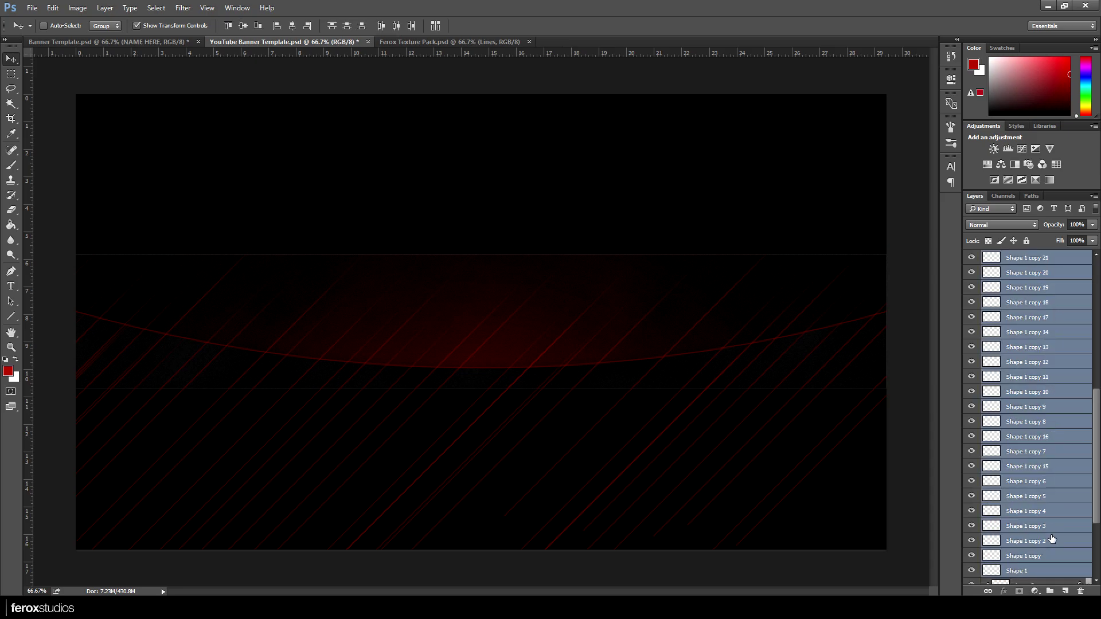
scroll(1052, 304, "down", 3)
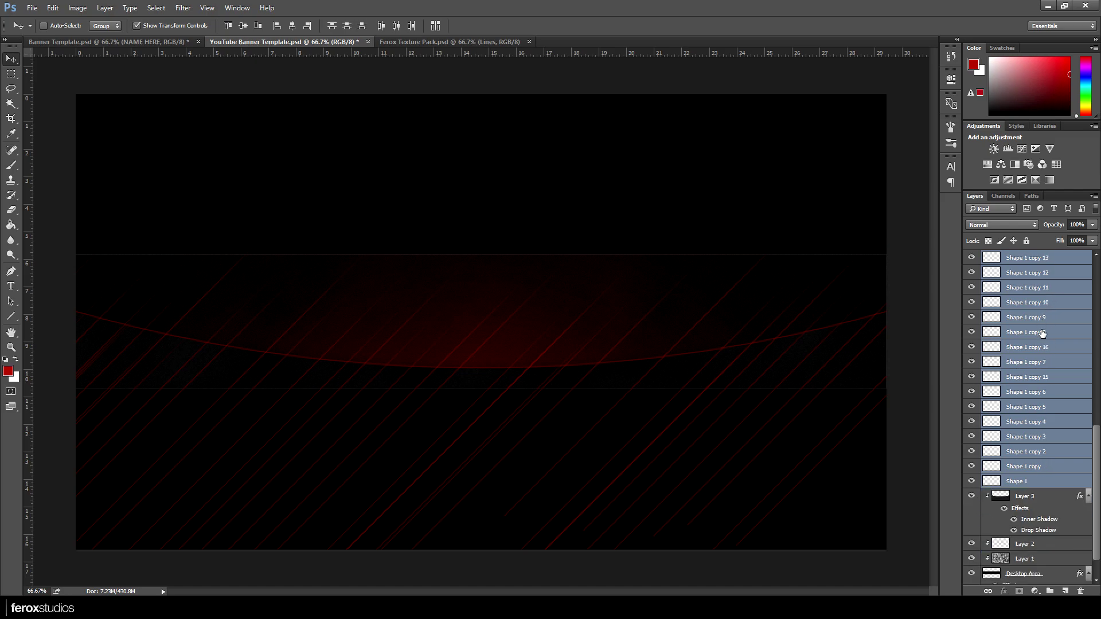
scroll(1016, 467, "up", 10)
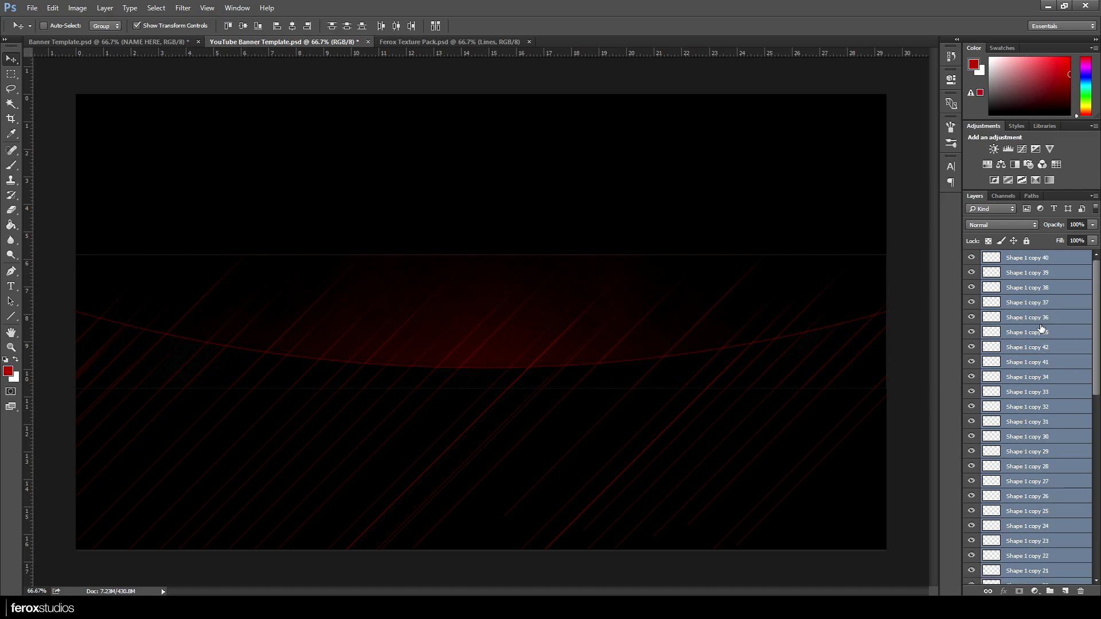
right_click(1033, 261)
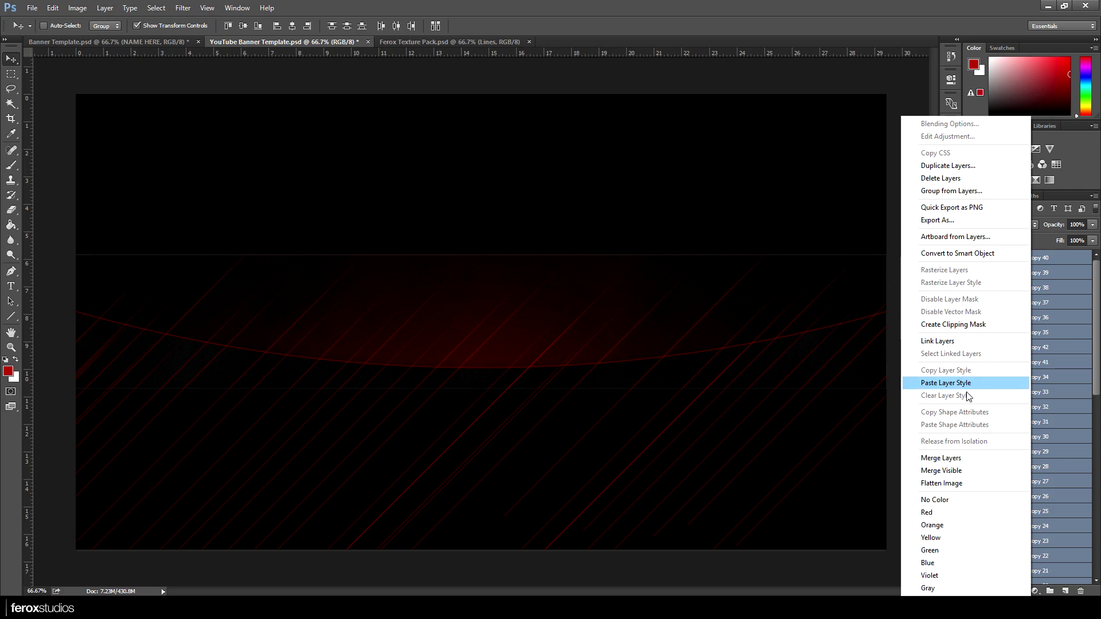
left_click(967, 458)
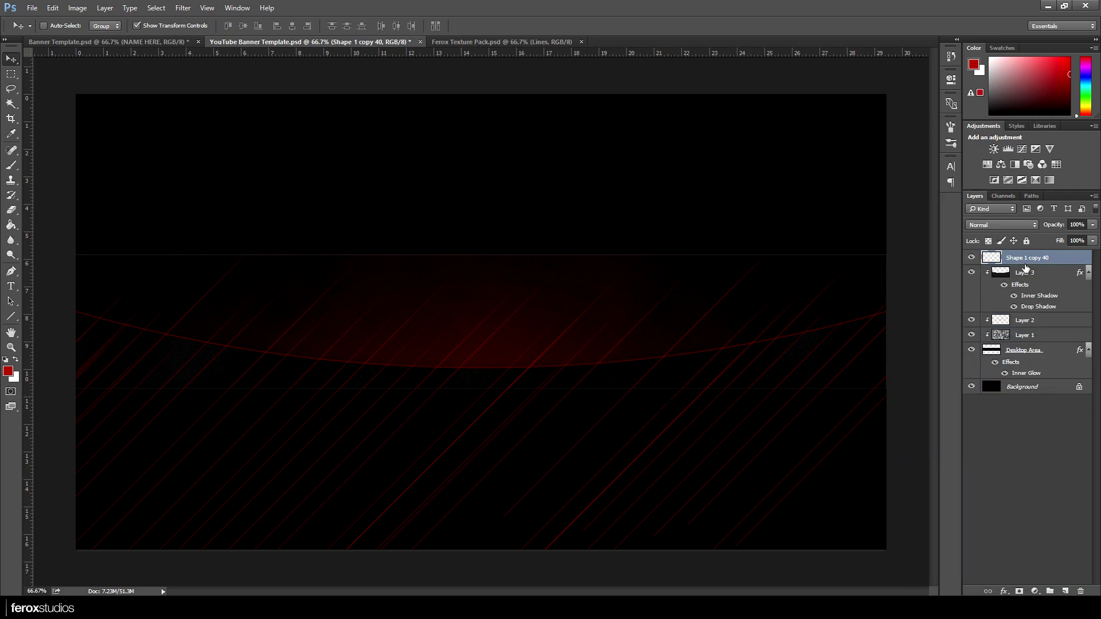
Step: Clip the merged lines to Layer 3, delete the lines within its selection, and deselect
right_click(1019, 265)
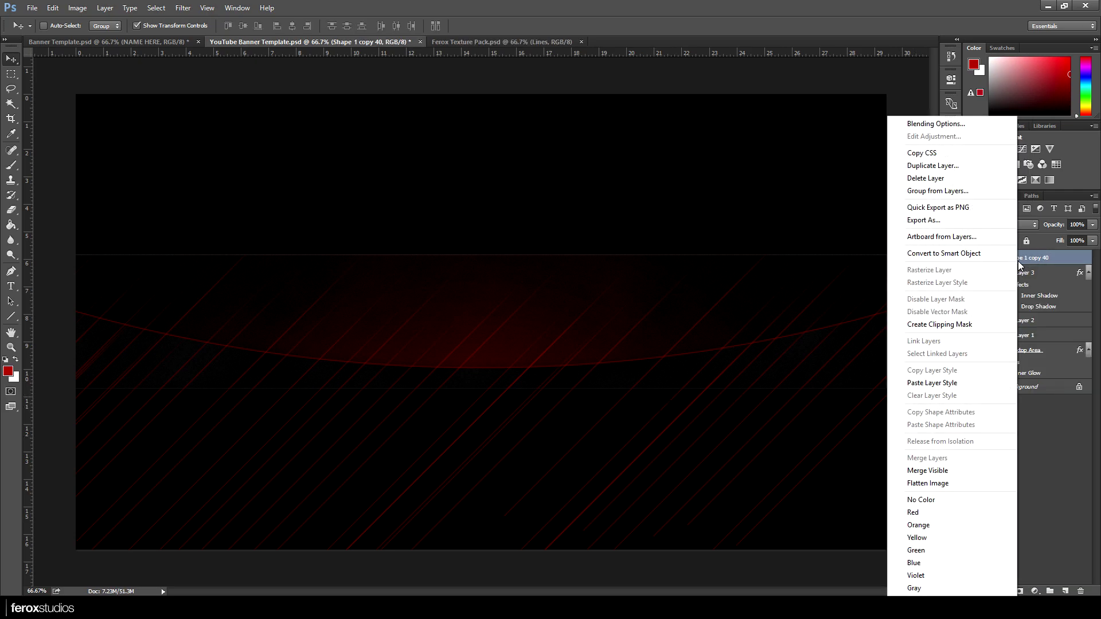
left_click(969, 325)
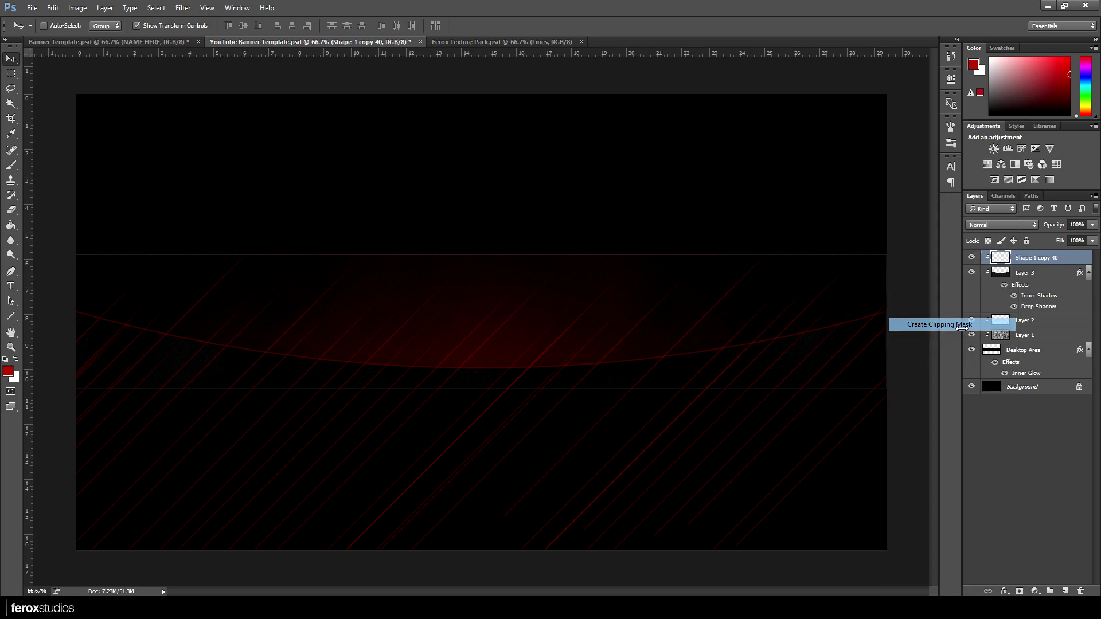
left_click(1003, 275, "ctrl")
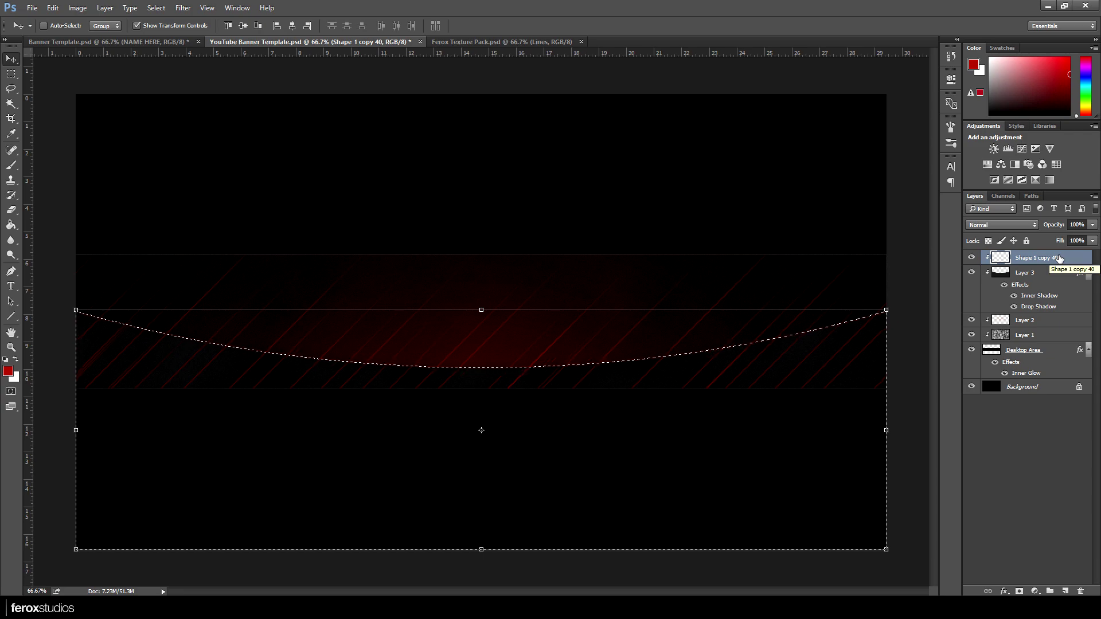
key("Delete")
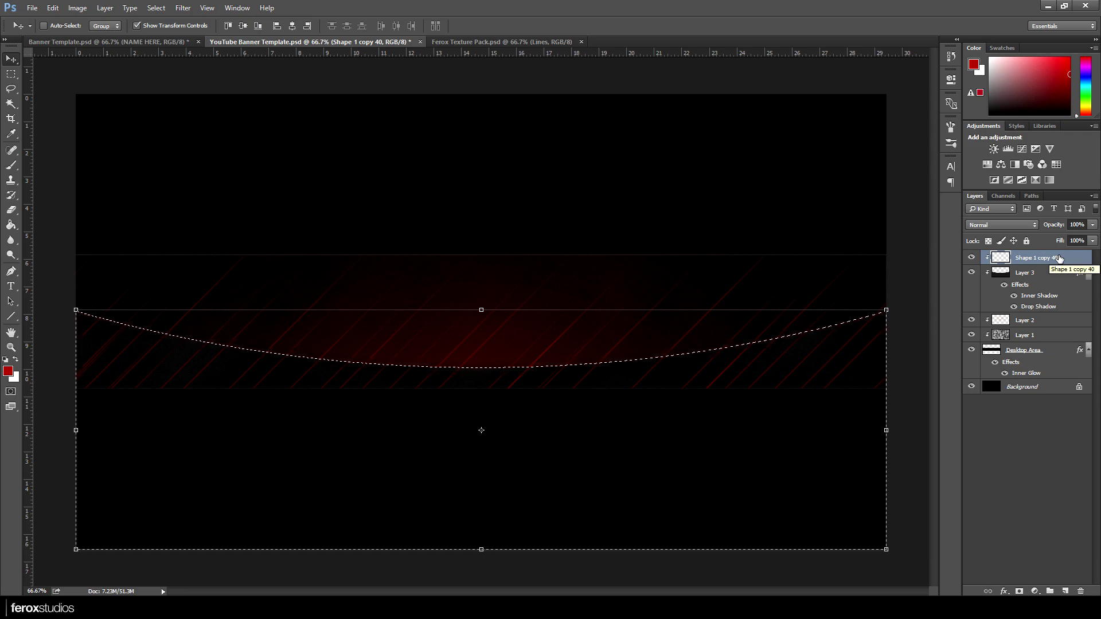
left_click(156, 7)
left_click(172, 32)
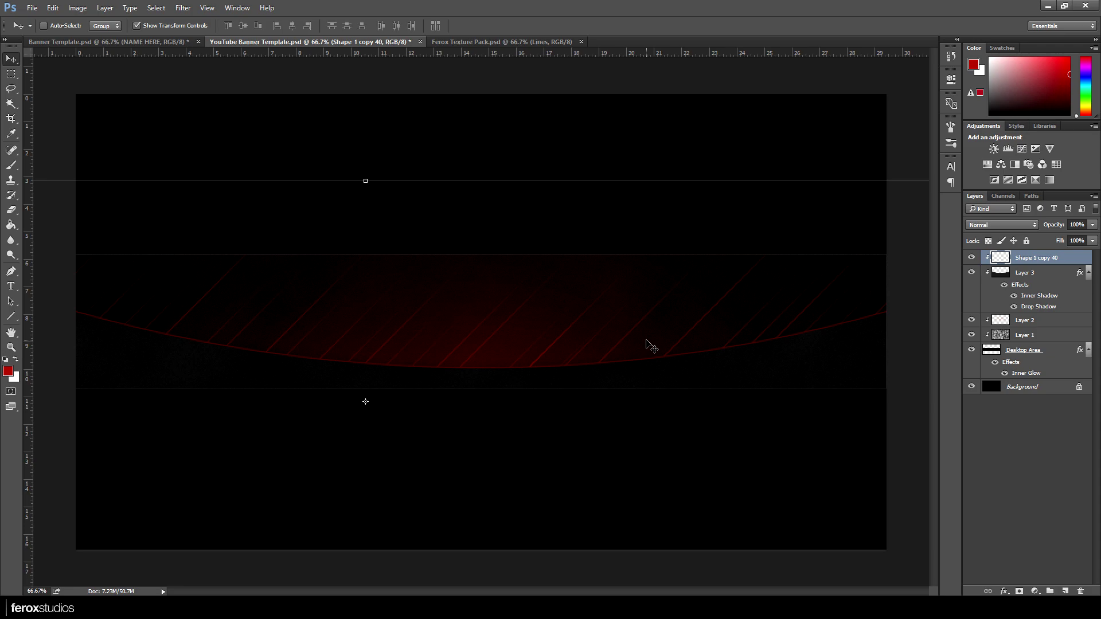
Step: Add a white YOUR NAME text layer over the red glow
left_click(11, 286)
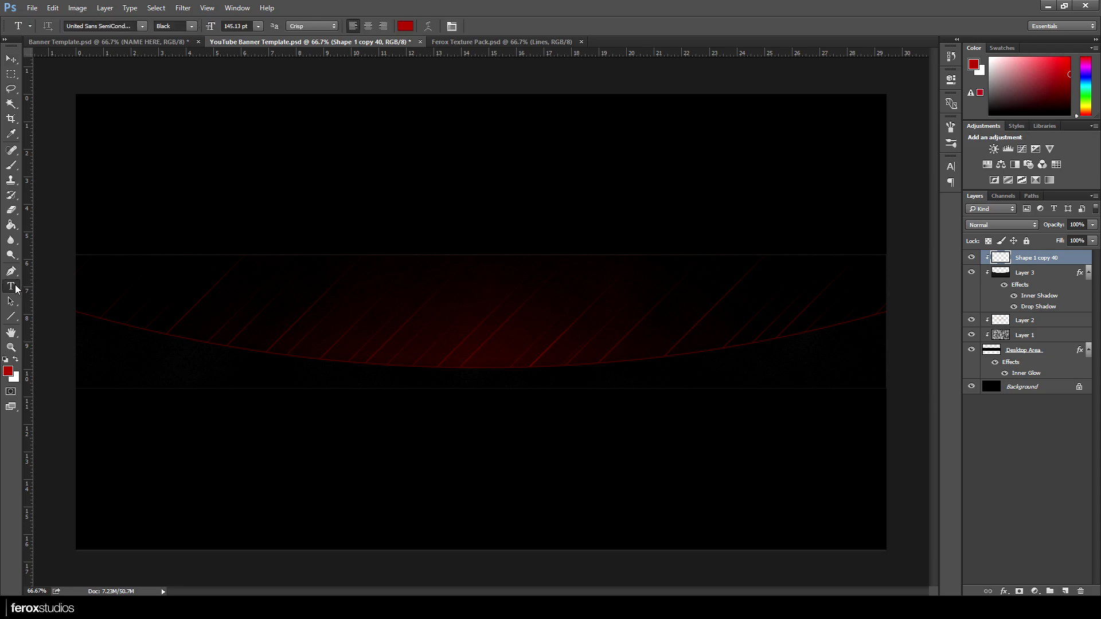
left_click(342, 311)
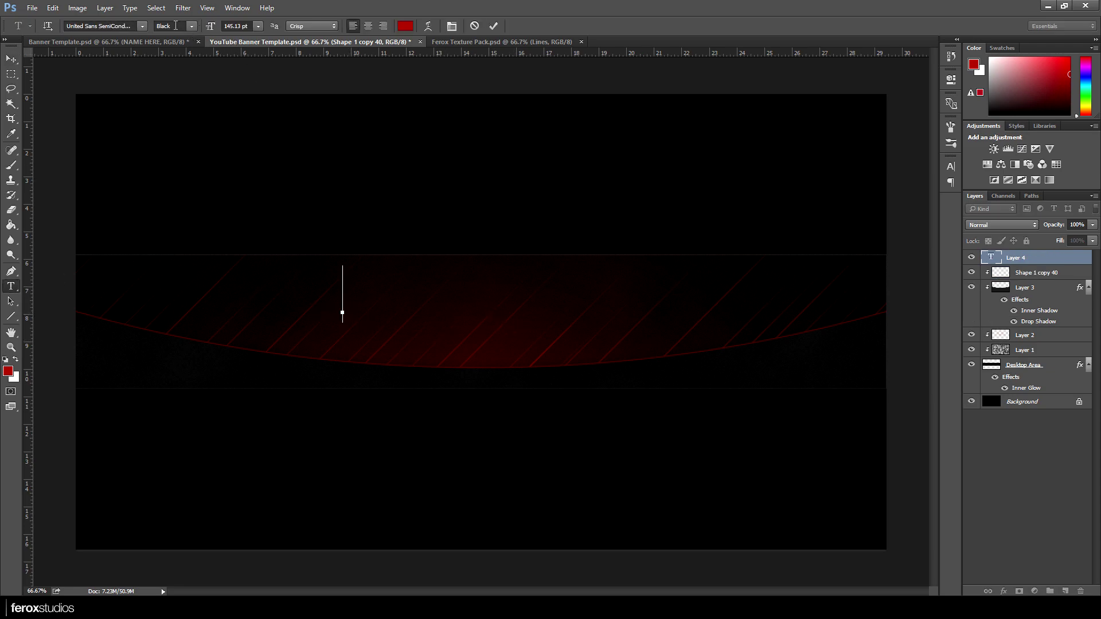
type("YOUR ")
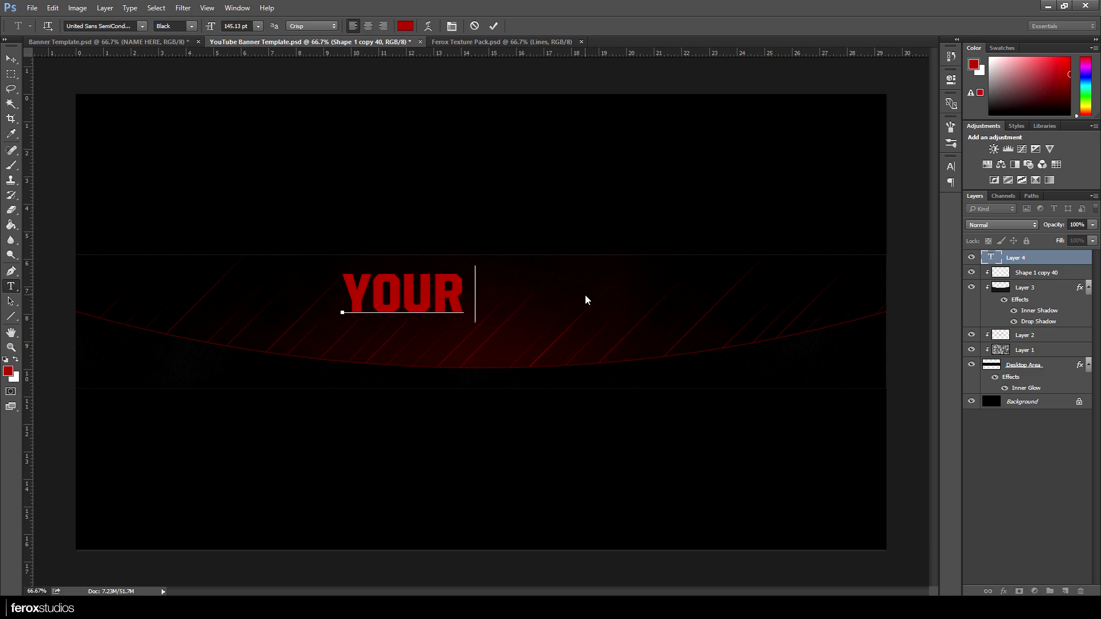
type("NAME")
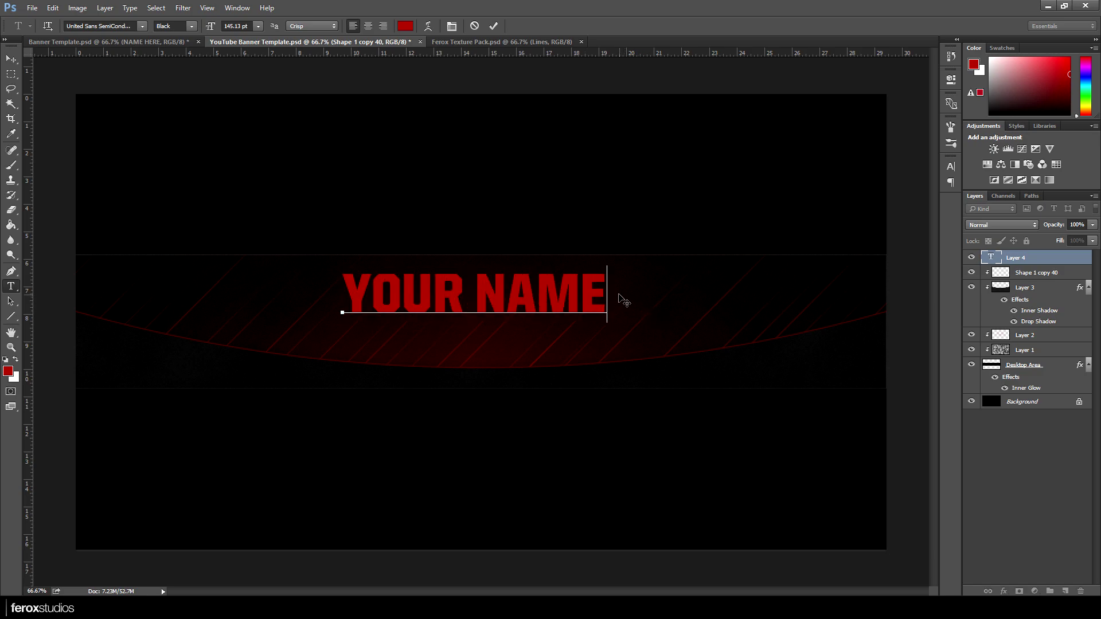
key("Return")
key("BackSpace")
left_click_drag(520, 350, 634, 315)
key("ctrl+a")
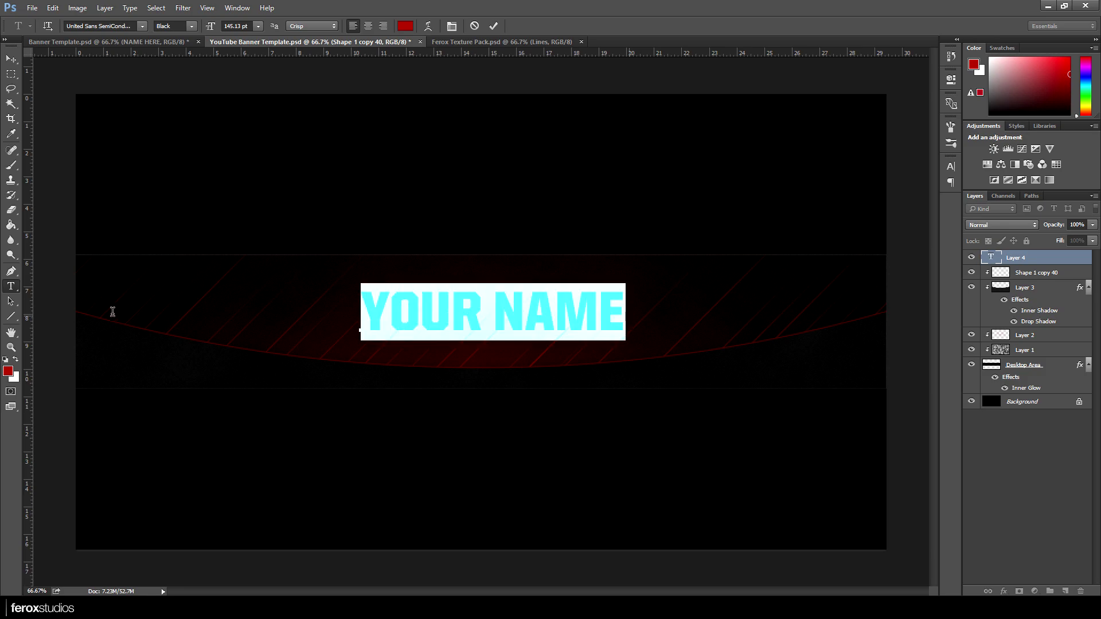
left_click(16, 359)
left_click(493, 26)
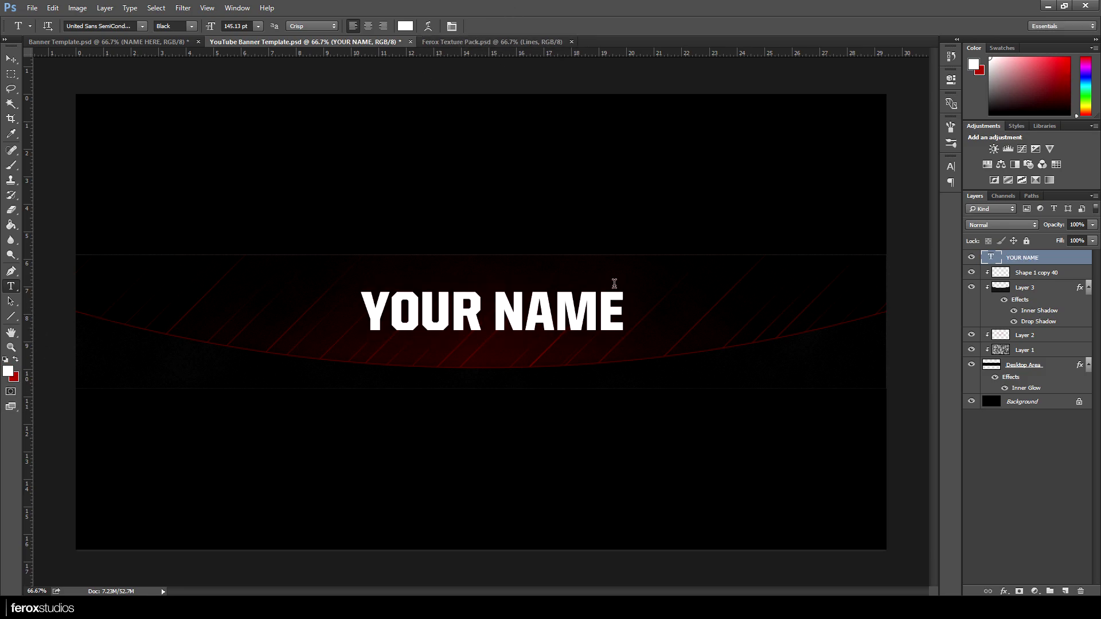
key("v")
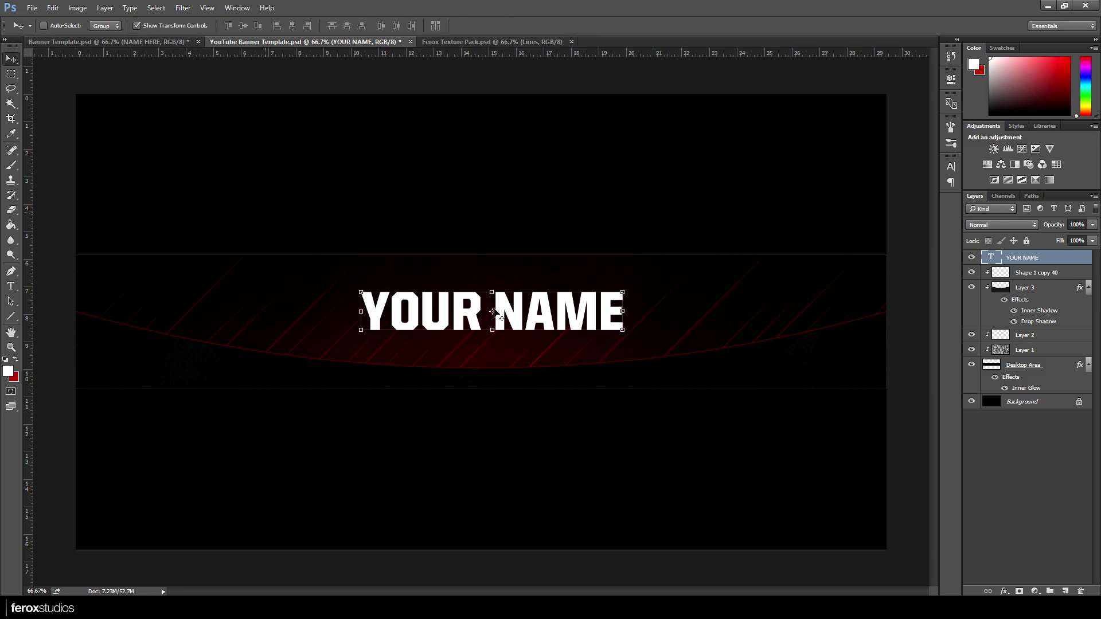
Step: Resize YOUR NAME to 125 pt and centre it on the guides
double_click(990, 258)
left_click(238, 26)
type("1")
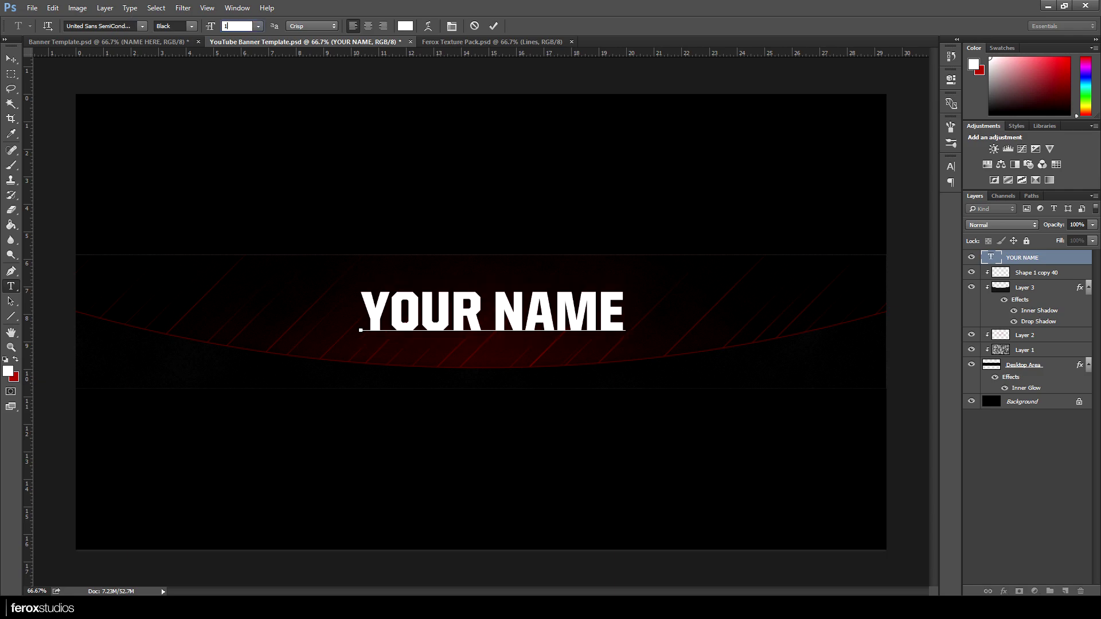
type("25")
key("Return")
left_click(494, 26)
key("v")
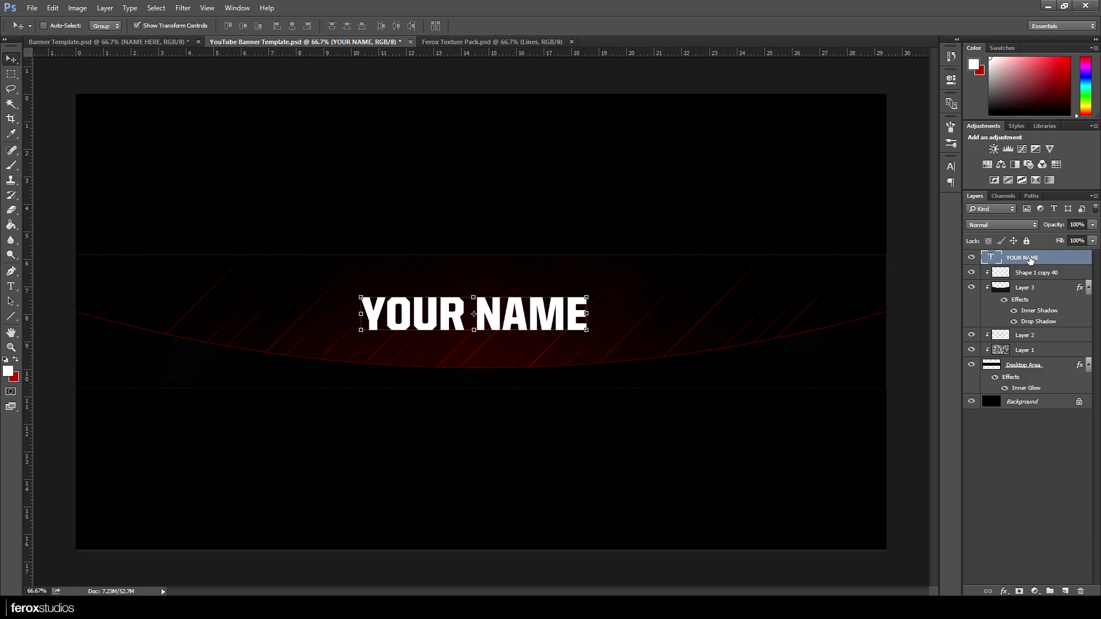
left_click_drag(653, 320, 685, 311)
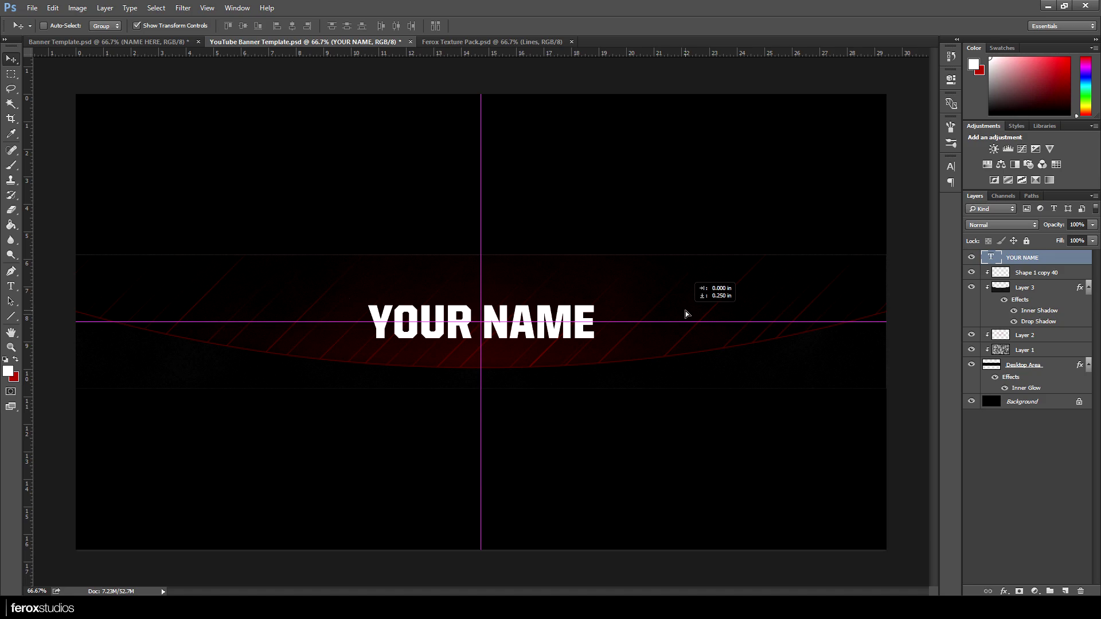
mouse_move(686, 311)
left_mouse_down()
mouse_move(692, 324)
mouse_move(693, 310)
left_mouse_up()
key("z")
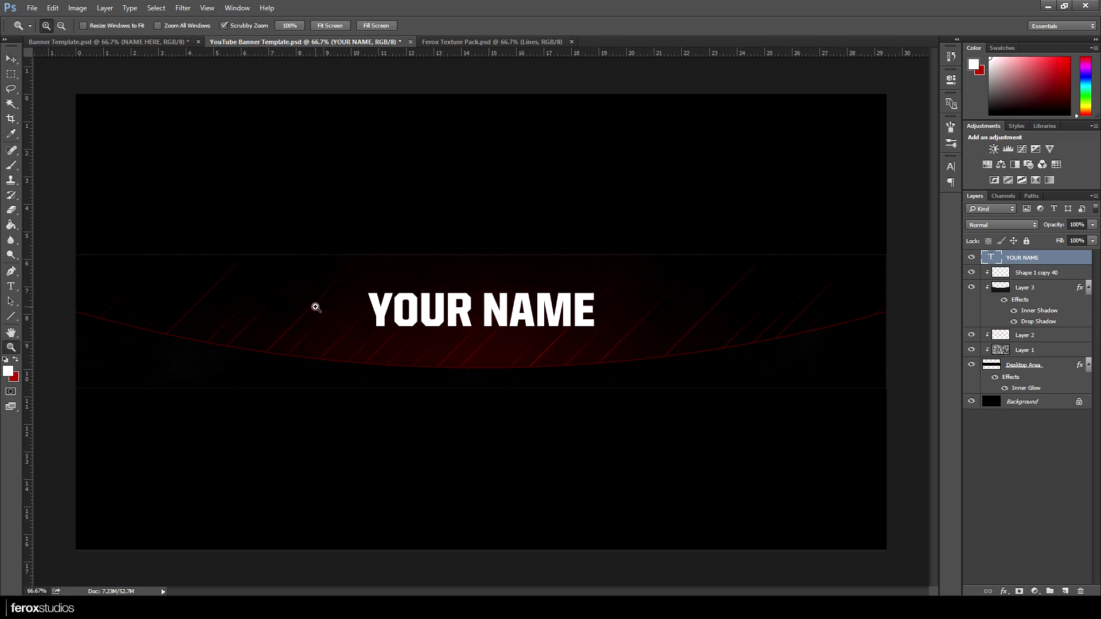
Step: Give YOUR NAME a reversed Foreground to Transparent gradient overlay at 25% opacity
double_click(1055, 259)
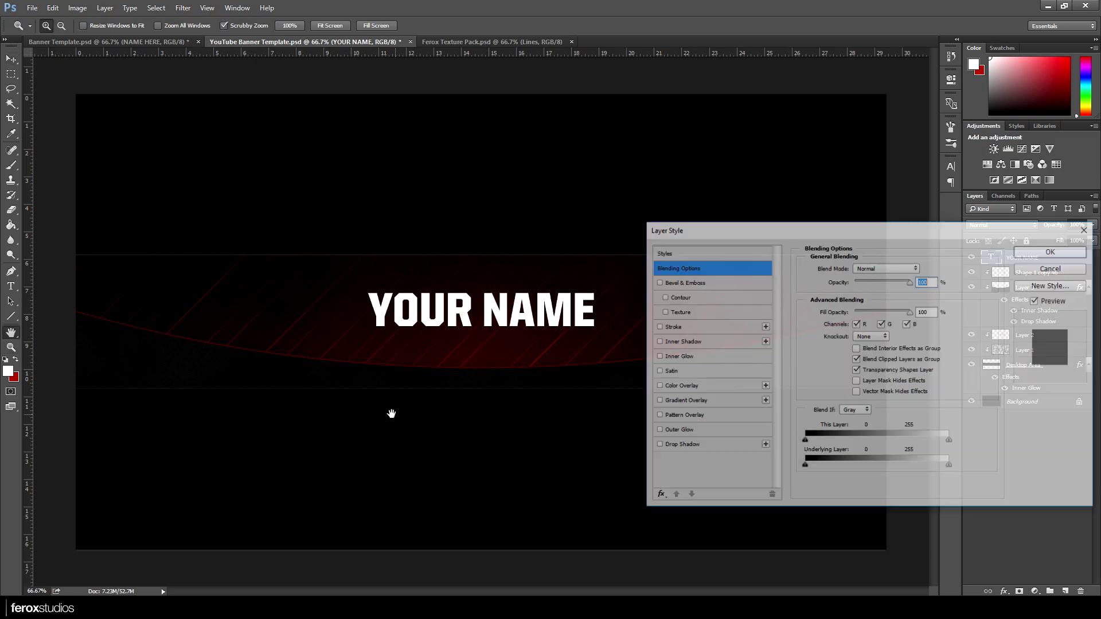
left_click(698, 405)
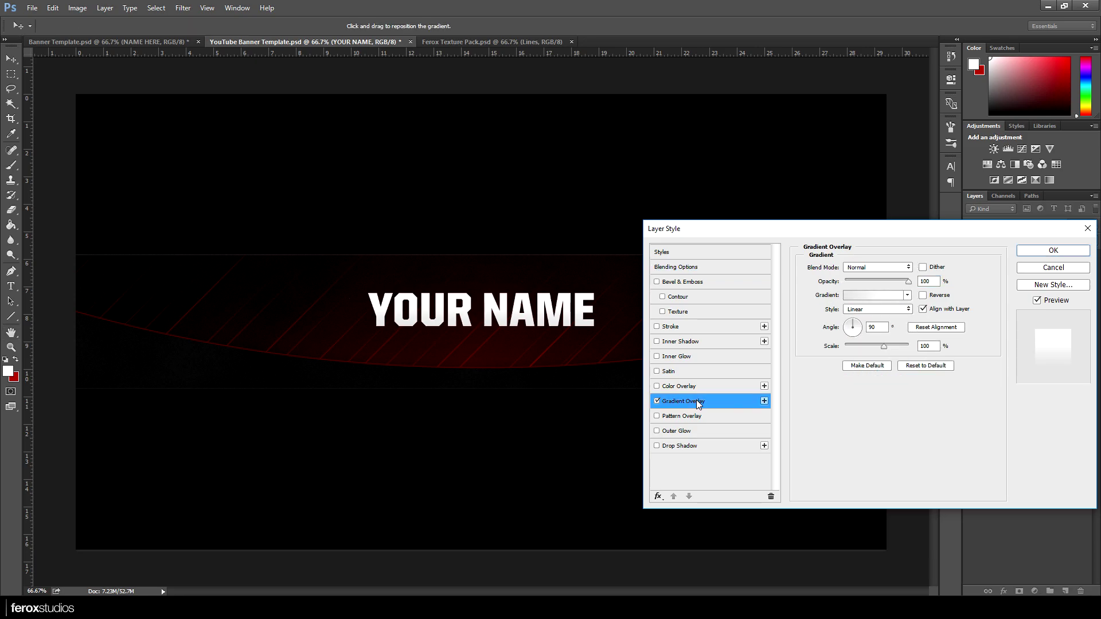
left_click(1073, 268)
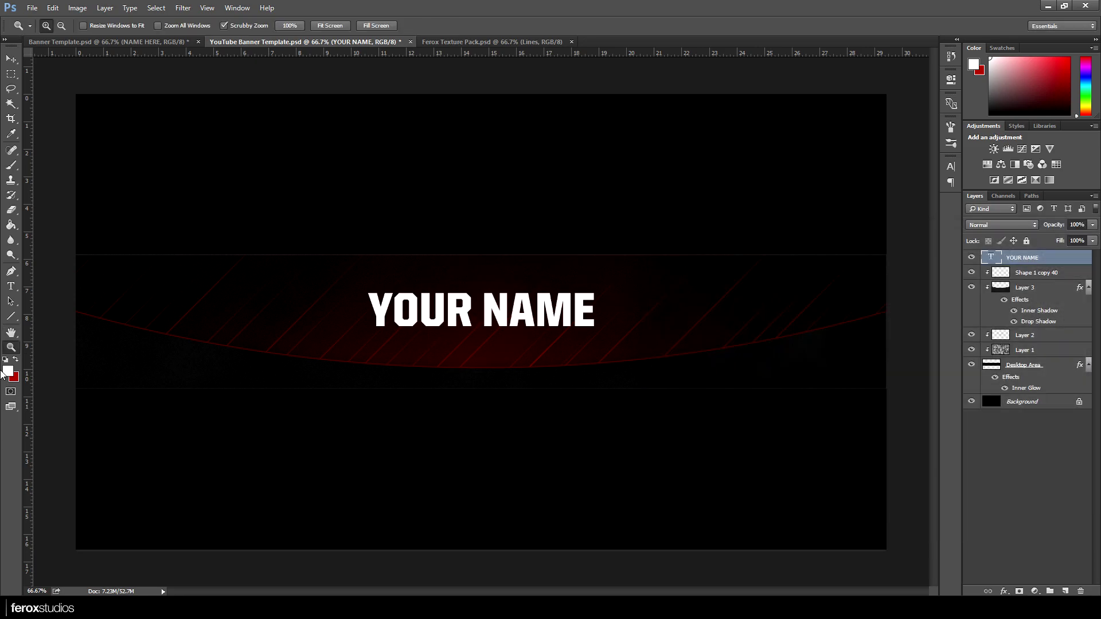
left_click(6, 360)
double_click(1054, 257)
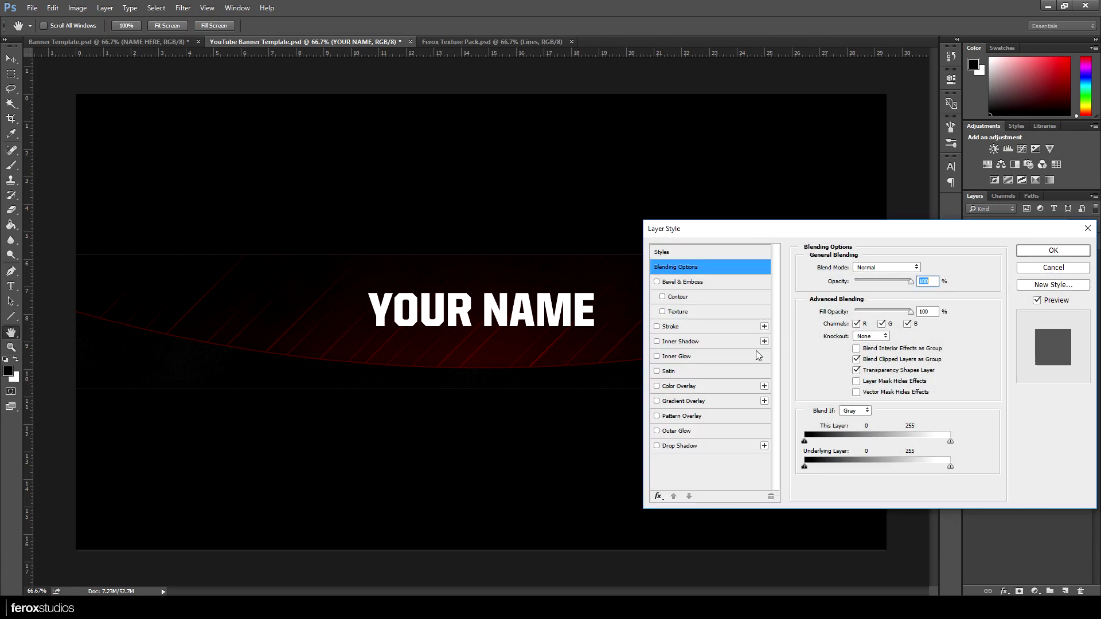
left_click(690, 401)
left_click(868, 294)
left_click(464, 148)
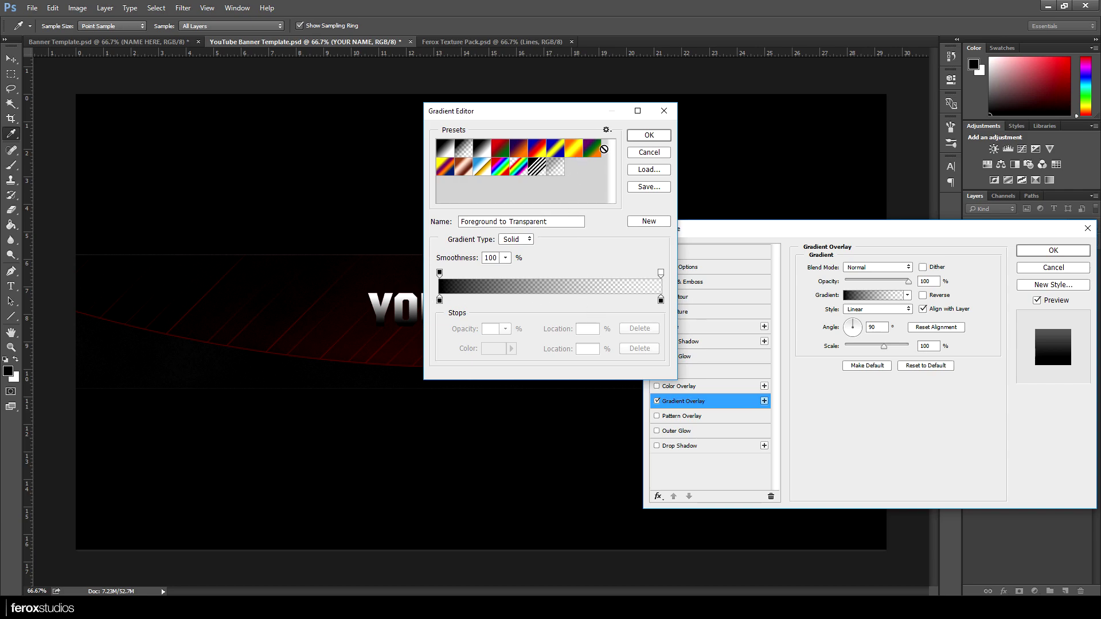
left_click(656, 136)
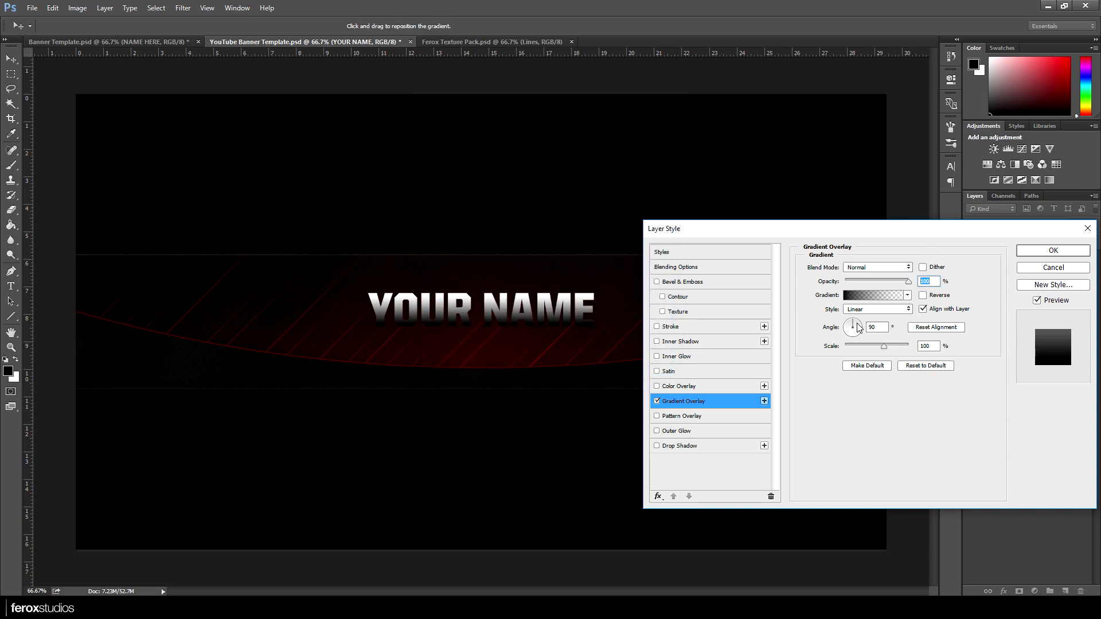
left_click(923, 295)
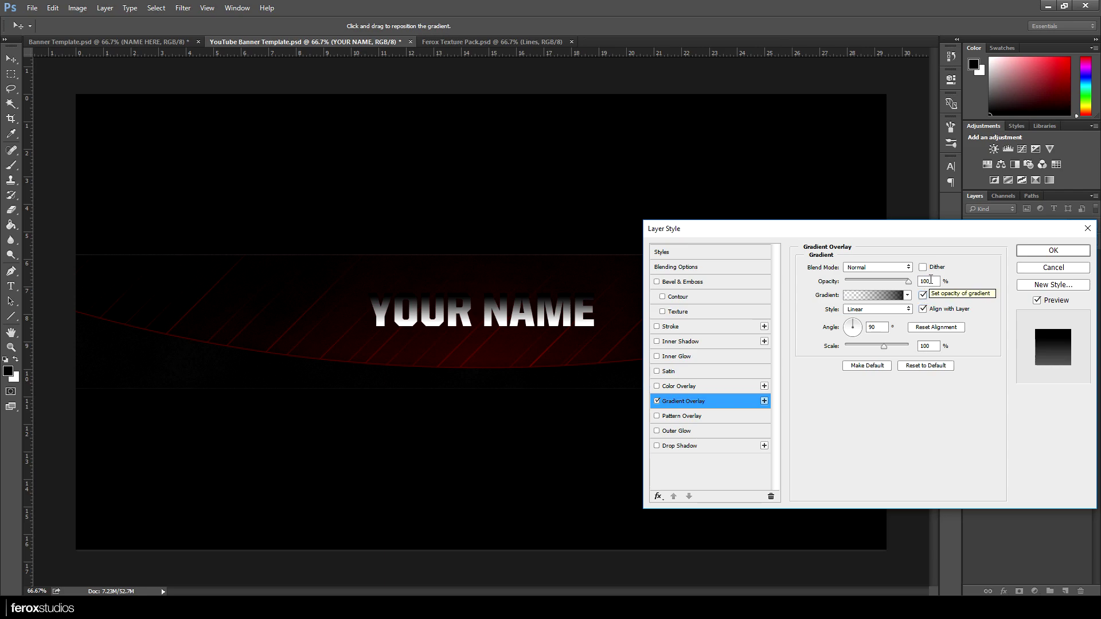
type("25")
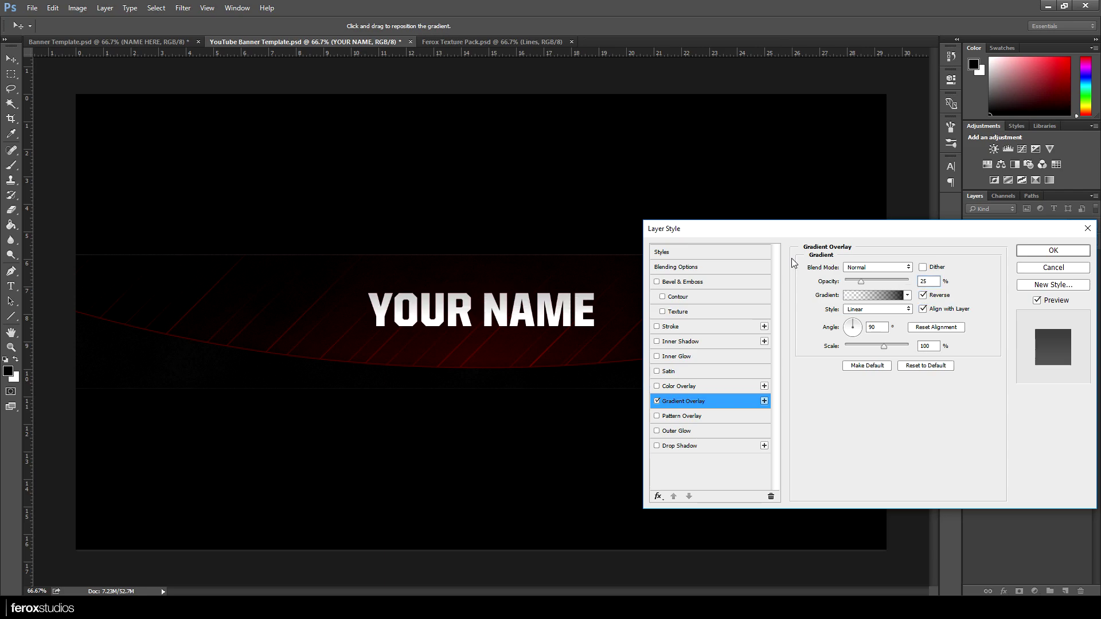
left_click(1052, 251)
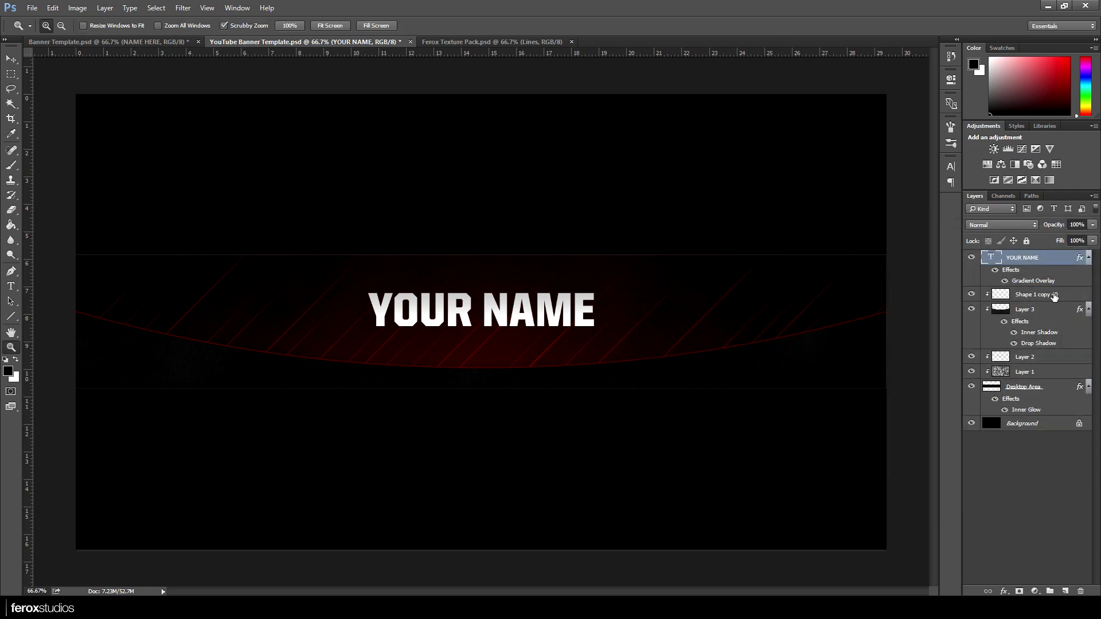
Step: Add a drop shadow to YOUR NAME with size 15, angle 90 and 40% opacity
double_click(1057, 258)
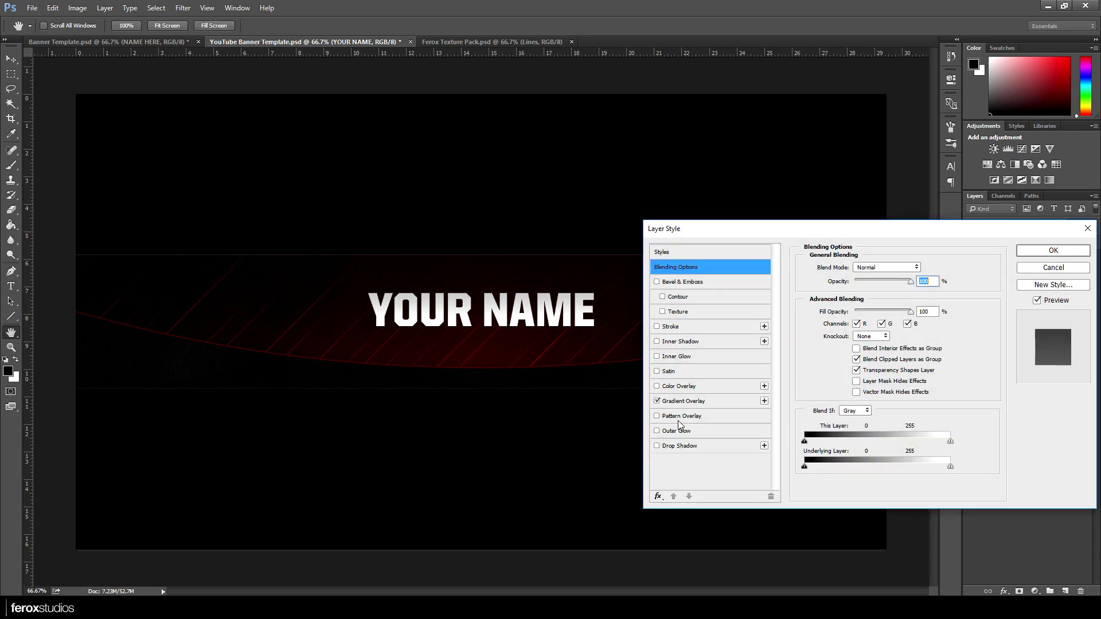
left_click(695, 446)
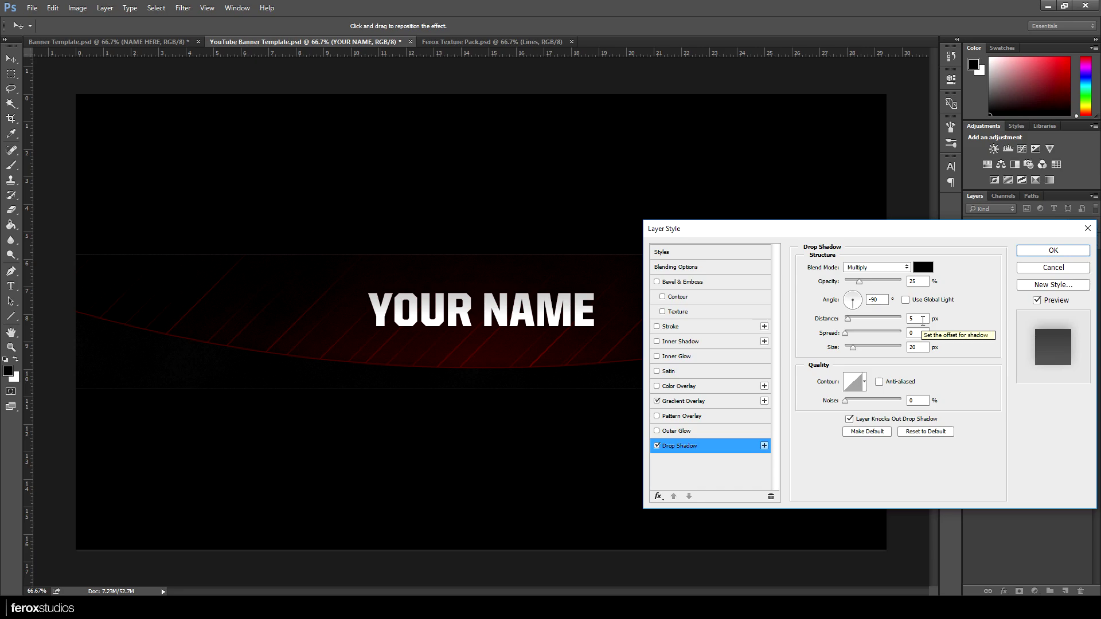
double_click(916, 346)
type("15")
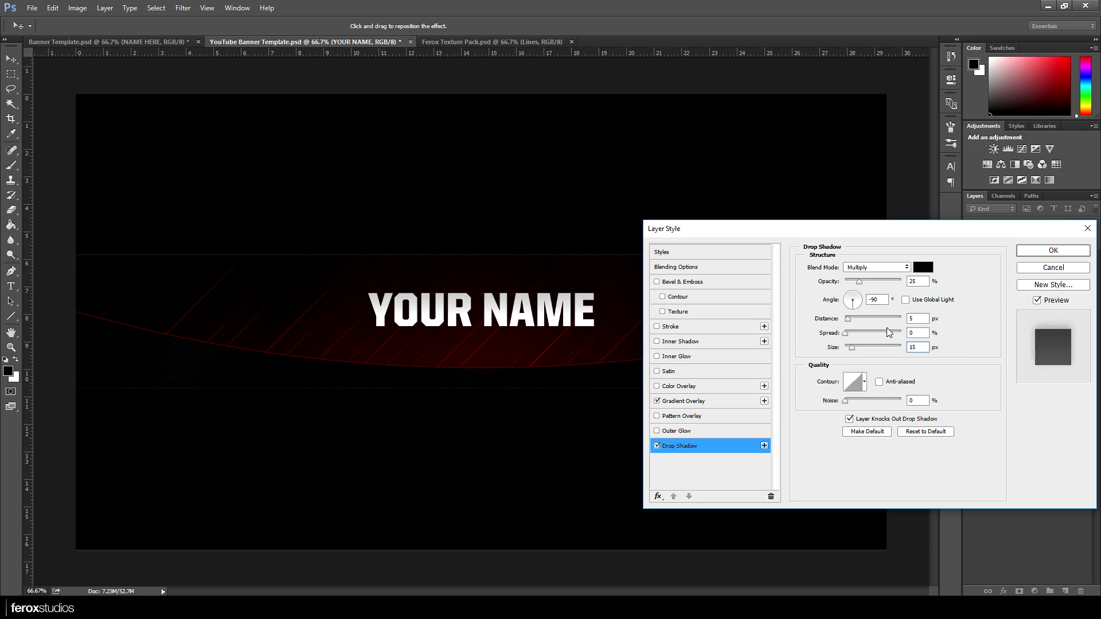
double_click(916, 281)
type("50")
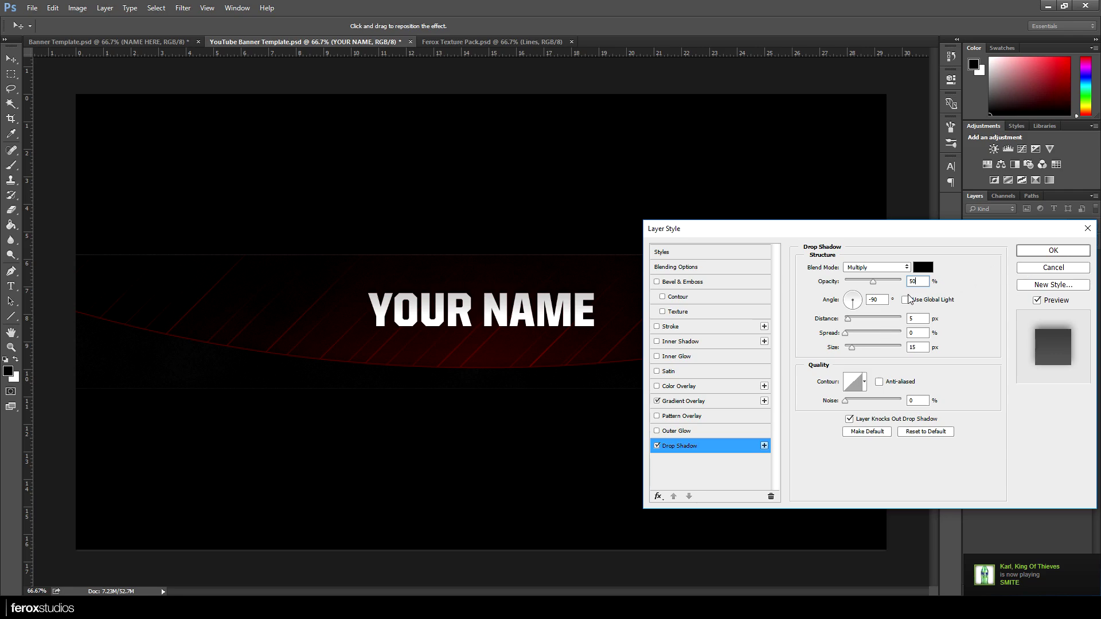
left_click_drag(854, 307, 851, 258)
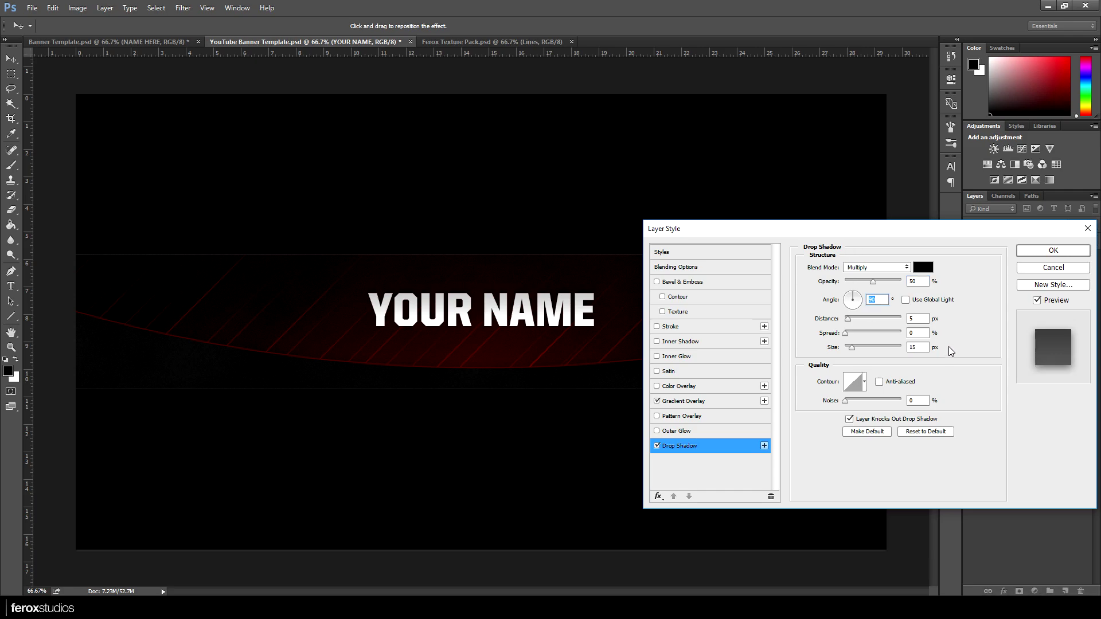
left_click(918, 281)
type("40")
key("Return")
key("z")
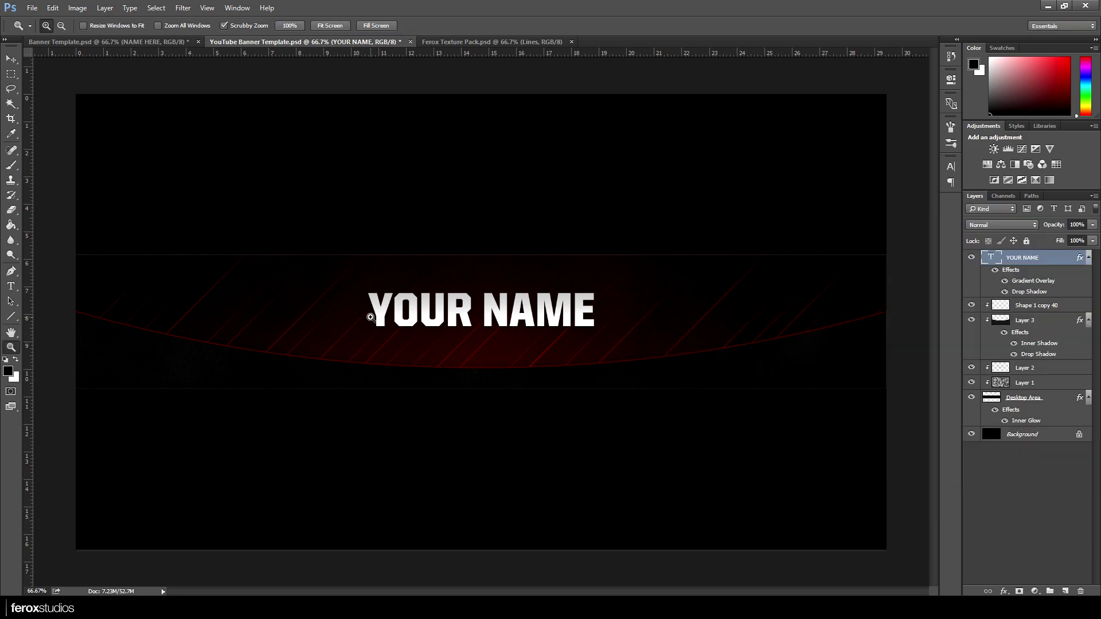
Step: Lower Layer 1 to 8% opacity and draw a small rectangle below YOUR NAME
left_click(1025, 382)
left_click(1058, 223)
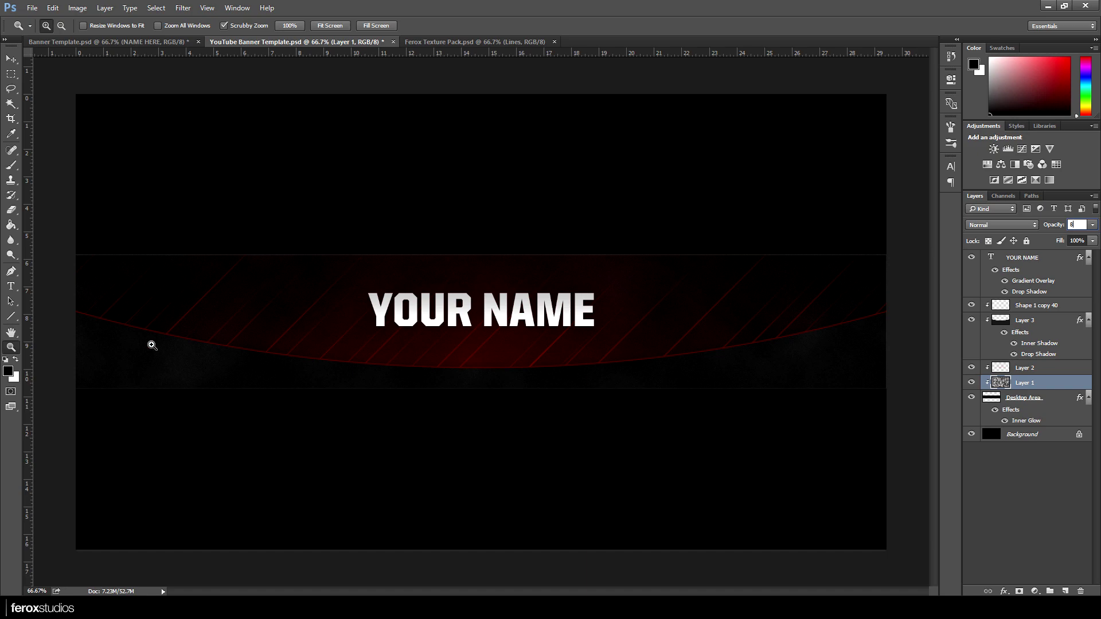
left_click(12, 318)
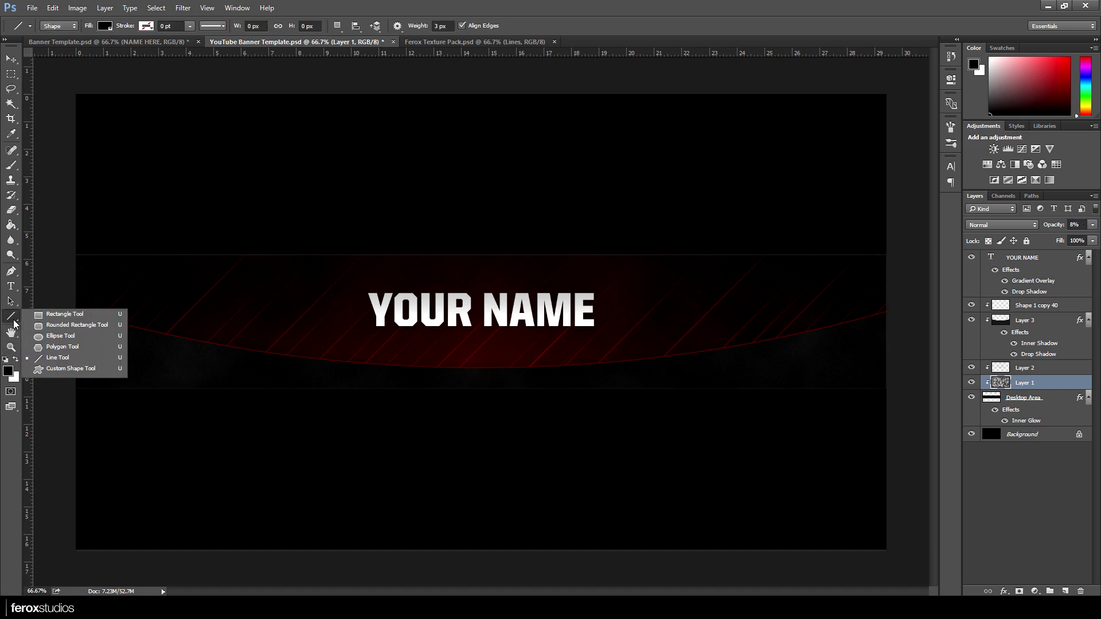
left_click(66, 314)
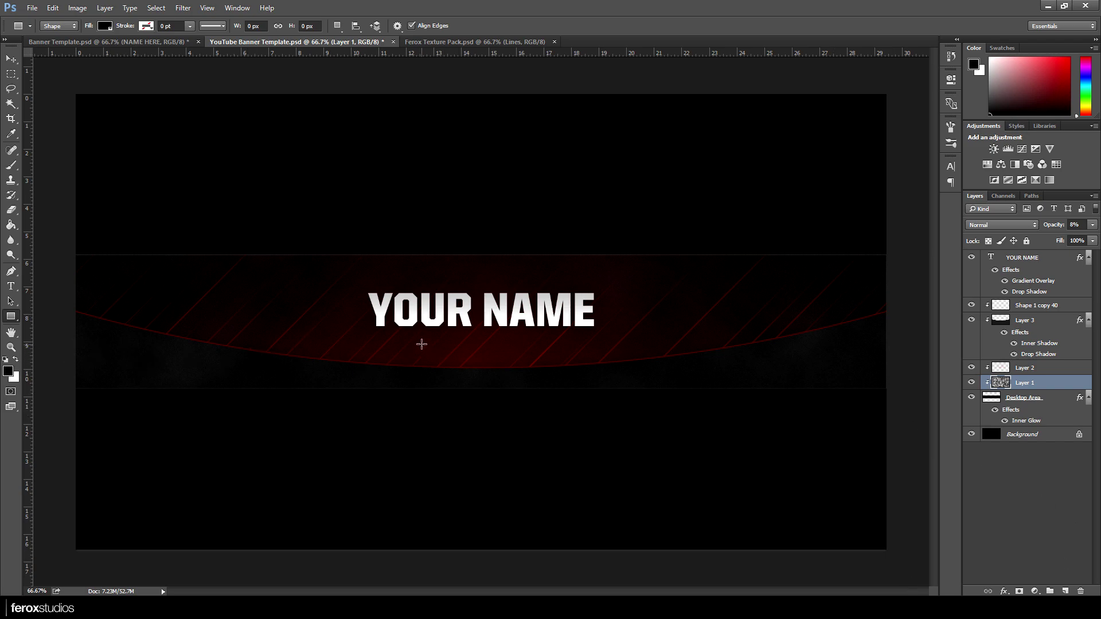
left_click_drag(422, 339, 504, 355)
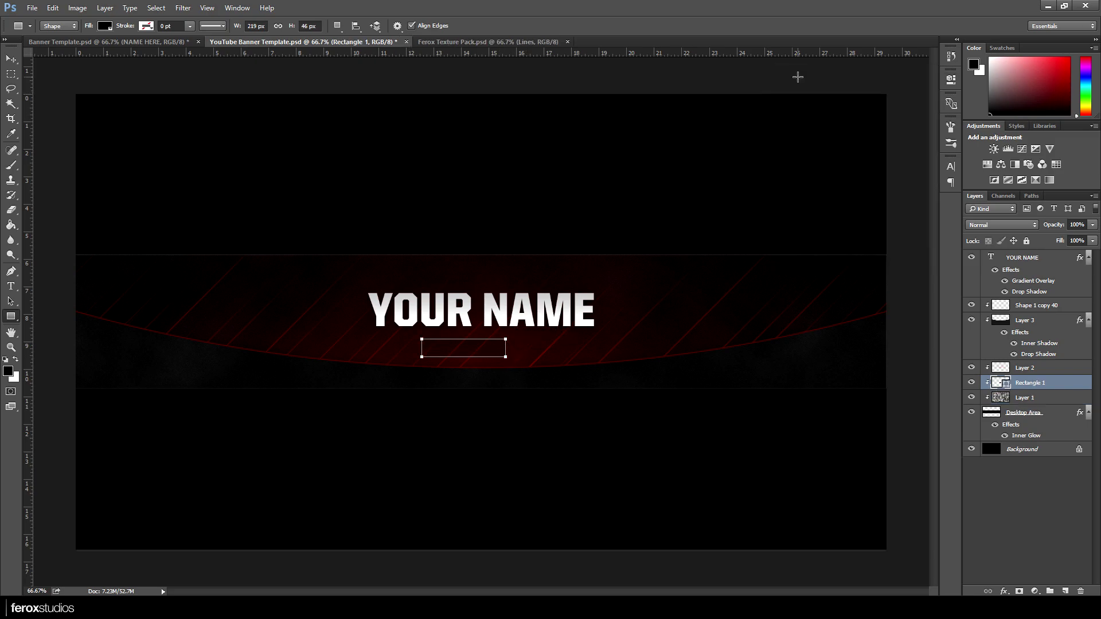
Step: Move Rectangle 1 to the top of the stack, centre it under the title, set 50% opacity
left_click(11, 58)
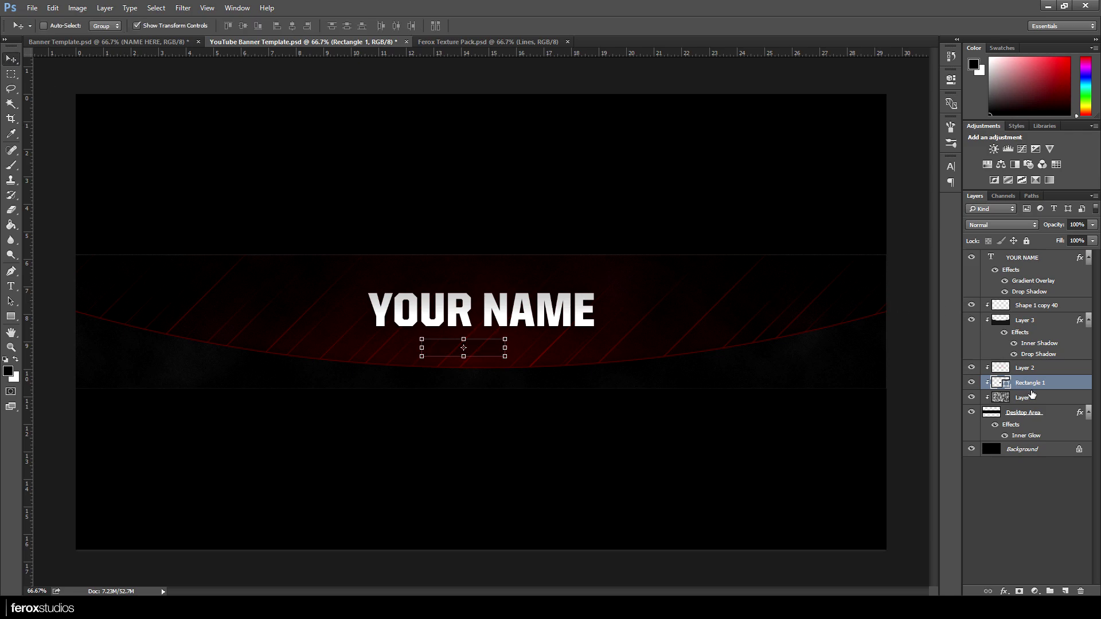
left_click_drag(1030, 383, 1030, 256)
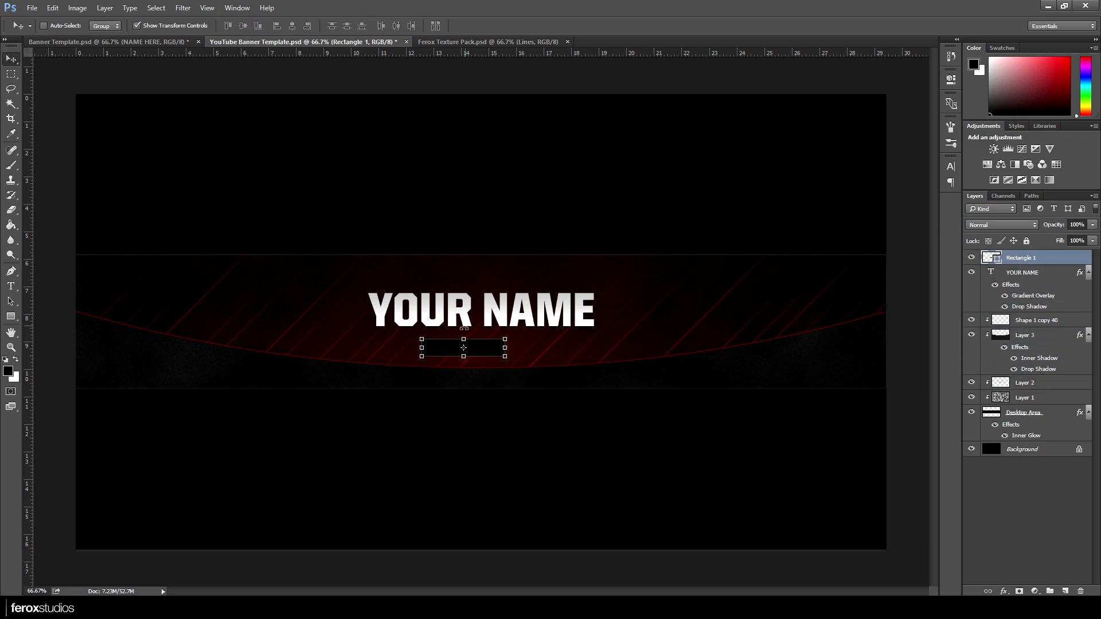
left_click_drag(572, 359, 589, 356)
key("z")
left_click(590, 356)
left_click(1047, 224)
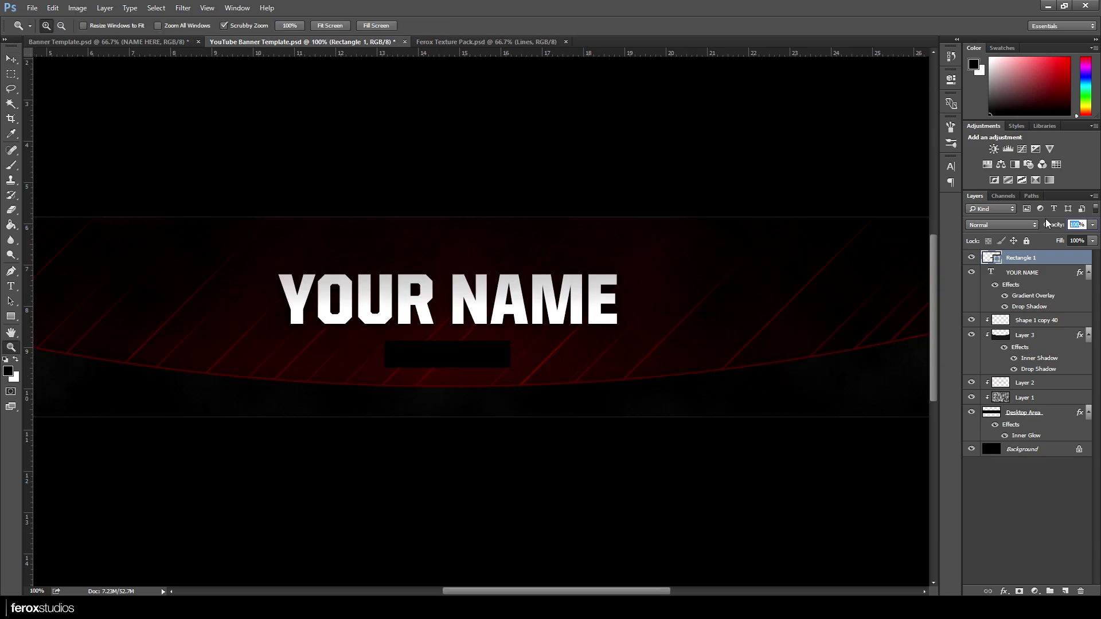
type("50")
key("Return")
Step: Type a white YOUR NAME label, place it in the dark box and enlarge it with Free Transform
key("t")
left_click(595, 365)
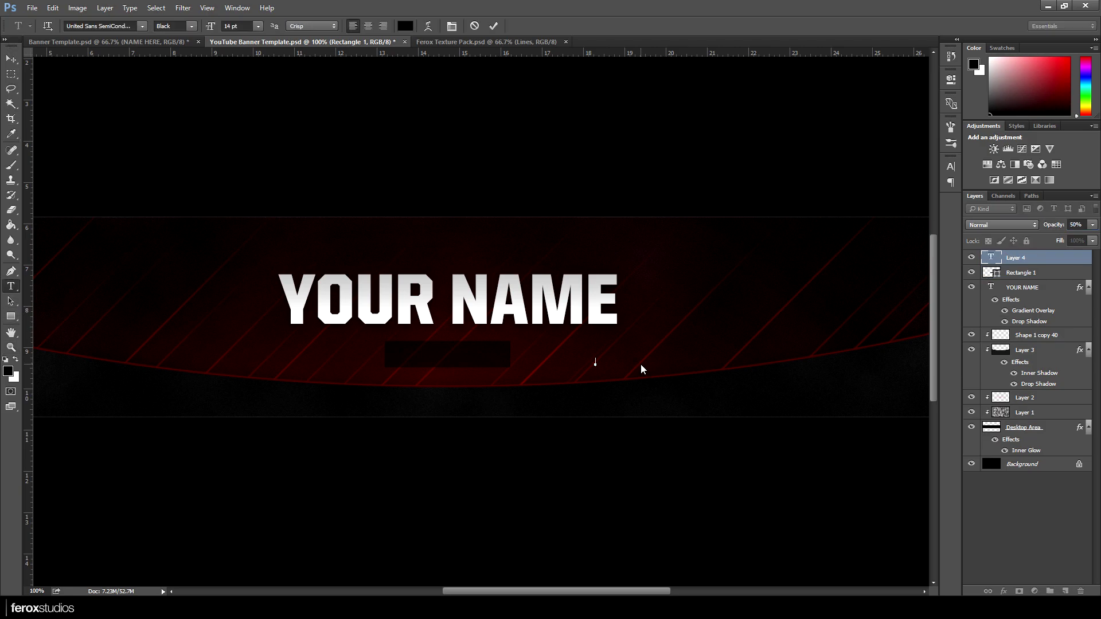
type("YOU")
left_click_drag(640, 362, 499, 352)
left_click(16, 359)
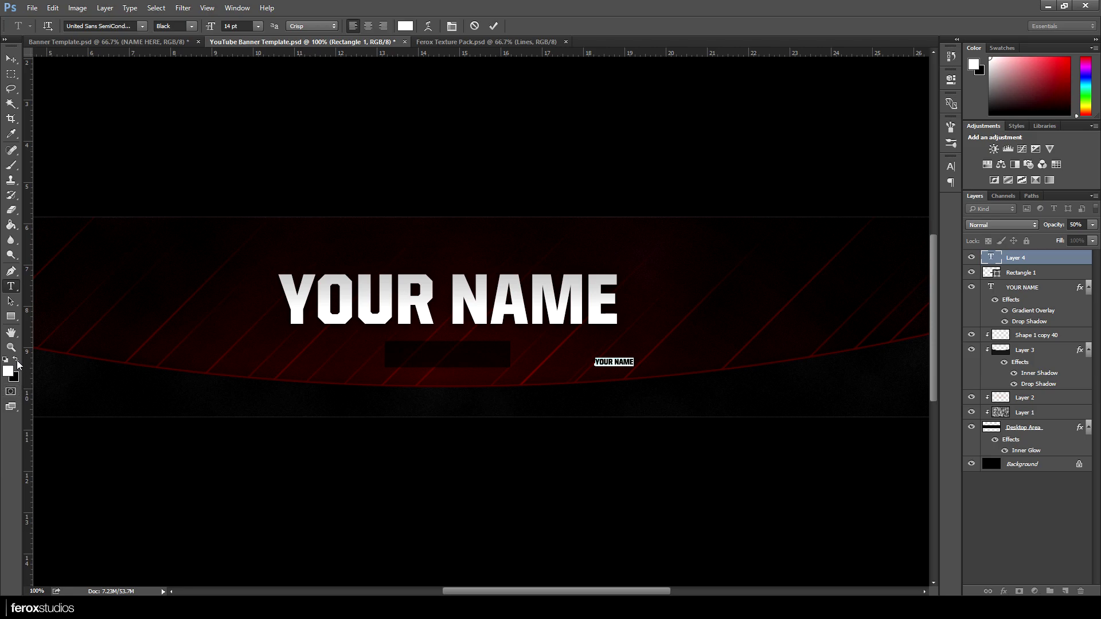
left_click(11, 59)
left_click_drag(698, 351, 530, 342)
key("ctrl+t")
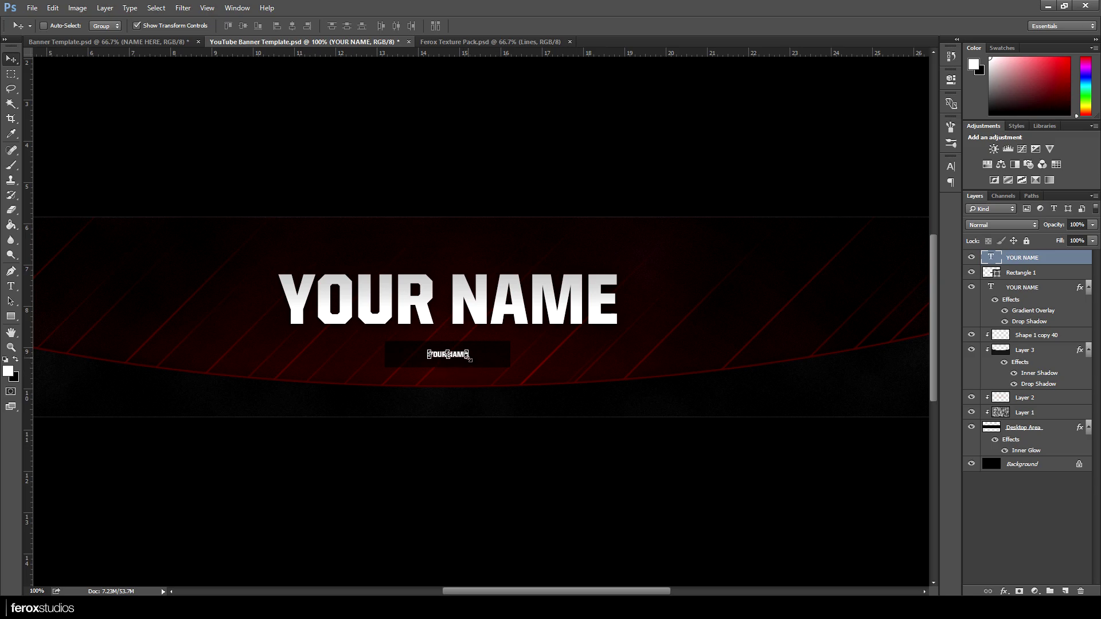
left_click_drag(469, 358, 555, 347)
left_click(521, 26)
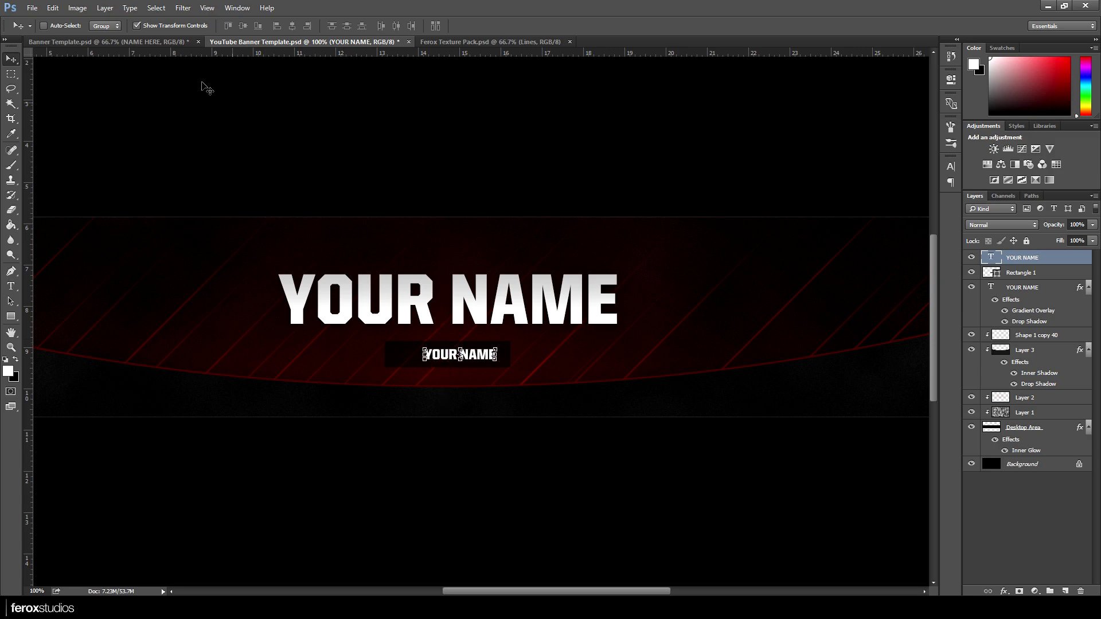
Step: Copy the Twitter bird icon from Layer 13 of Banner Template.psd into the YouTube banner
left_click(157, 41)
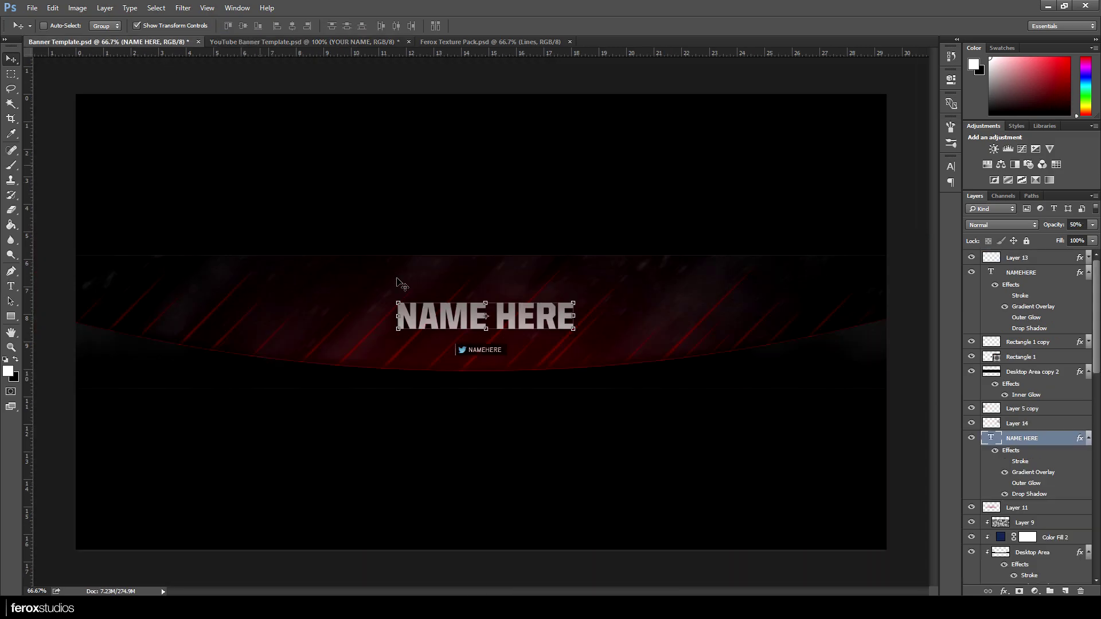
left_click(1030, 358)
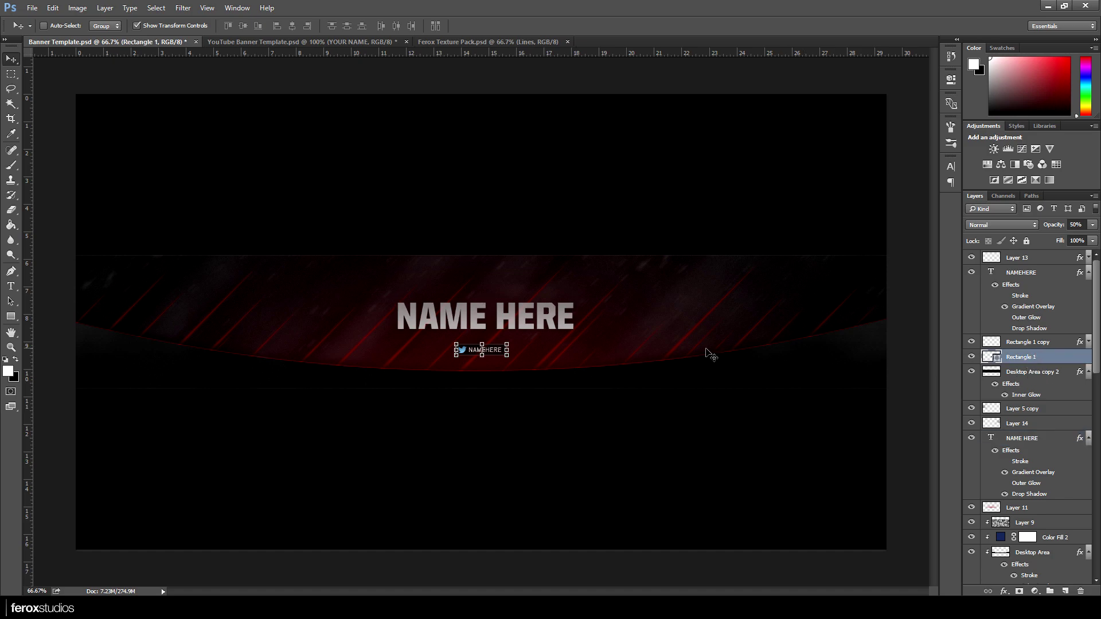
left_click(1017, 340)
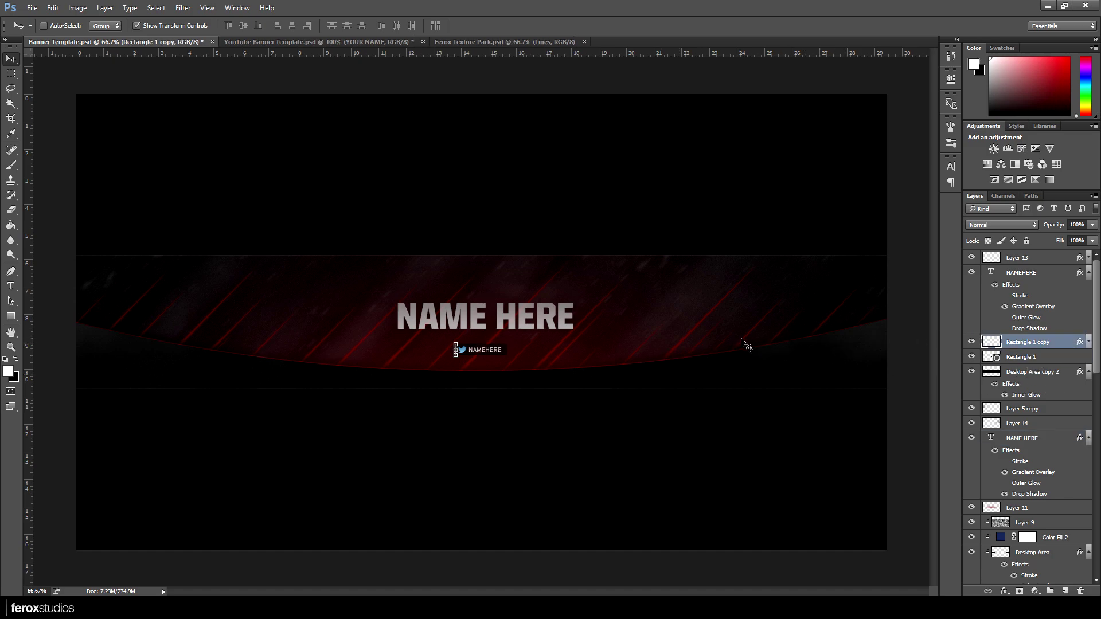
left_click(1026, 259)
left_click_drag(750, 307, 697, 357)
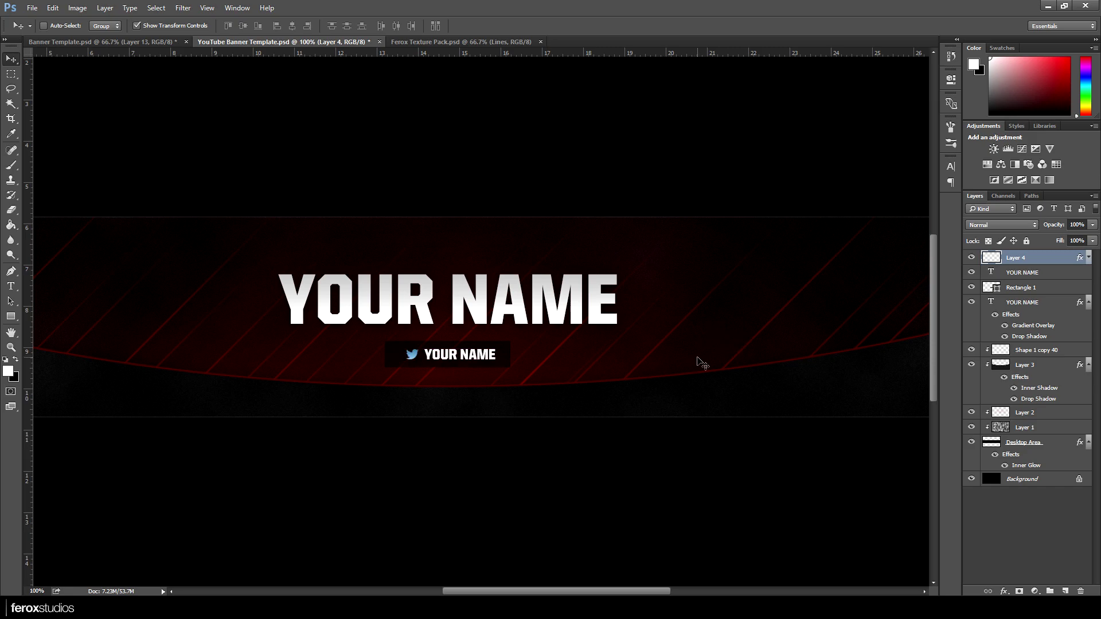
key("ctrl+t")
Step: Resize the small YOUR NAME label to 18 pt and nudge it slightly up
double_click(995, 274)
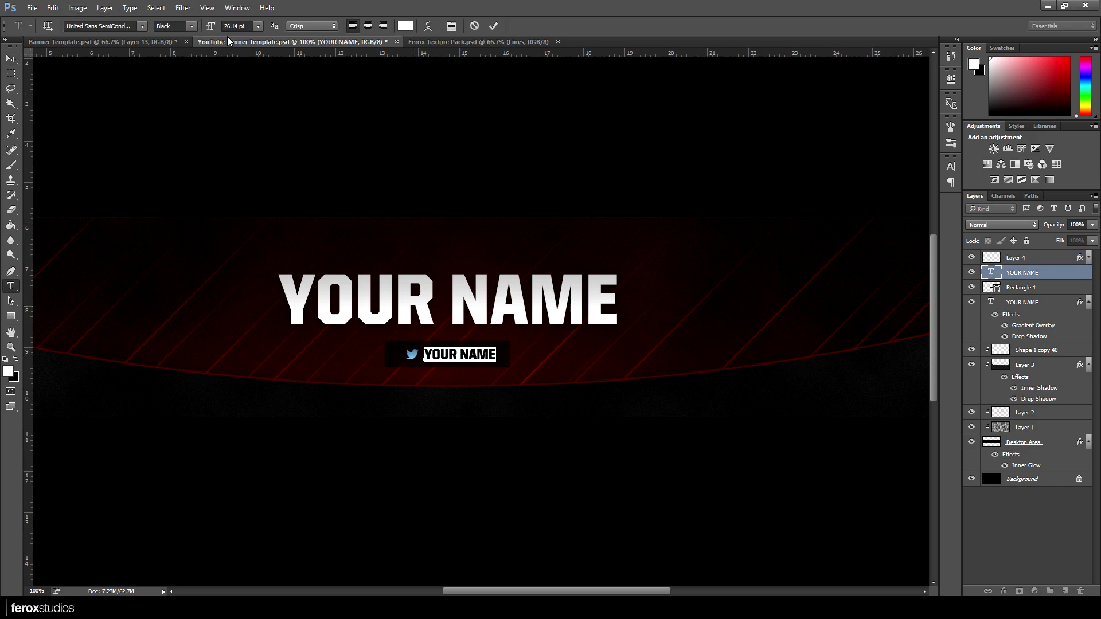
left_click(258, 26)
left_click(261, 145)
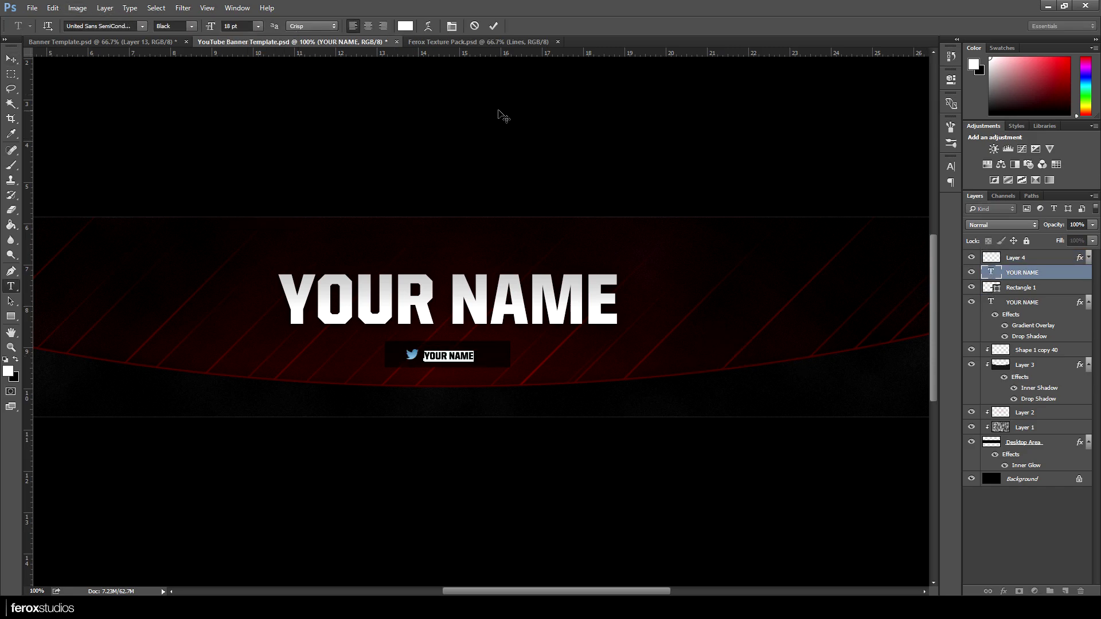
left_click(493, 26)
key("v")
left_click_drag(545, 362, 547, 362)
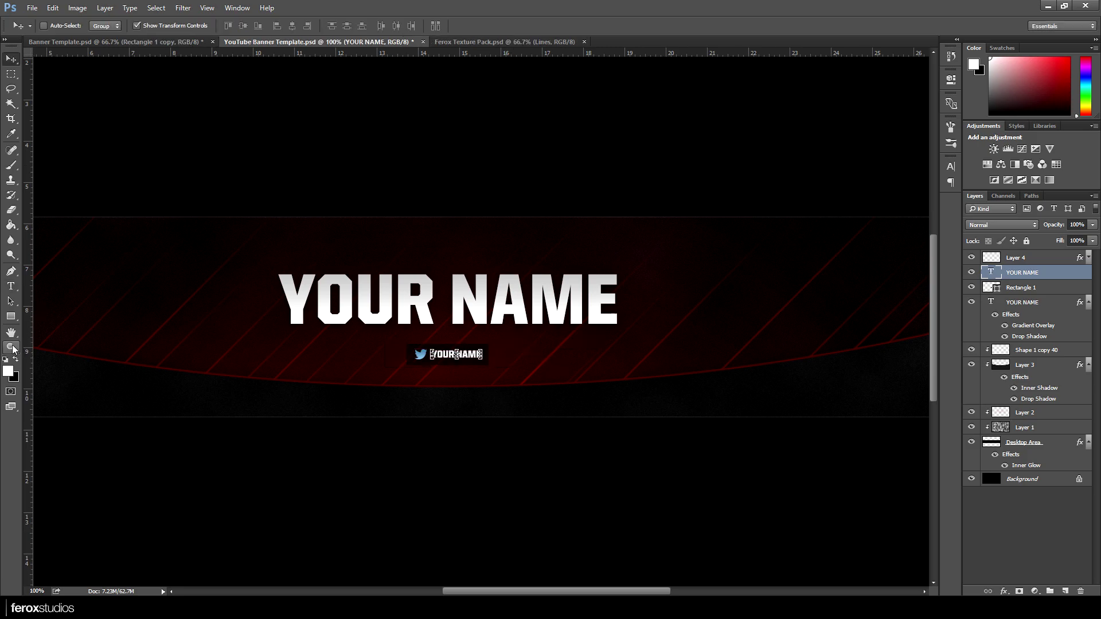
Step: Draw a thin vertical rectangle bar and place it right beside the Twitter icon
left_click(12, 317)
left_click_drag(340, 341, 341, 372)
left_click(800, 73)
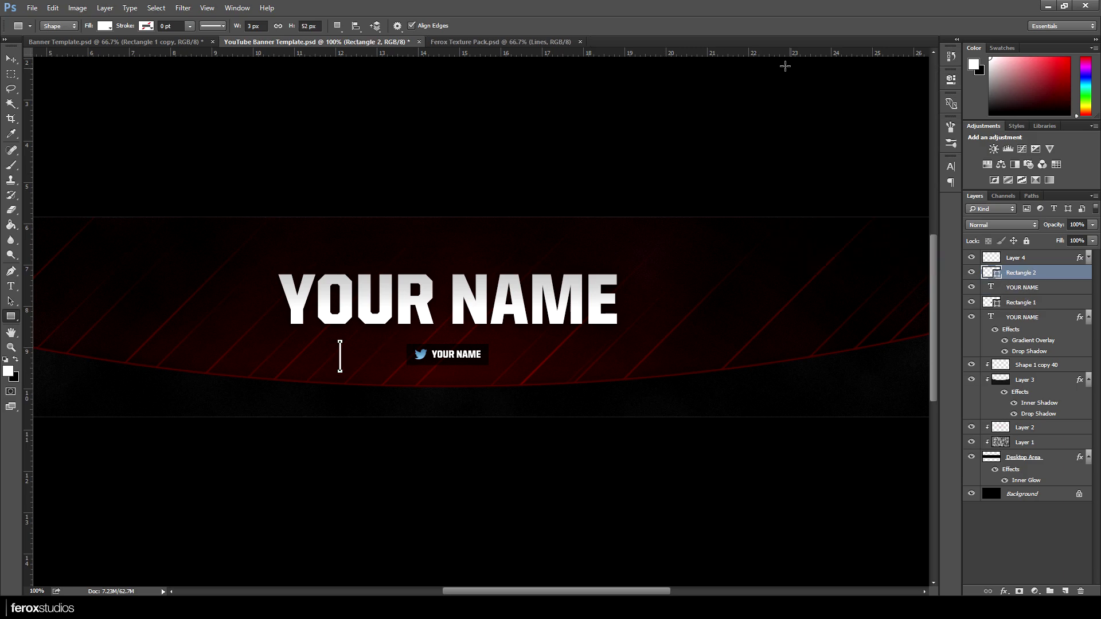
left_click(10, 60)
left_click_drag(457, 384, 520, 387)
Step: Move Rectangle 2 below the YOUR NAME text layer and convert it to a Smart Object
right_click(1026, 273)
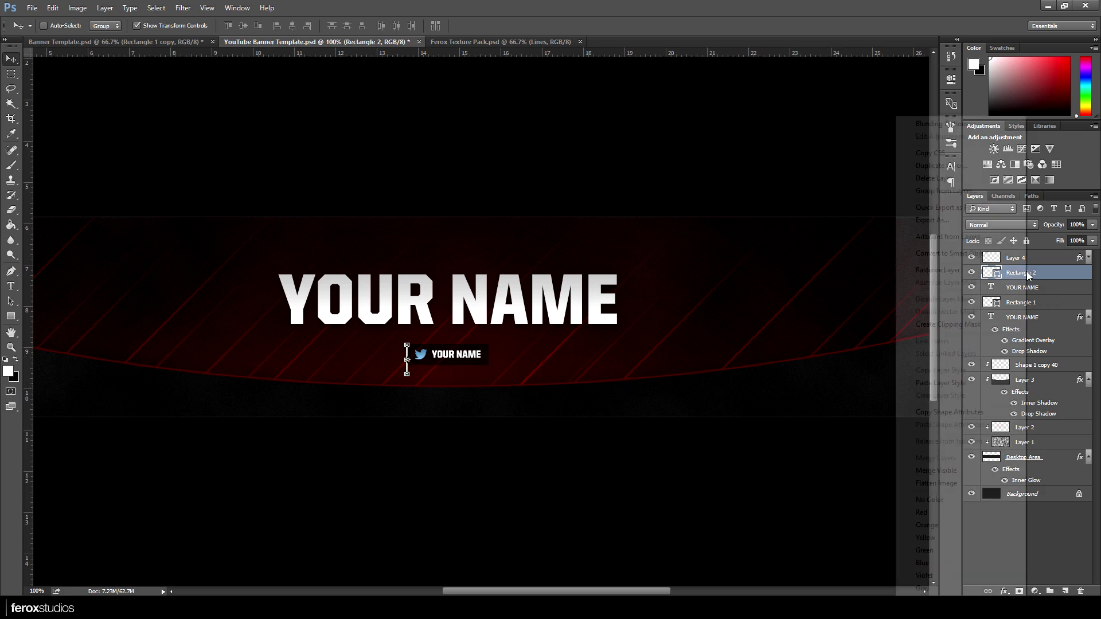
key("Escape")
left_click_drag(986, 272, 1057, 294)
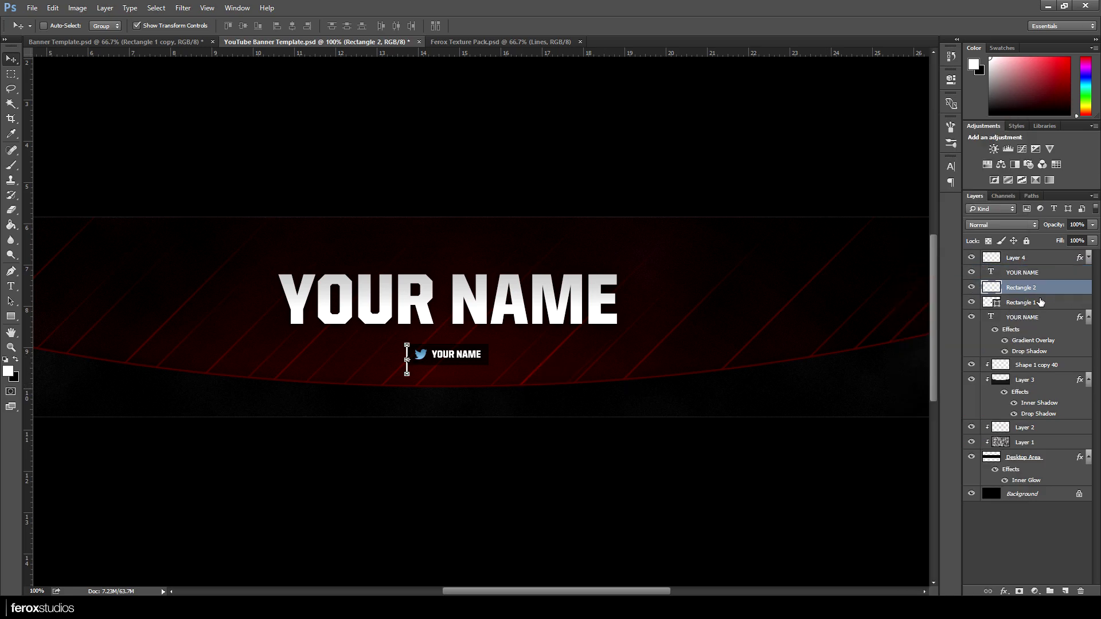
left_click(1040, 303, "ctrl")
right_click(1039, 299)
left_click(1054, 287)
right_click(1058, 287)
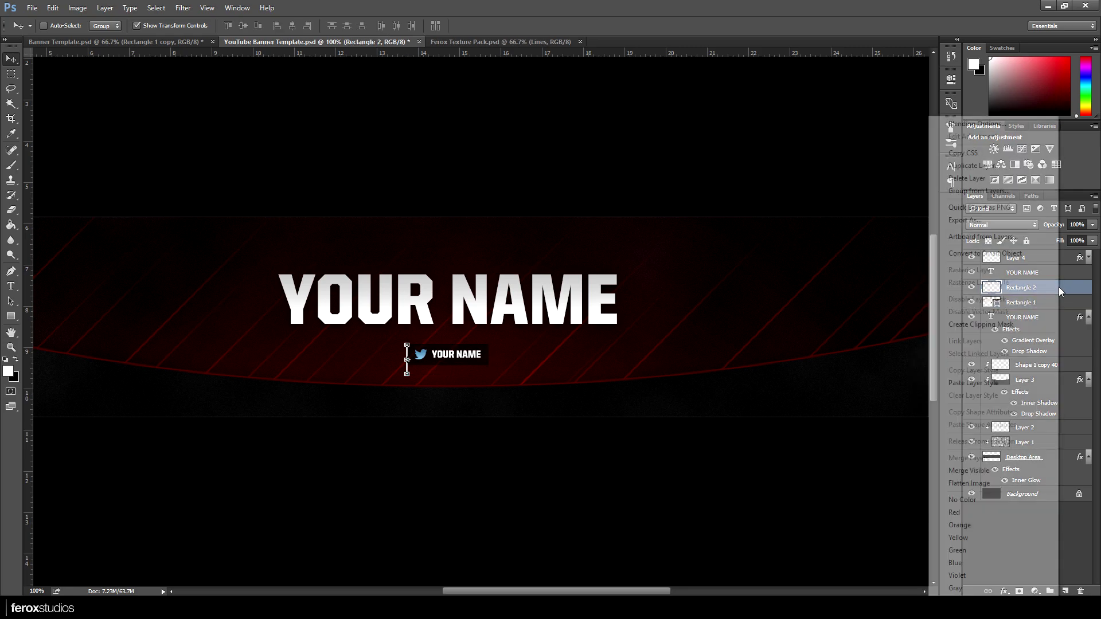
left_click(1015, 252)
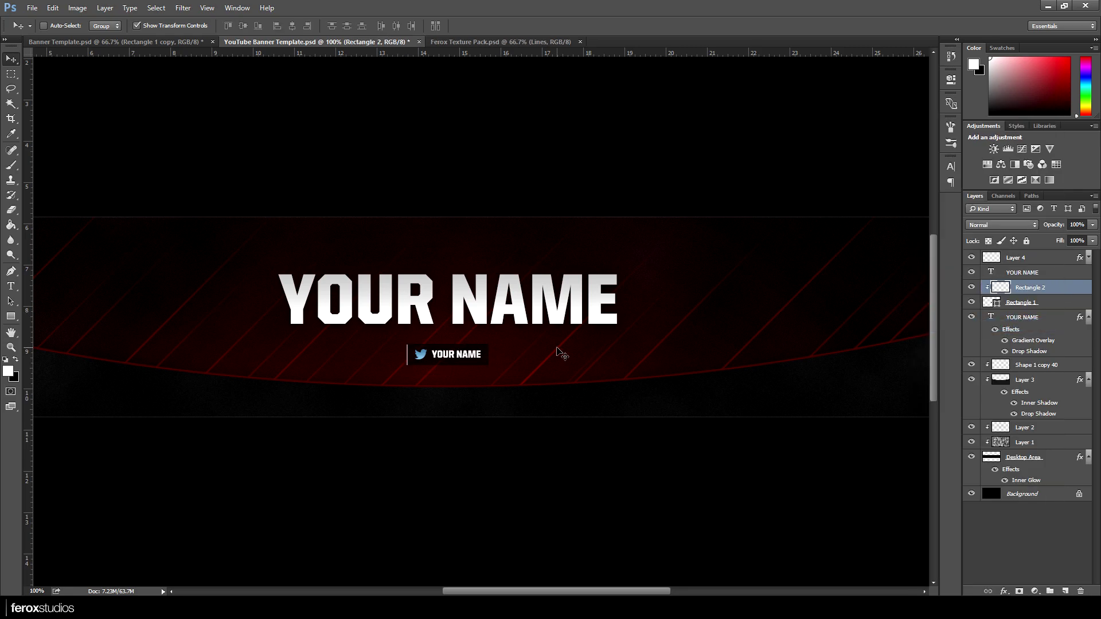
key("Down")
Step: Copy the main title's layer style onto the Twitter YOUR NAME text, then zoom out
right_click(1050, 317)
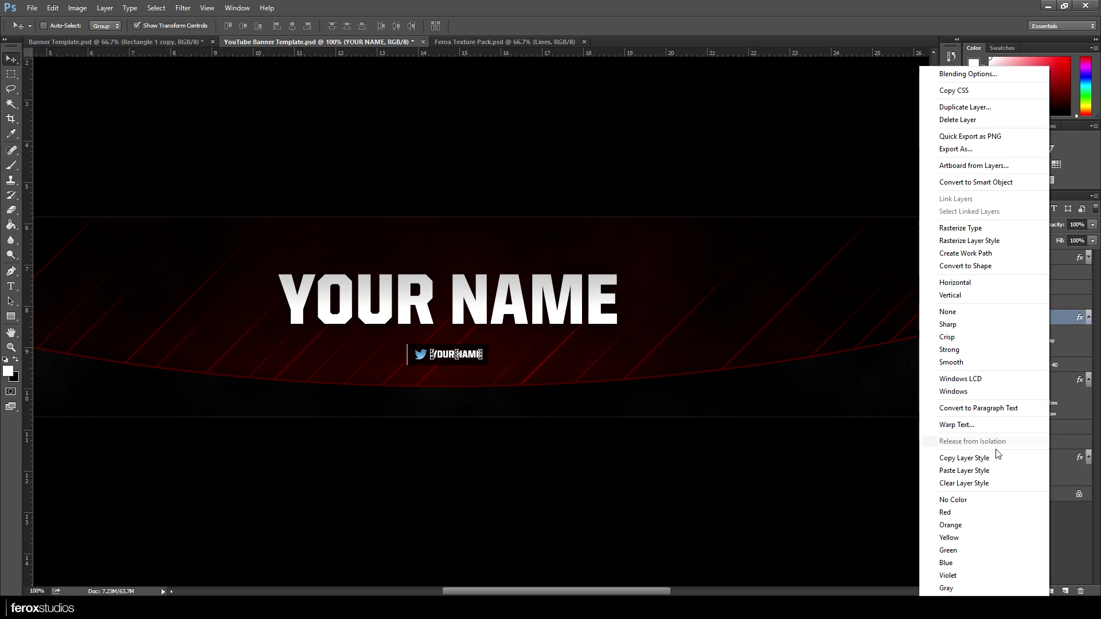
left_click(940, 457)
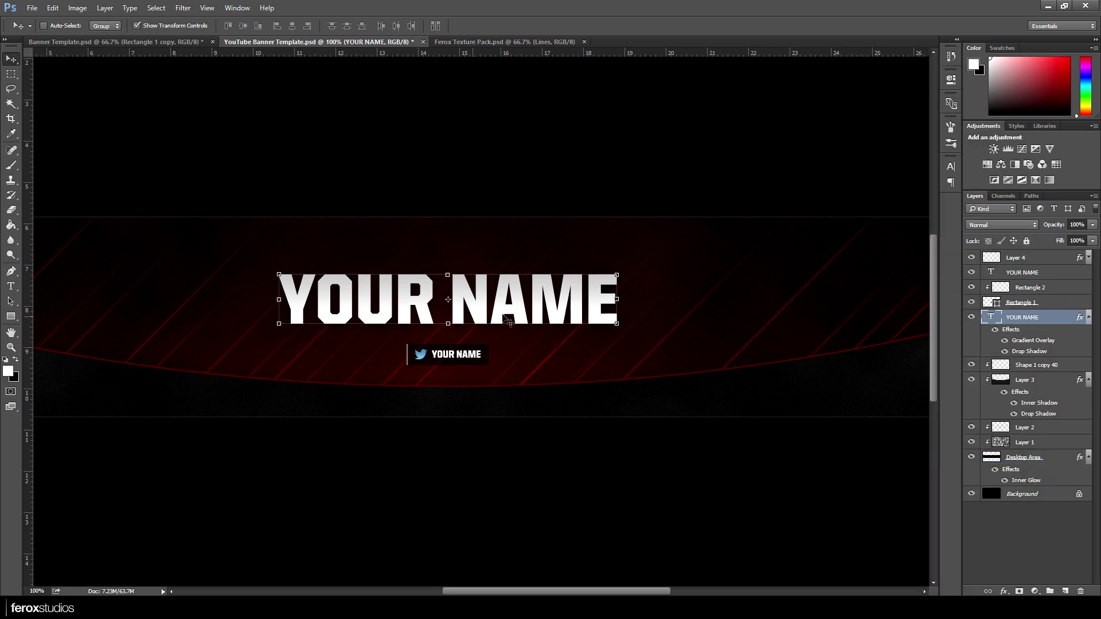
right_click(1029, 277)
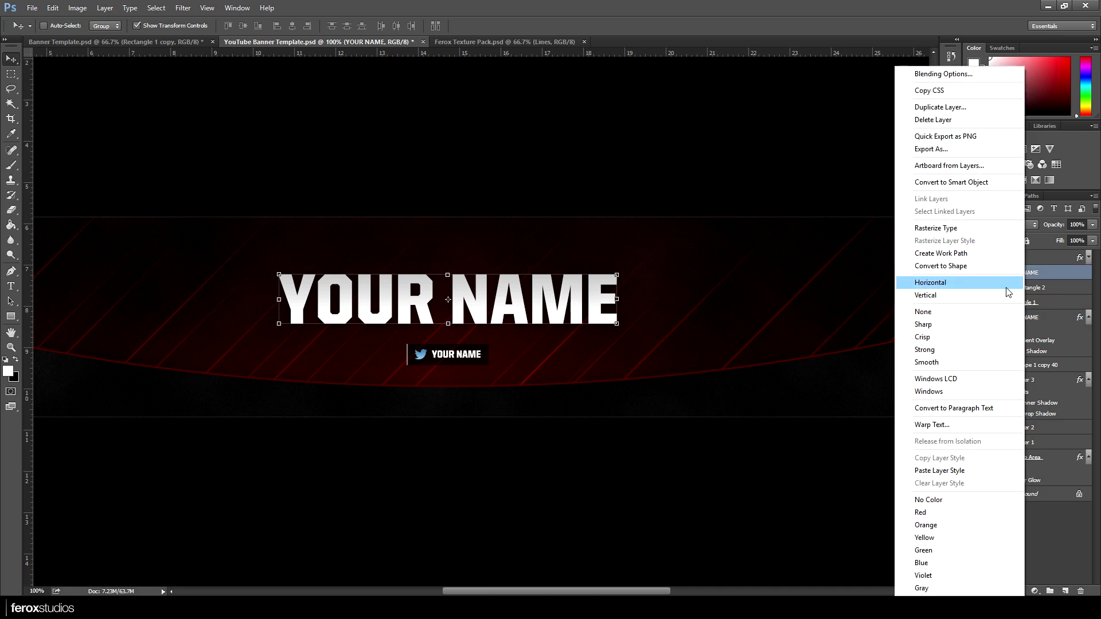
left_click(949, 468)
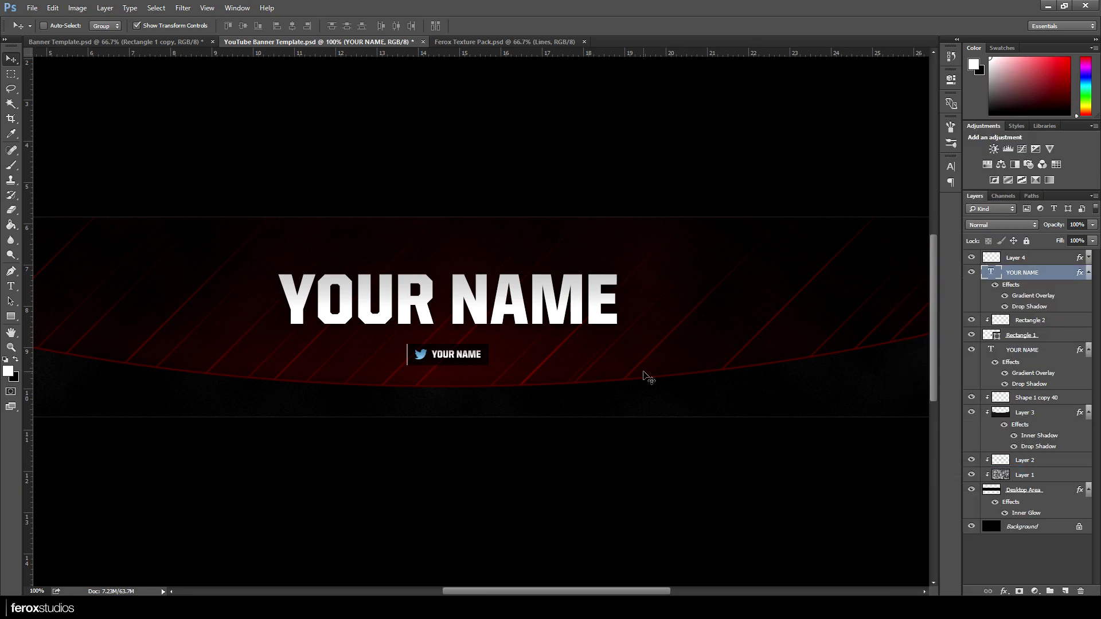
key("z")
left_click(528, 329, "alt")
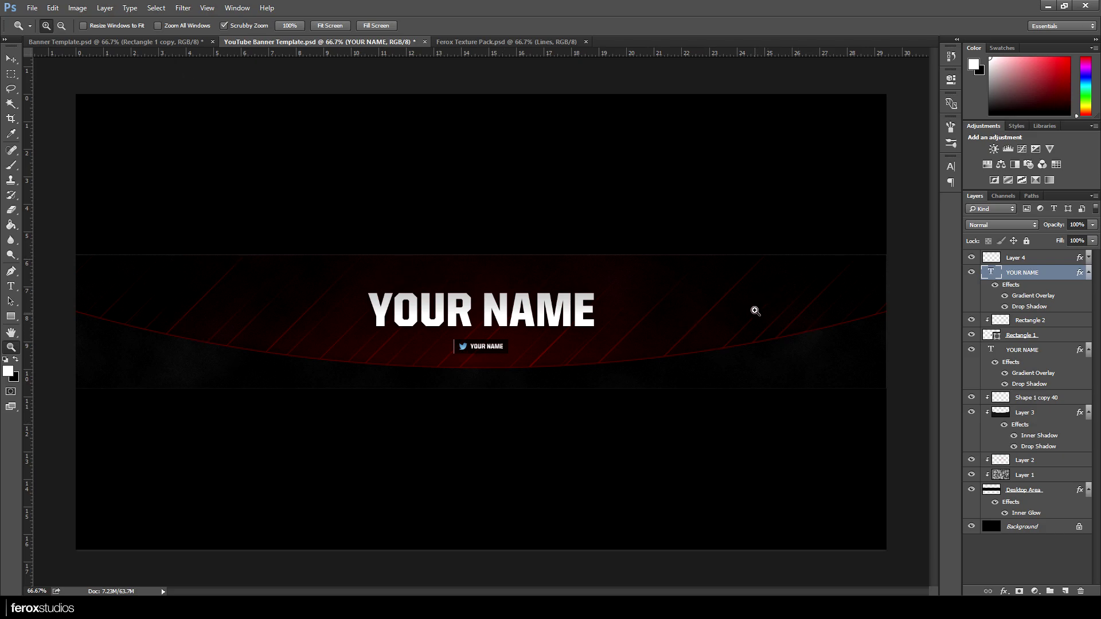
Step: Bring Water Drops from the Ferox Texture Pack in, enlarged to about 108%, moved up ~254 px
left_click(468, 42)
left_click(11, 59)
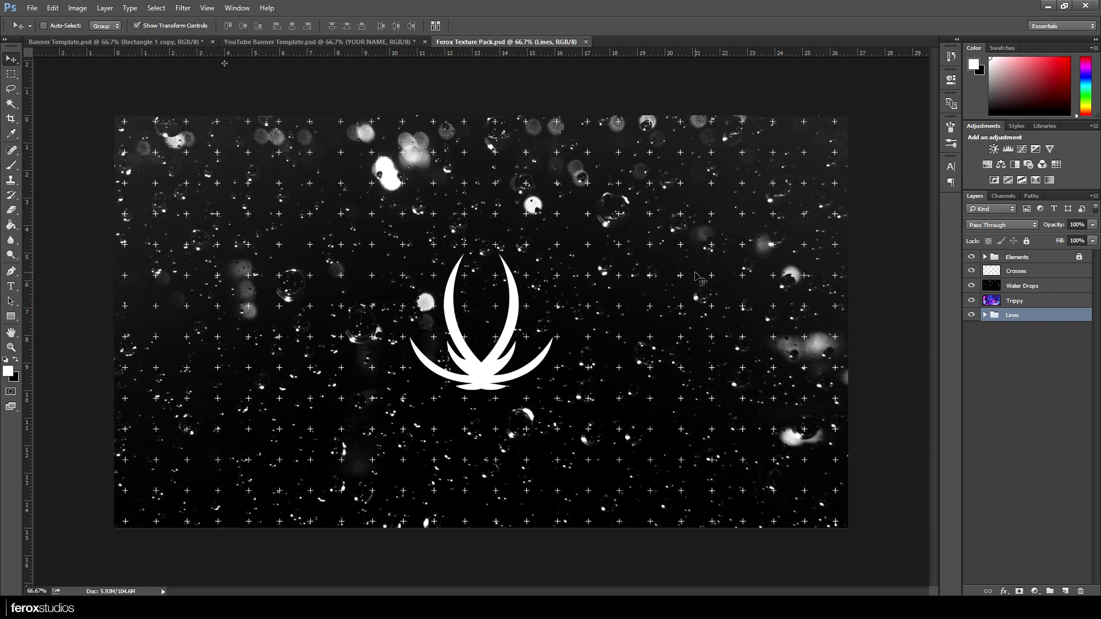
left_click(1033, 286)
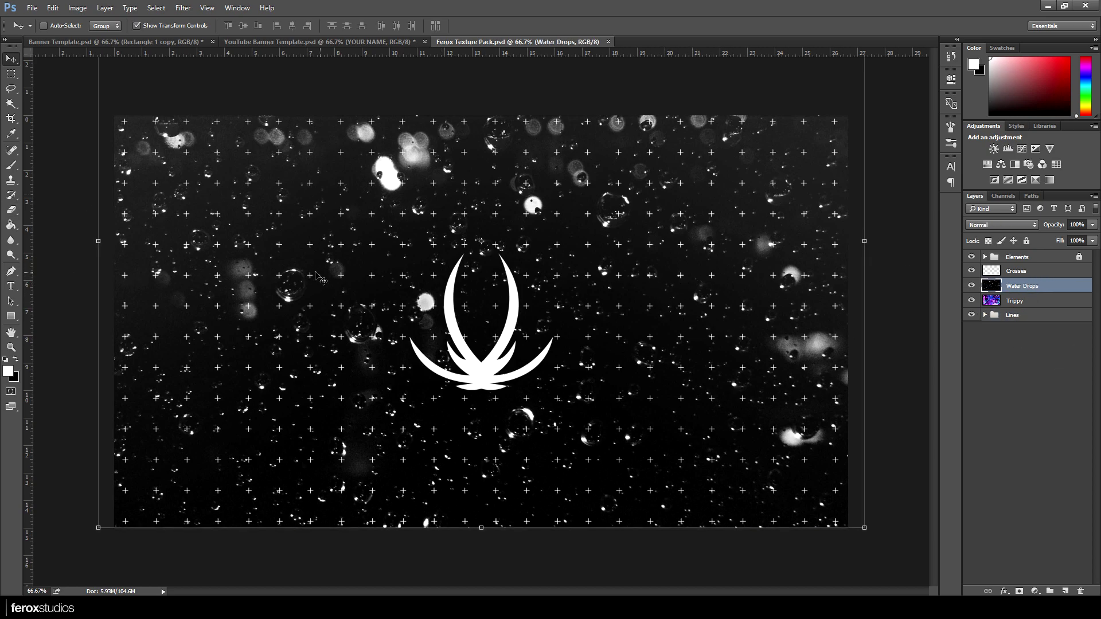
left_click_drag(416, 268, 461, 321)
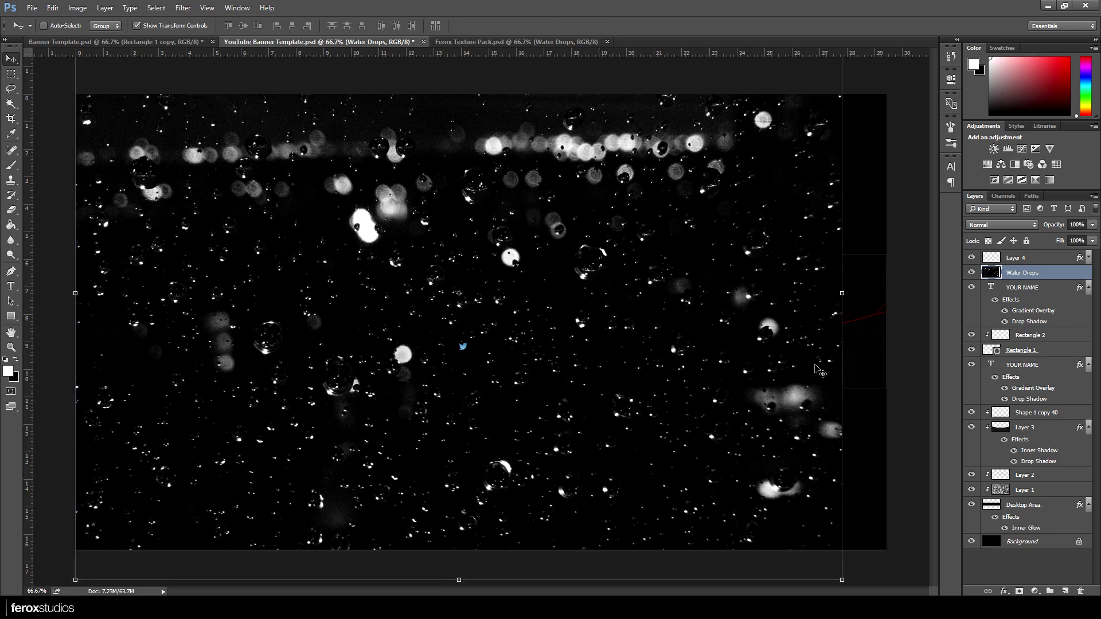
left_click_drag(841, 580, 891, 611)
left_click(527, 27)
left_click_drag(543, 411, 549, 249)
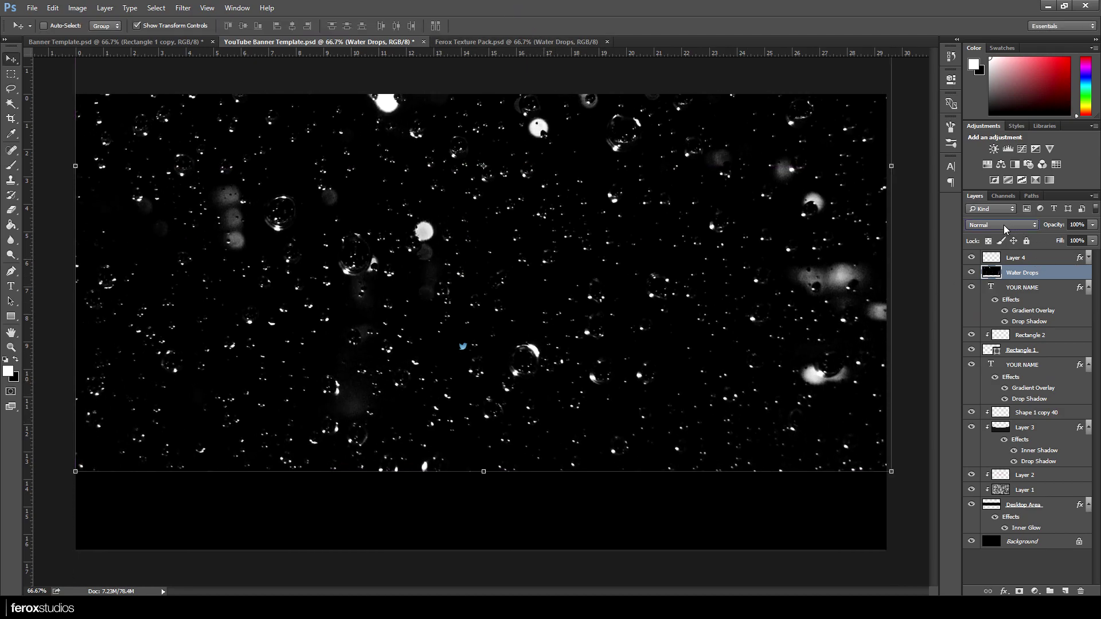
Step: Set Water Drops to Screen at 25% opacity, just above Desktop Area
left_click(1004, 228)
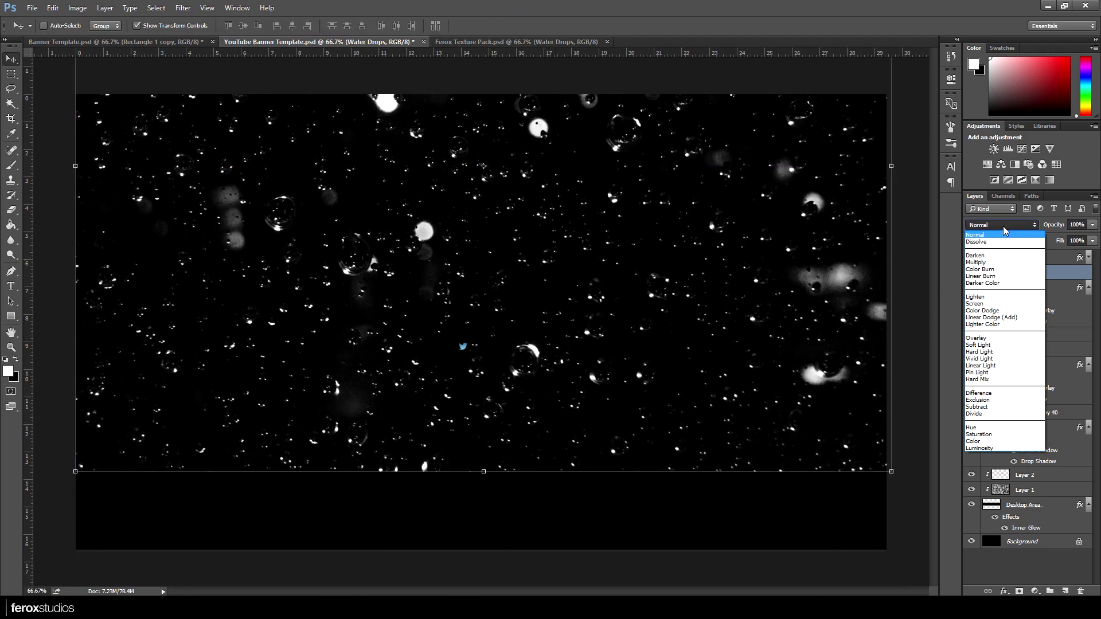
left_click(1002, 304)
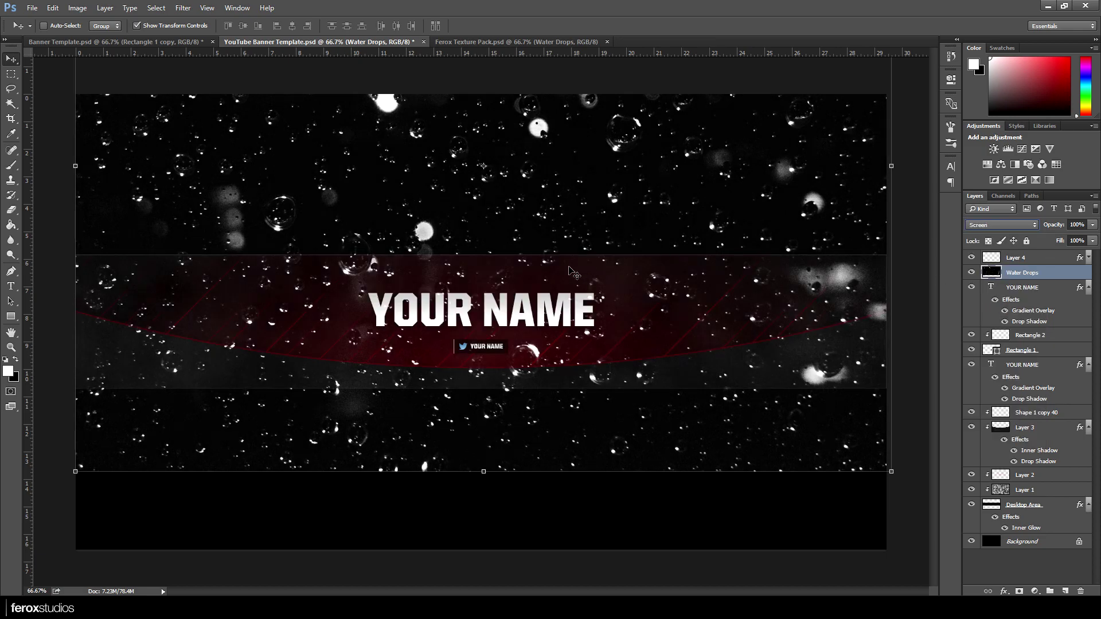
left_click(1084, 224)
type("25")
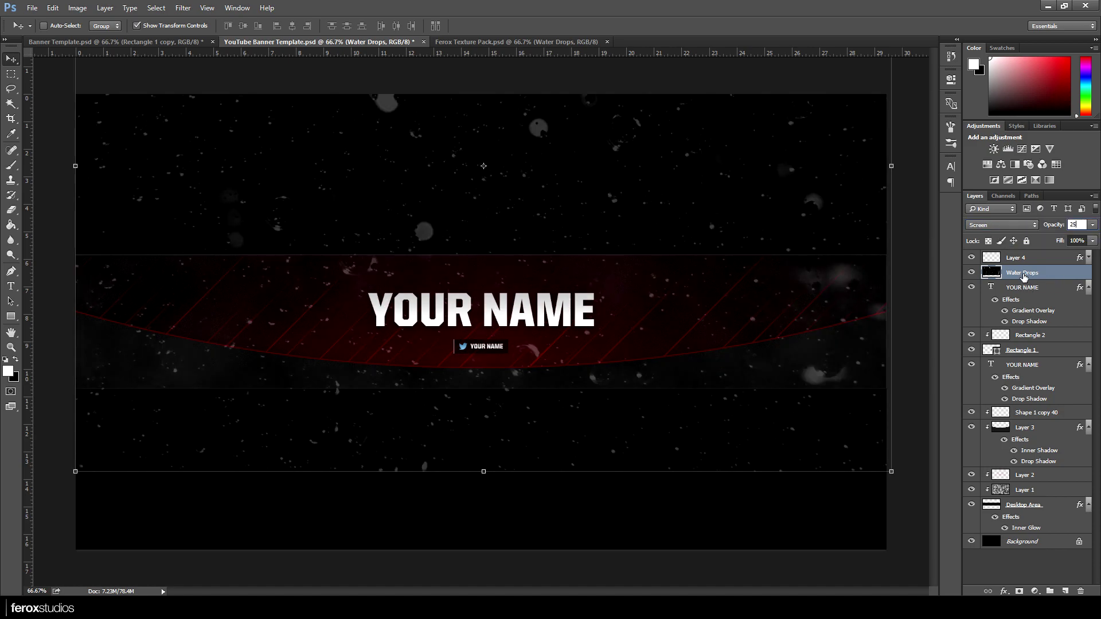
left_click_drag(1024, 276, 1057, 495)
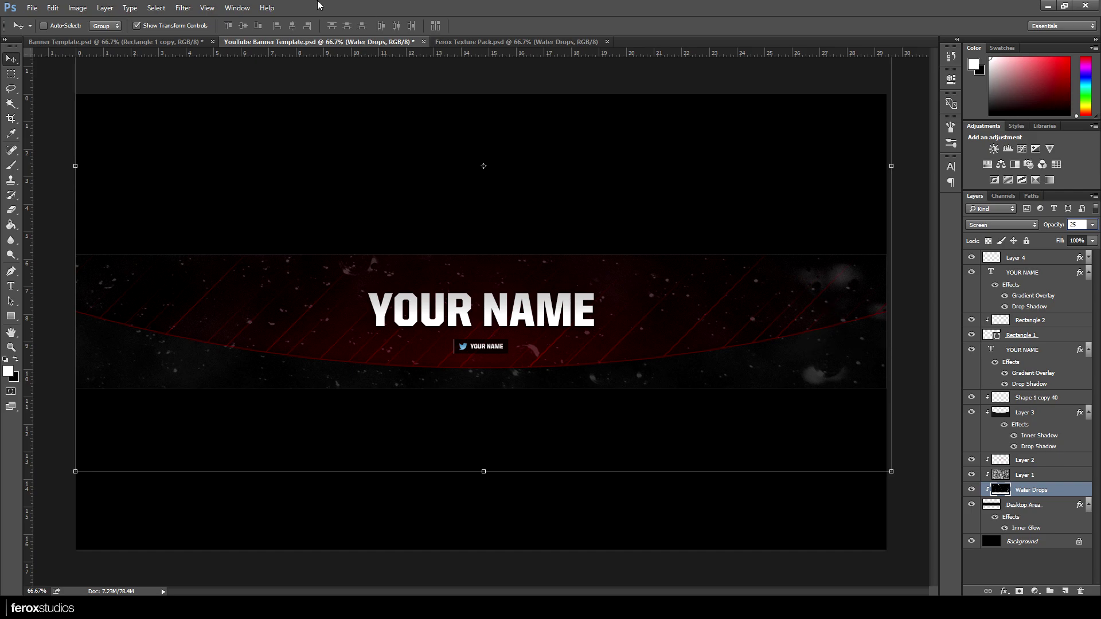
Step: Motion-blur the Water Drops texture (Angle 45, Distance 25) and shift it upward
left_click(183, 8)
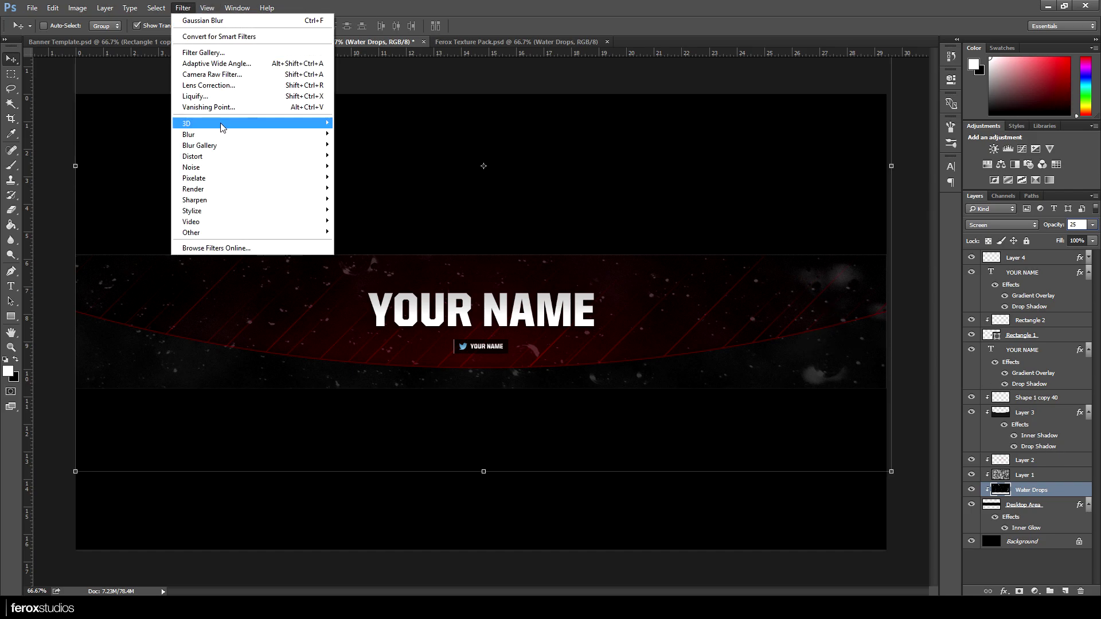
mouse_move(211, 135)
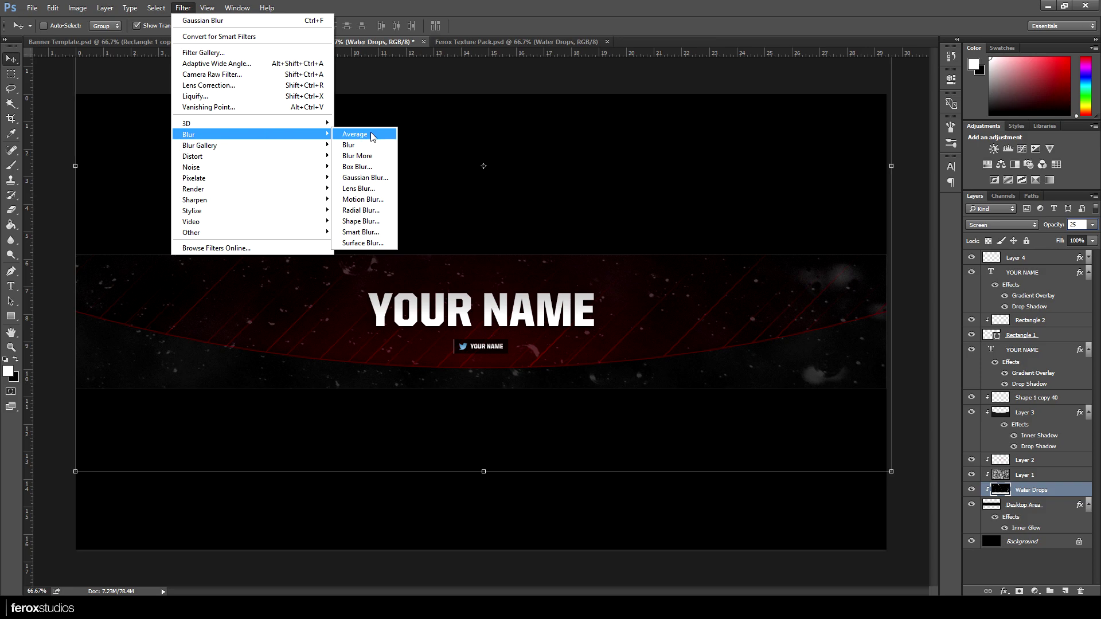
left_click(374, 199)
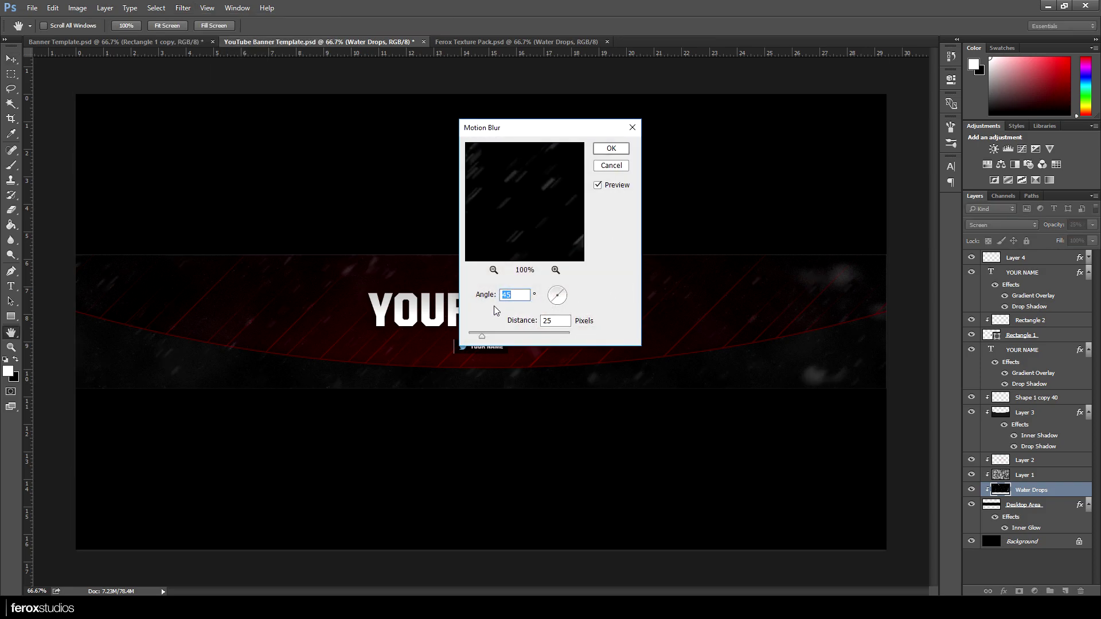
double_click(523, 295)
double_click(564, 322)
left_click(611, 149)
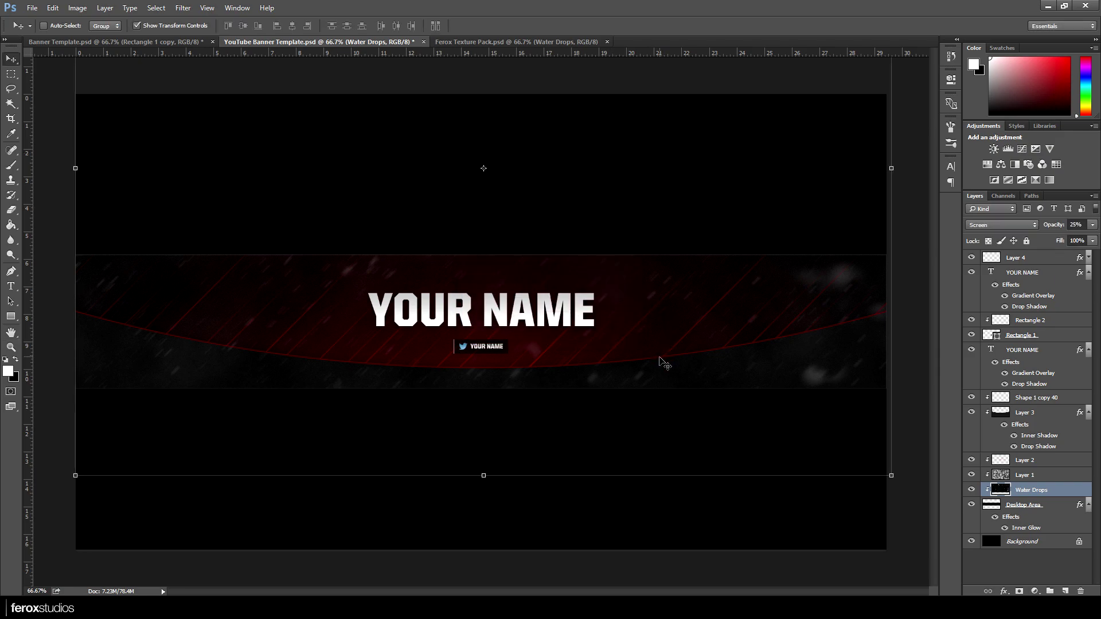
left_click_drag(670, 367, 663, 280)
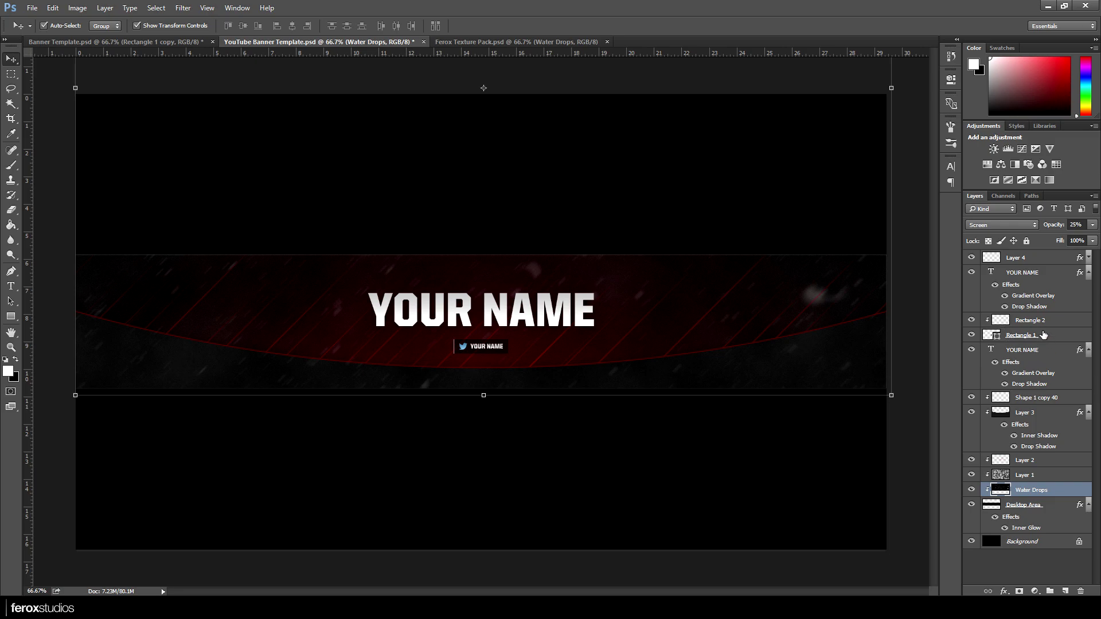
Step: Load the Water Drops and Layer 3 outlines as selections, then deselect
left_click(1004, 495, "ctrl")
left_click(1009, 413, "ctrl")
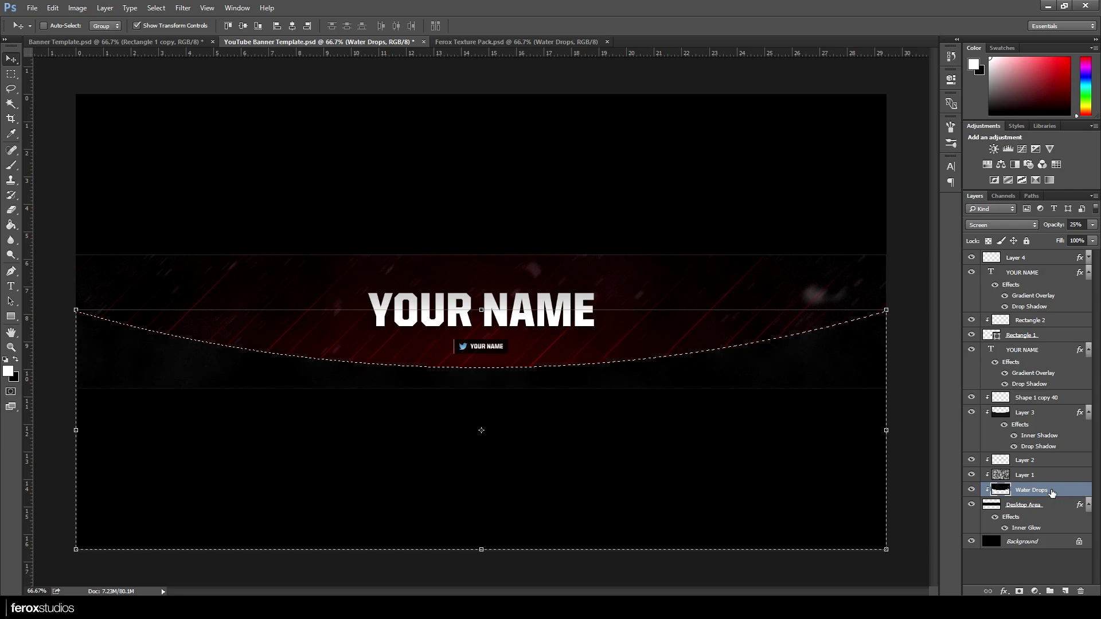
left_click(156, 7)
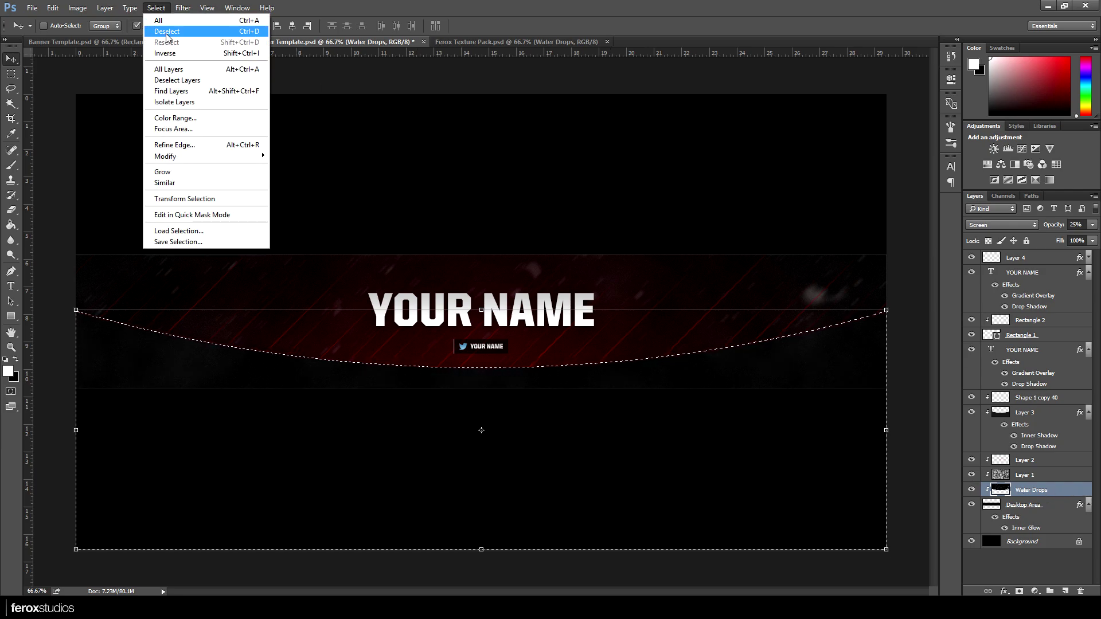
left_click(166, 33)
left_click(12, 347)
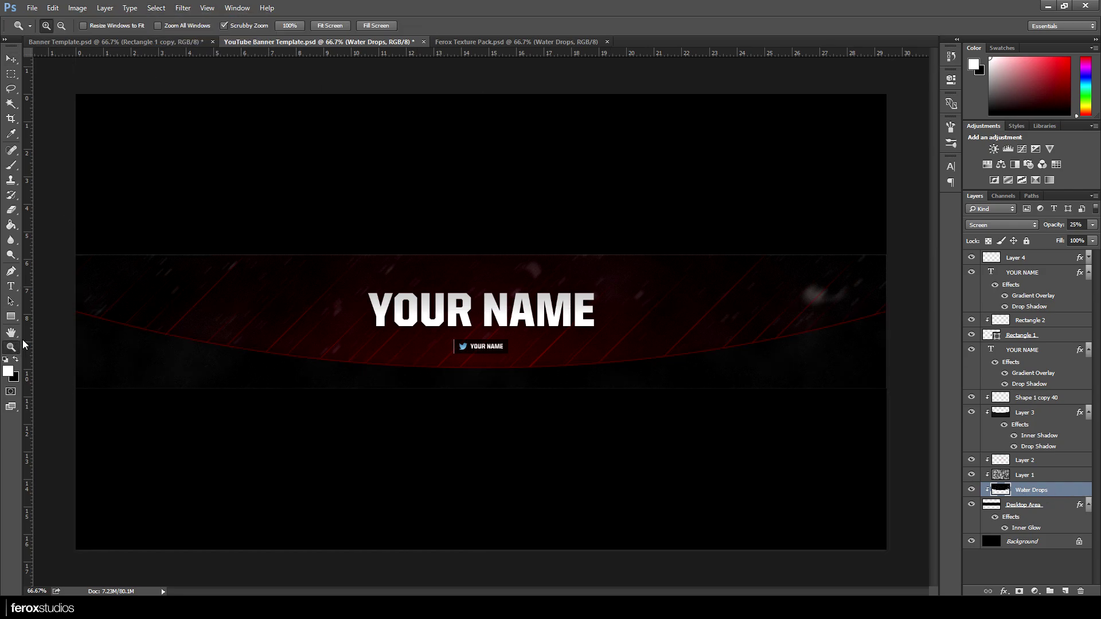